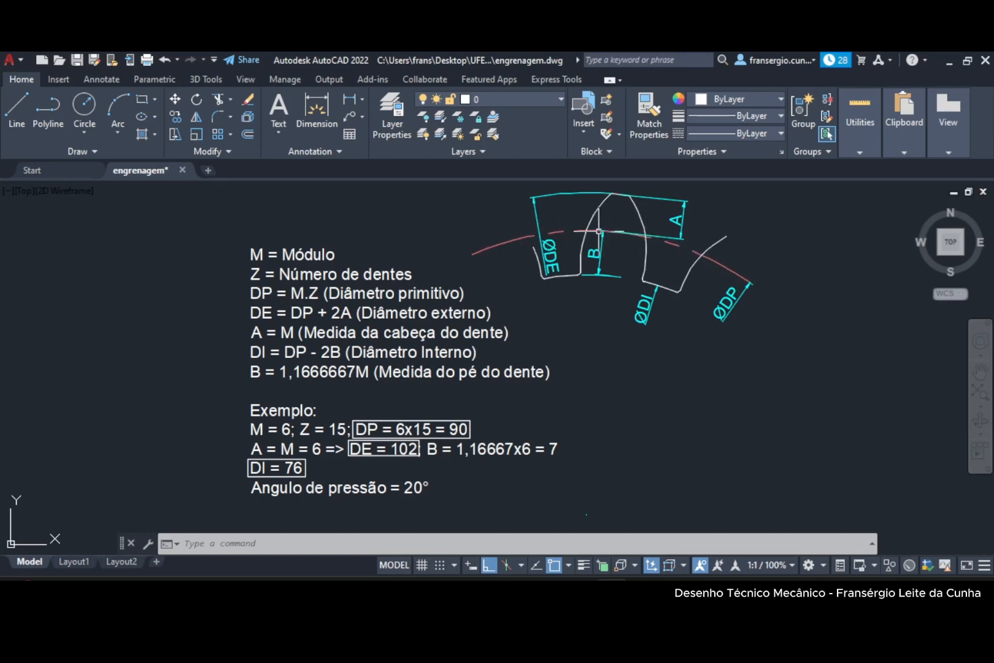
# Draw a circle of diameter 102 by center and diameter in the empty area beside the gear notes.
pyautogui.moveTo(529, 237)
pyautogui.scroll(-1, 648, 355)
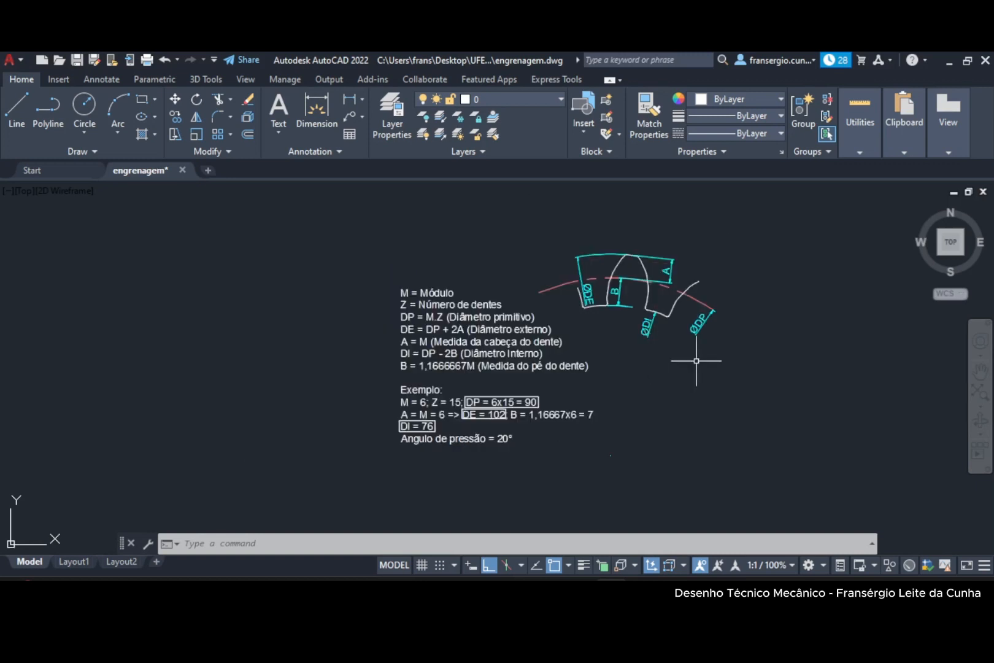
pyautogui.moveTo(697, 360)
pyautogui.mouseDown(button='middle')
pyautogui.moveTo(242, 351)
pyautogui.moveTo(195, 330)
pyautogui.mouseUp(button='middle')
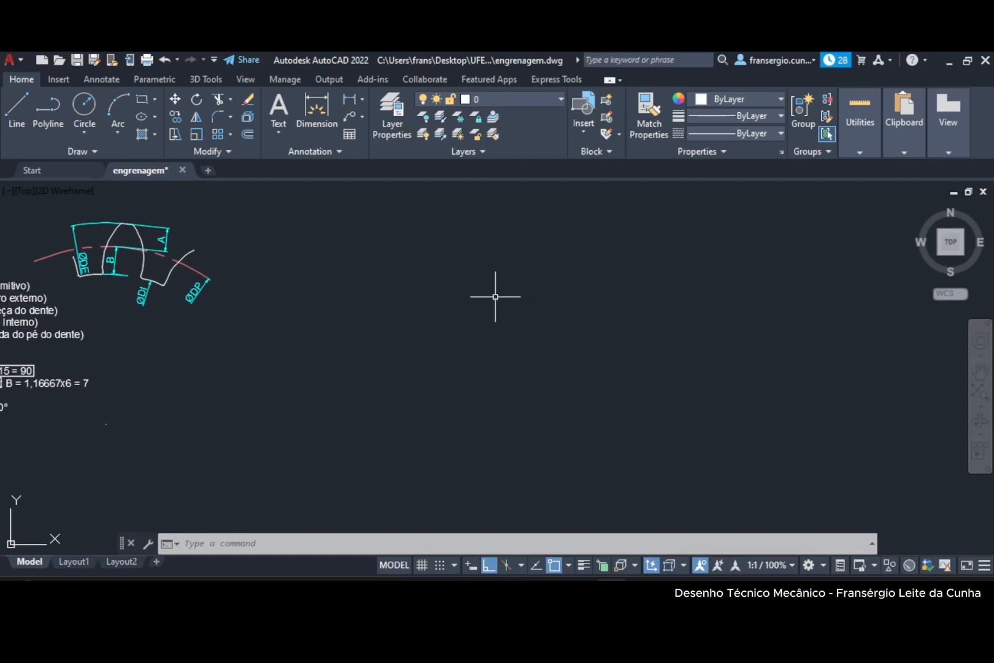
pyautogui.click(84, 107)
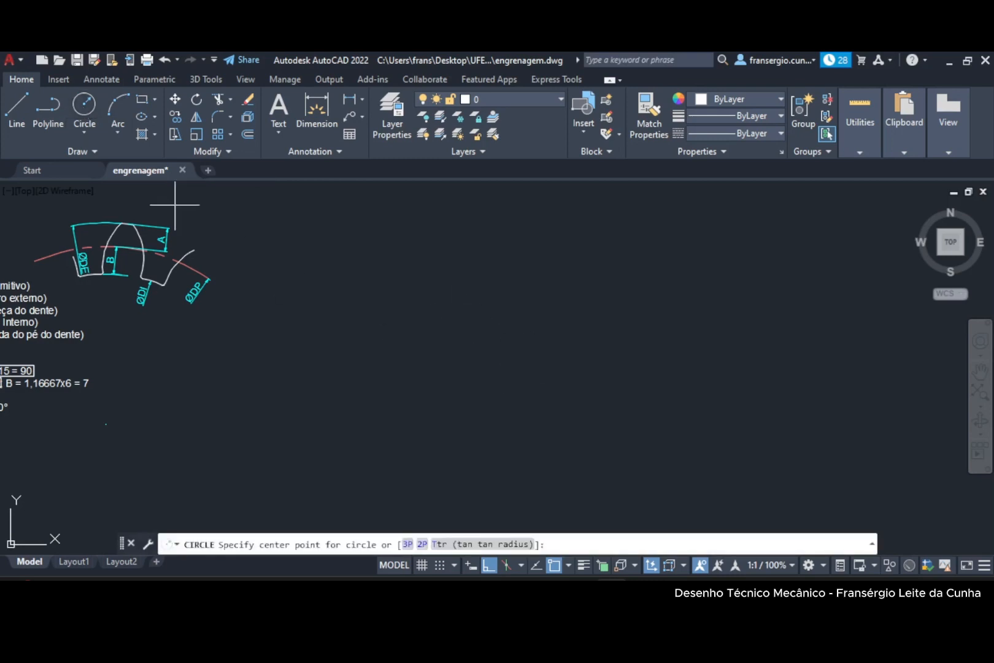
pyautogui.click(83, 133)
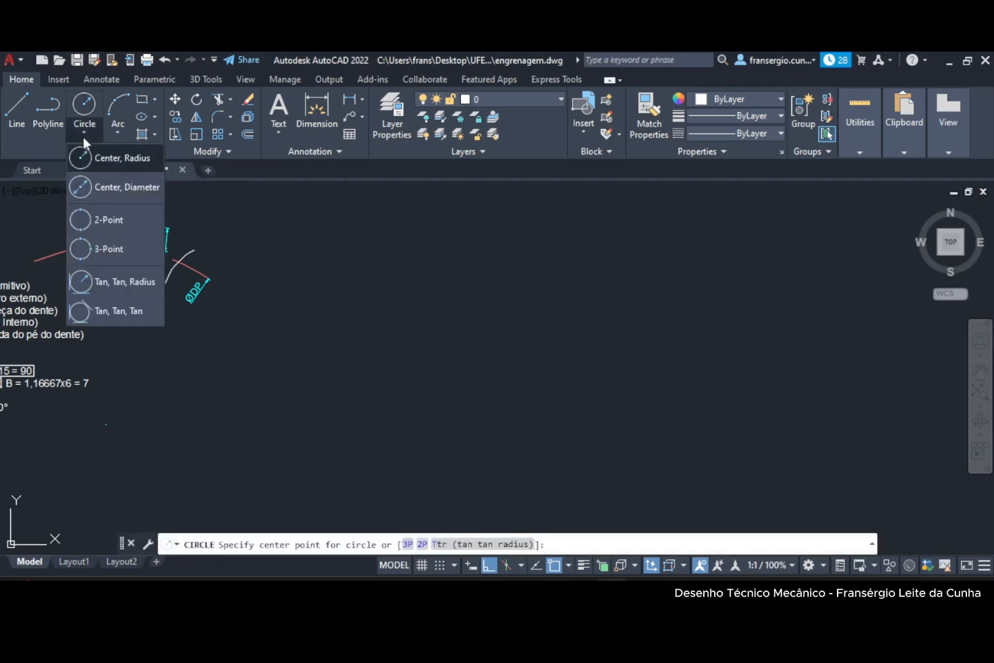
pyautogui.click(100, 189)
pyautogui.click(505, 352)
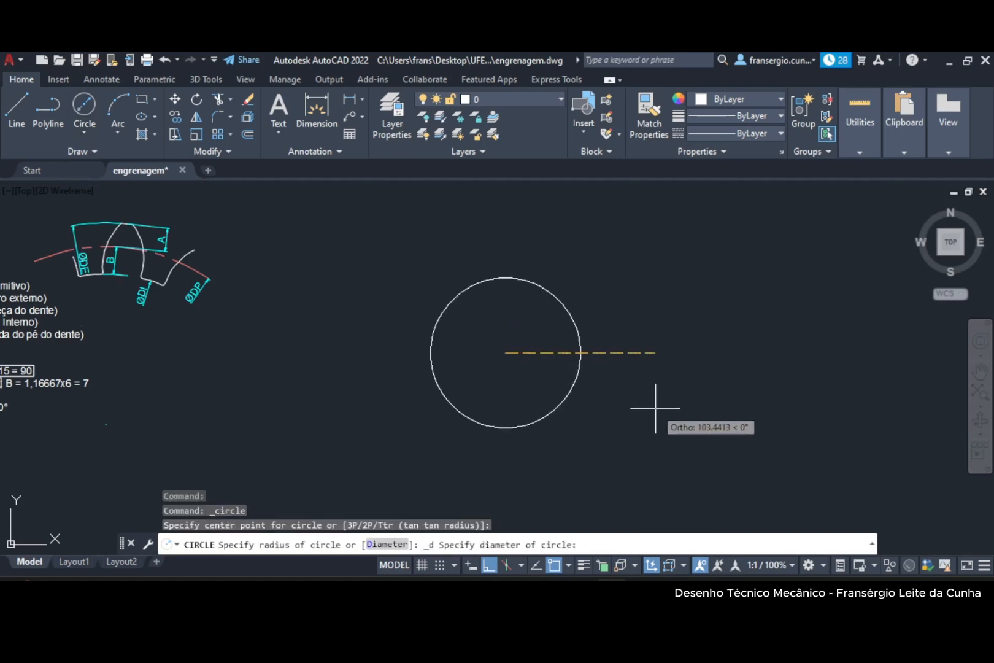
pyautogui.press('Return')
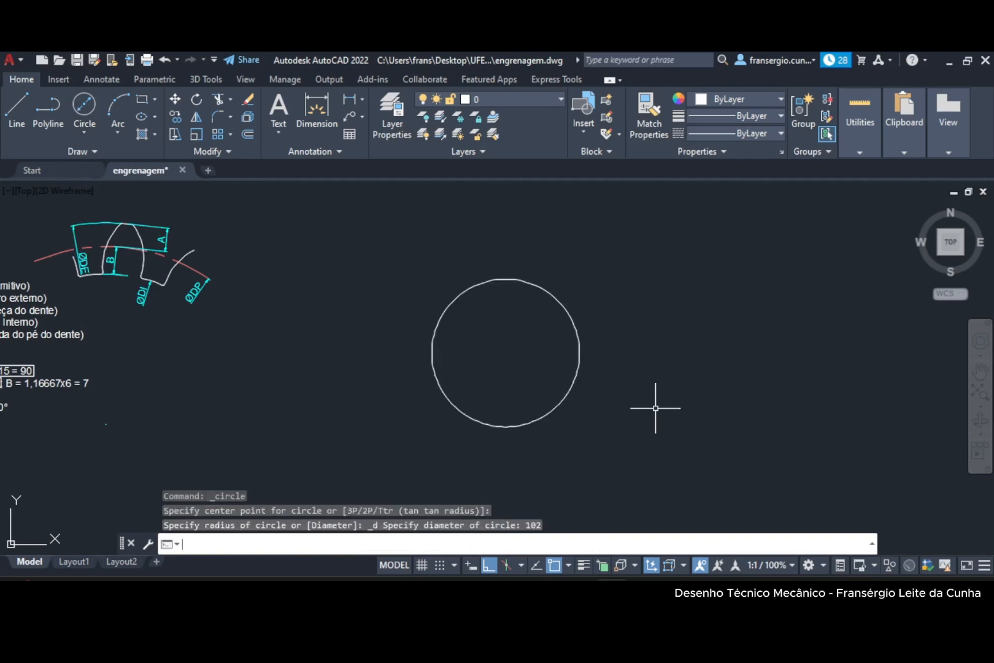
# Draw a circle of diameter 76 concentric with the outer circle.
pyautogui.scroll(2, 533, 373)
pyautogui.moveTo(517, 366)
pyautogui.mouseDown(button='middle')
pyautogui.moveTo(455, 353)
pyautogui.moveTo(371, 367)
pyautogui.mouseUp(button='middle')
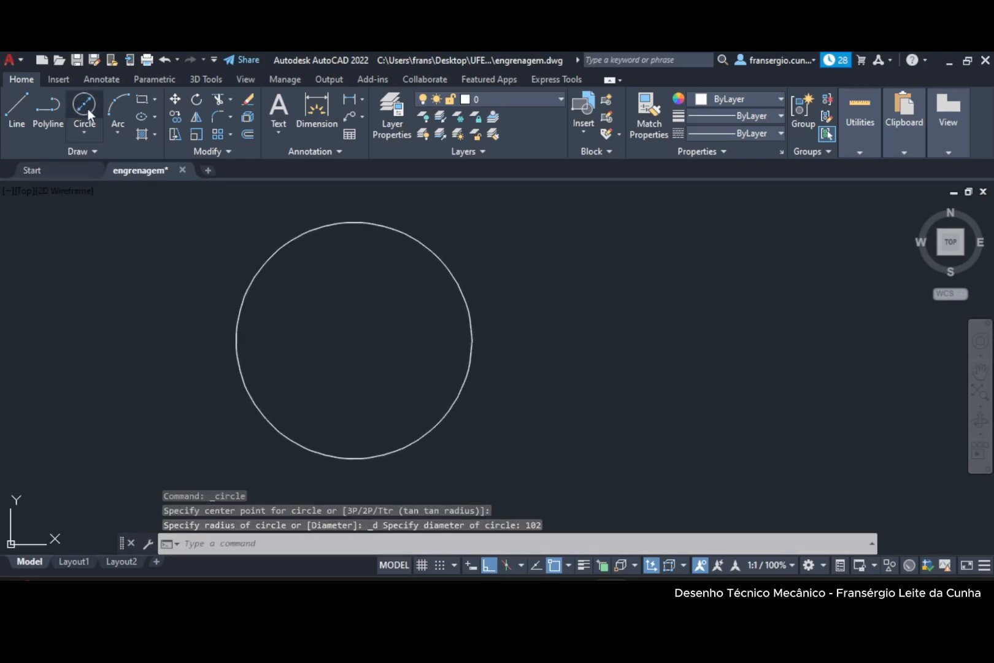
pyautogui.press('Return')
pyautogui.click(413, 254)
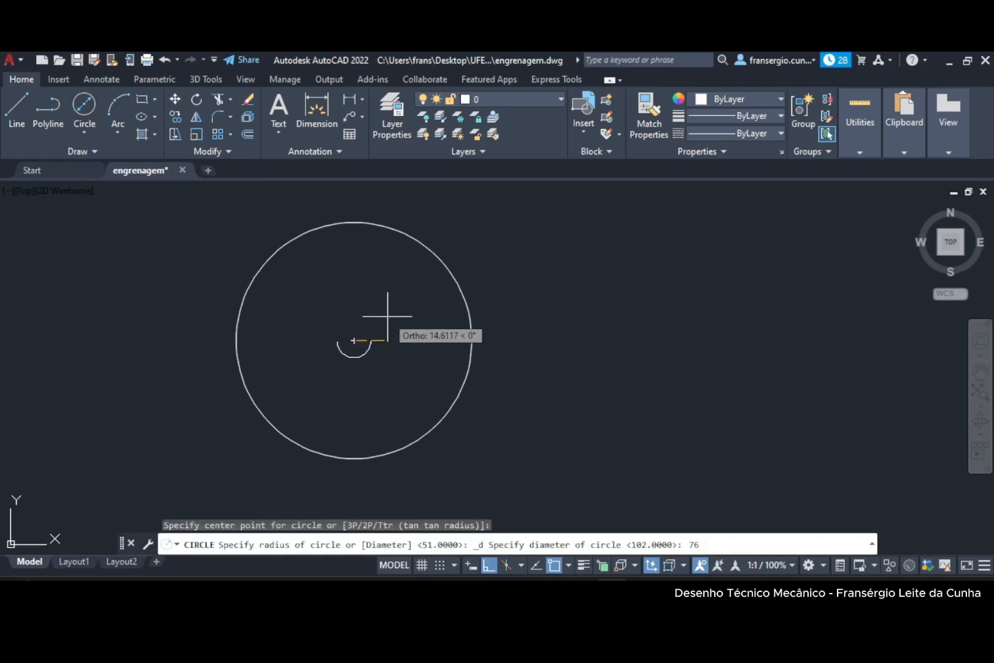
pyautogui.write('76')
pyautogui.press('Return')
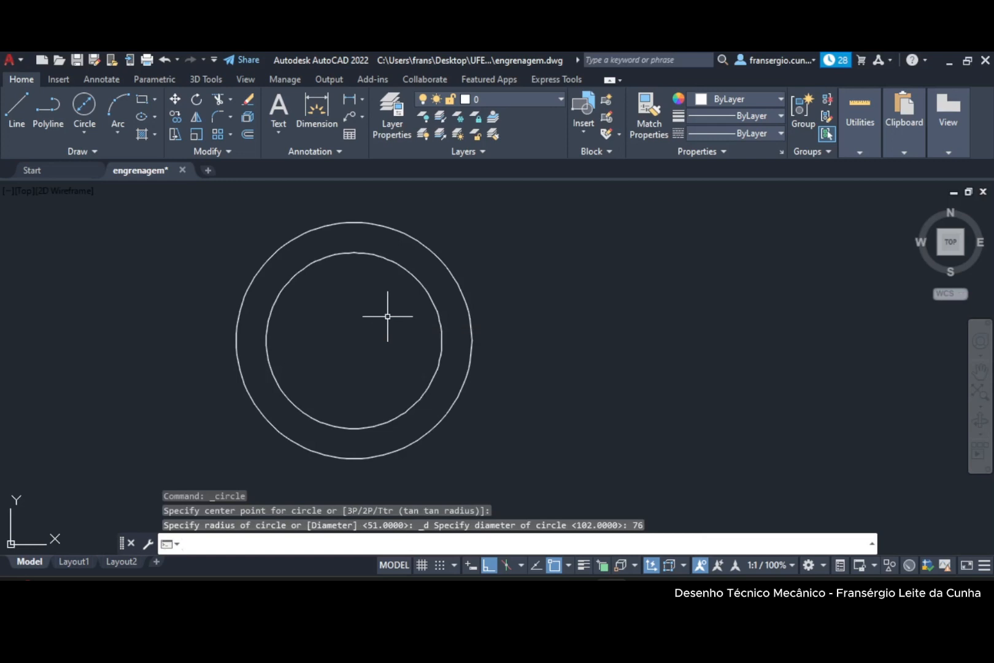
# Make centro the current layer.
pyautogui.click(559, 100)
pyautogui.click(512, 133)
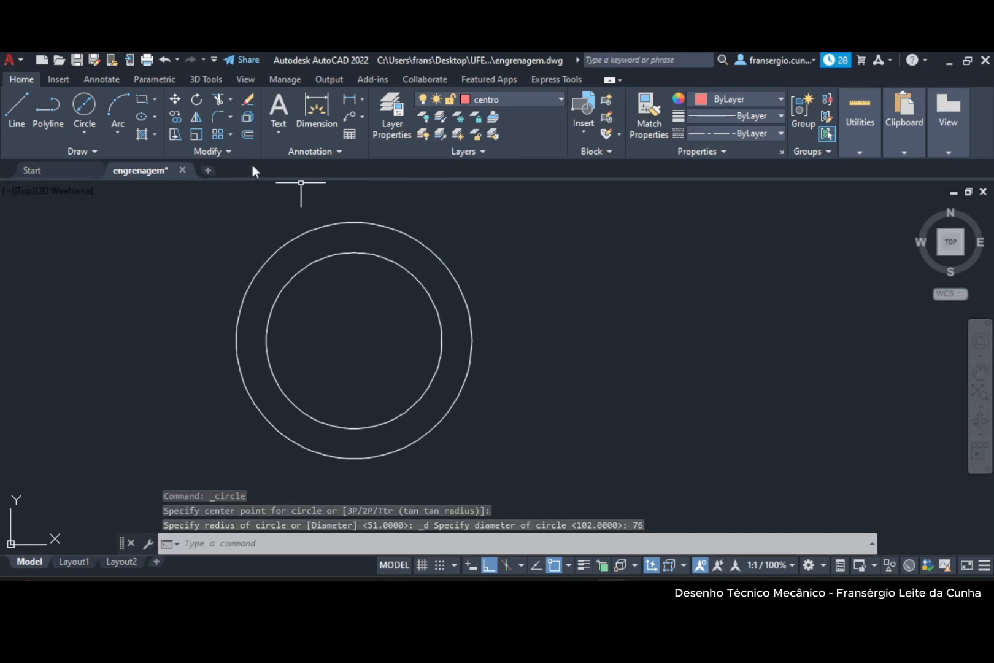
pyautogui.press('Return')
pyautogui.click(385, 281)
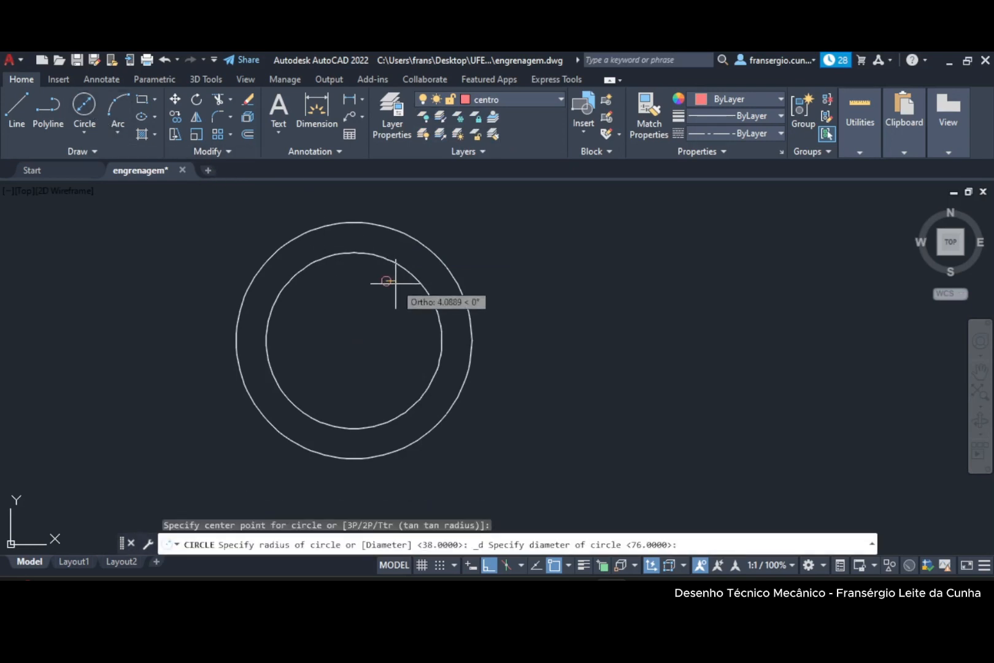
pyautogui.press('Escape')
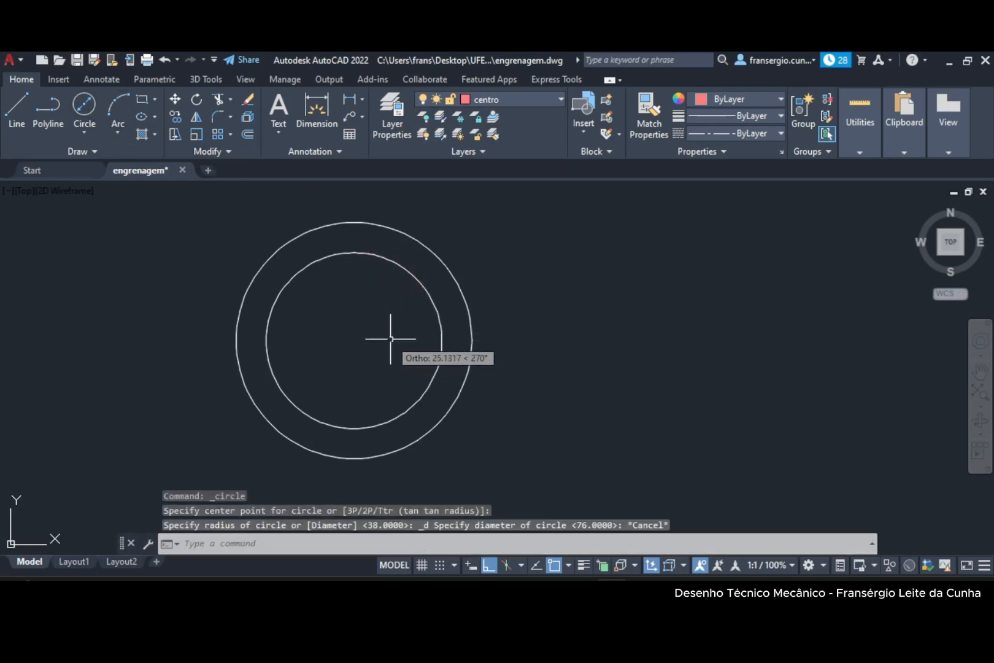
# Draw the pitch circle with diameter 90 on the centro layer, concentric with the two existing circles.
pyautogui.click(88, 115)
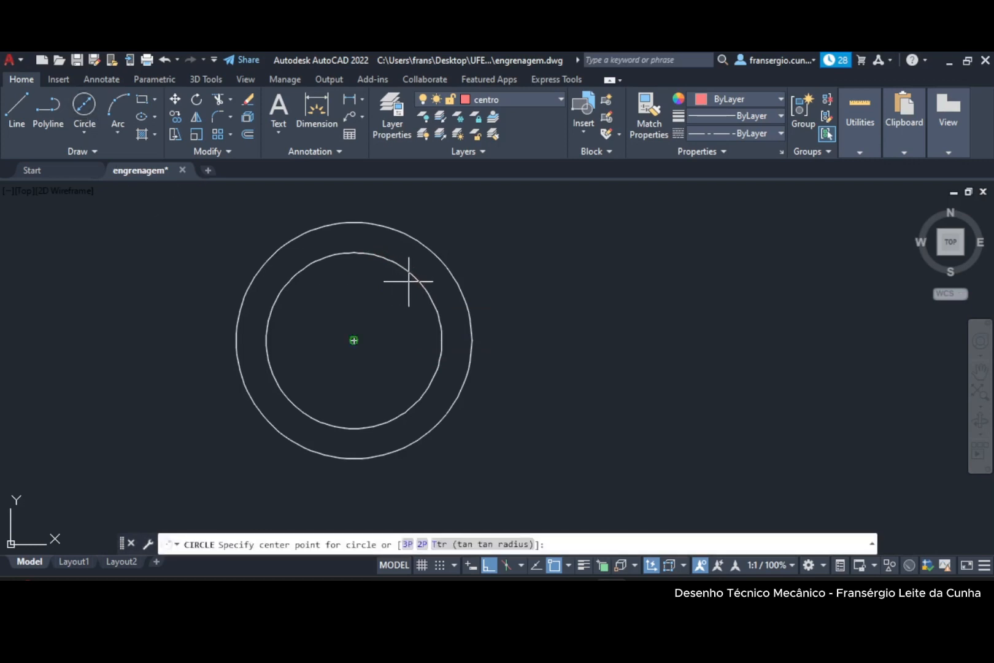
pyautogui.click(407, 281)
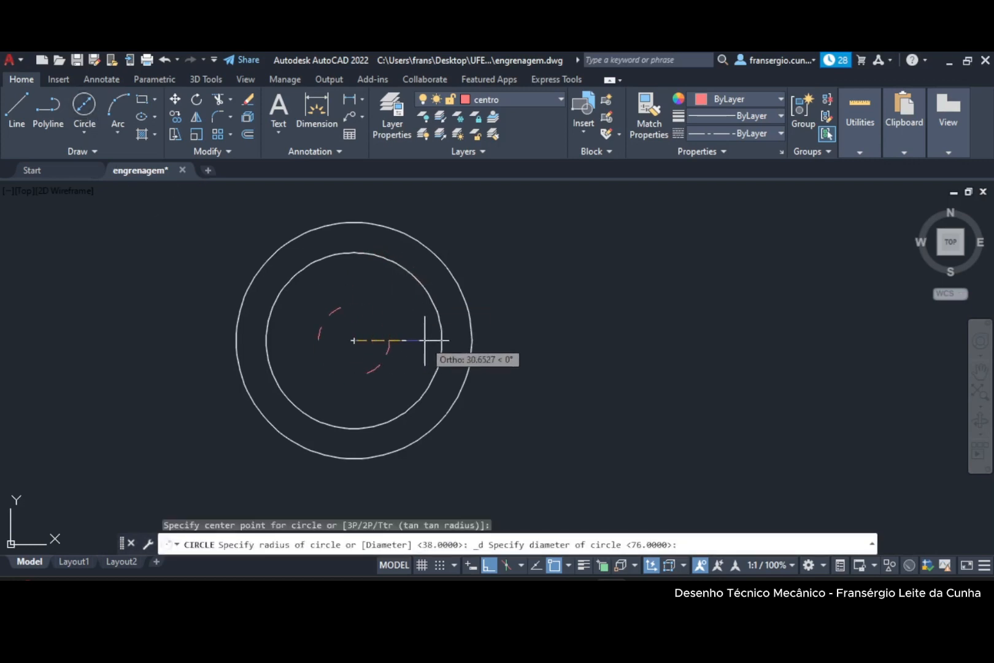
pyautogui.write('90')
pyautogui.press('Return')
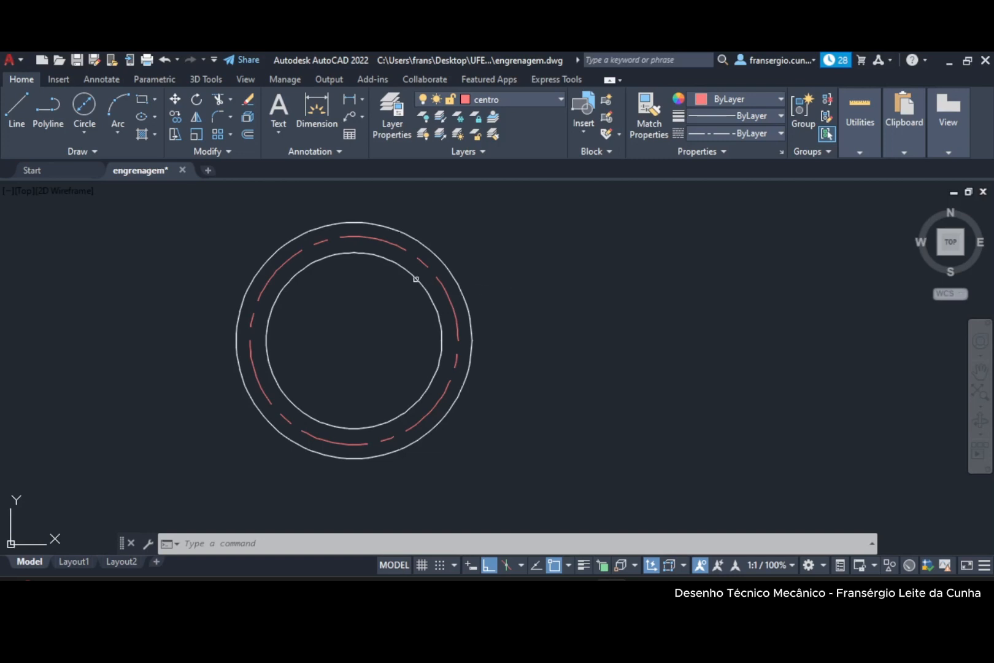
# Try a vertical center line from the circles' common center to above the outer circle, and erase it.
pyautogui.click(17, 115)
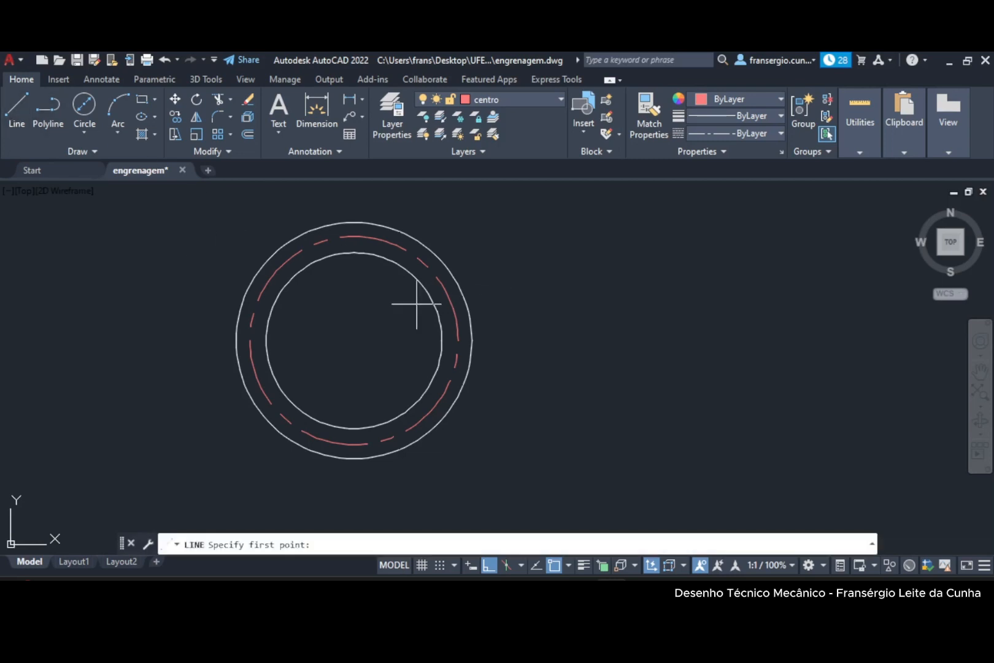
pyautogui.click(395, 264)
pyautogui.click(388, 201)
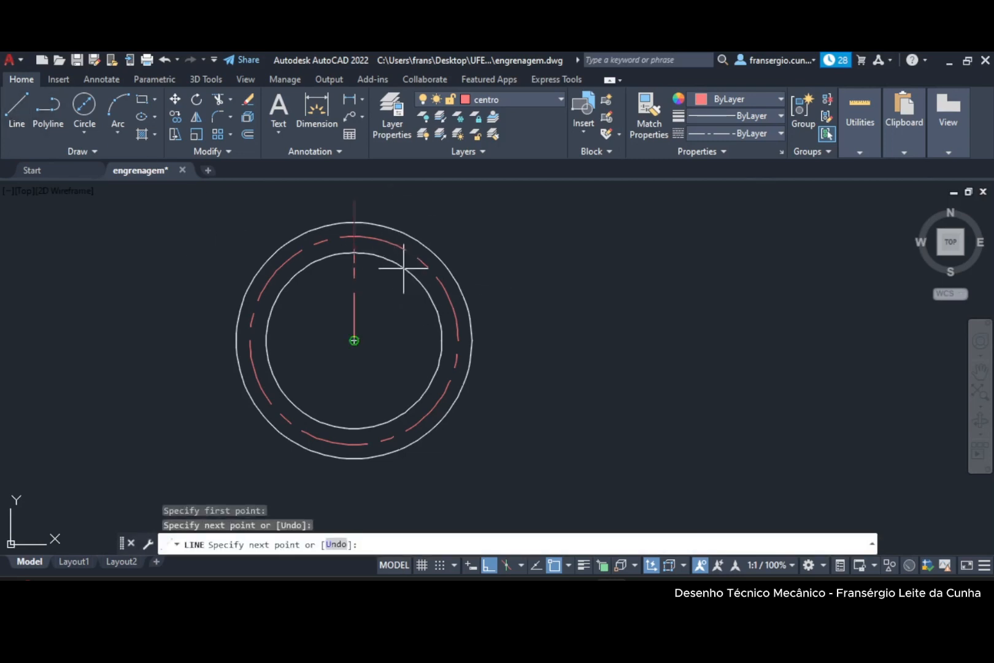
pyautogui.press('Escape')
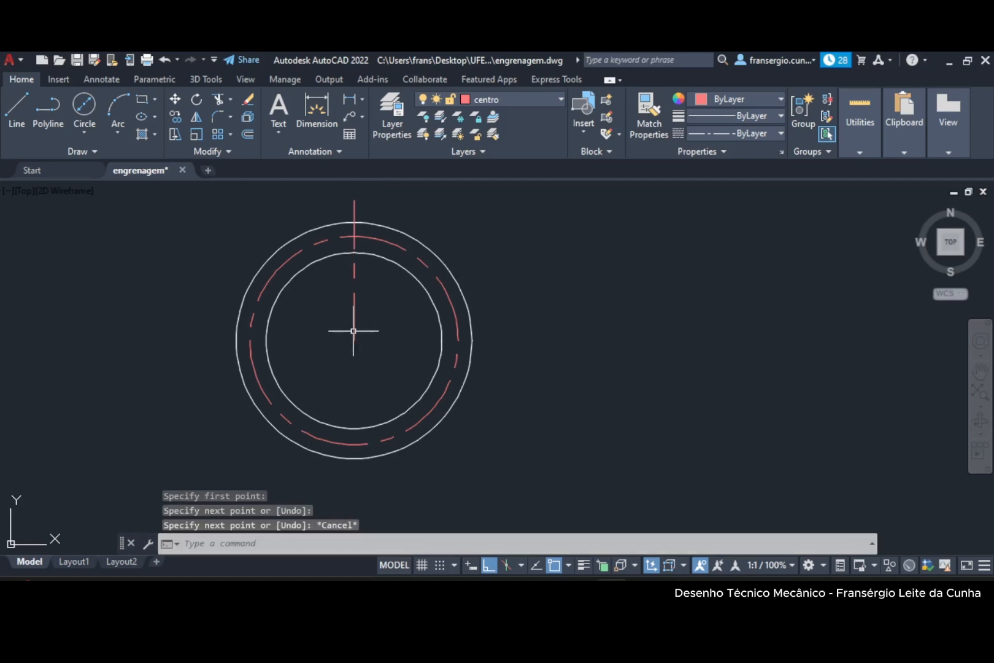
pyautogui.click(354, 333)
pyautogui.press('Delete')
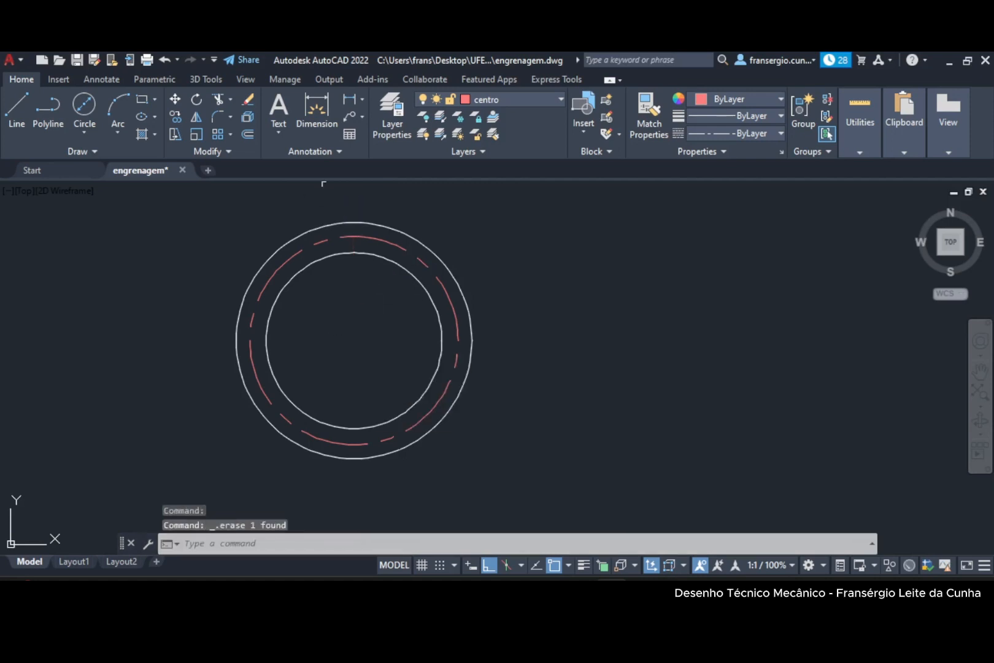
# Add a center mark to the outer circle.
pyautogui.click(105, 80)
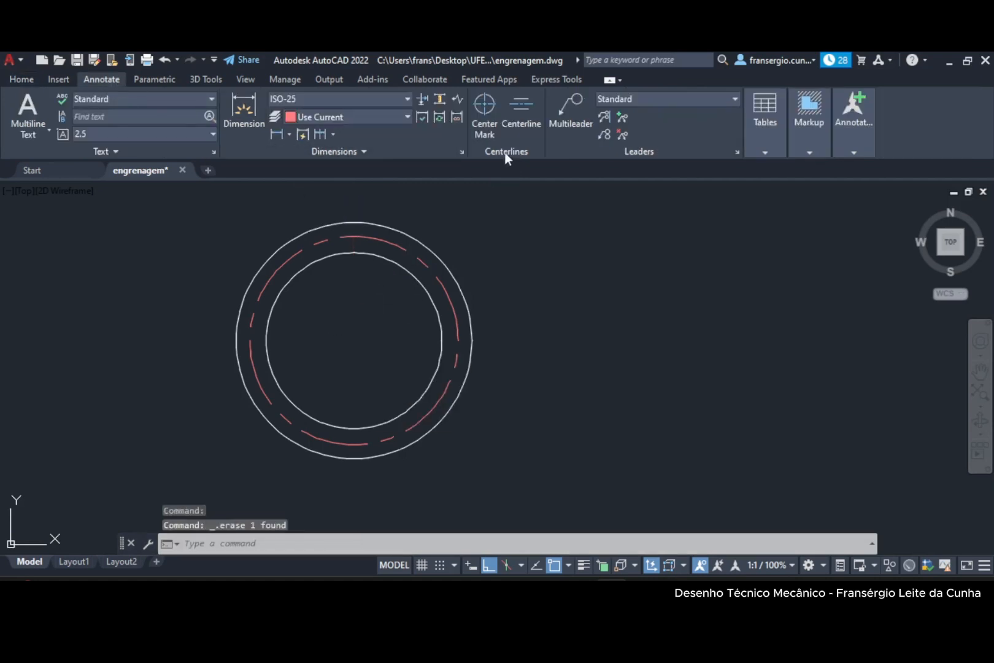
pyautogui.click(393, 227)
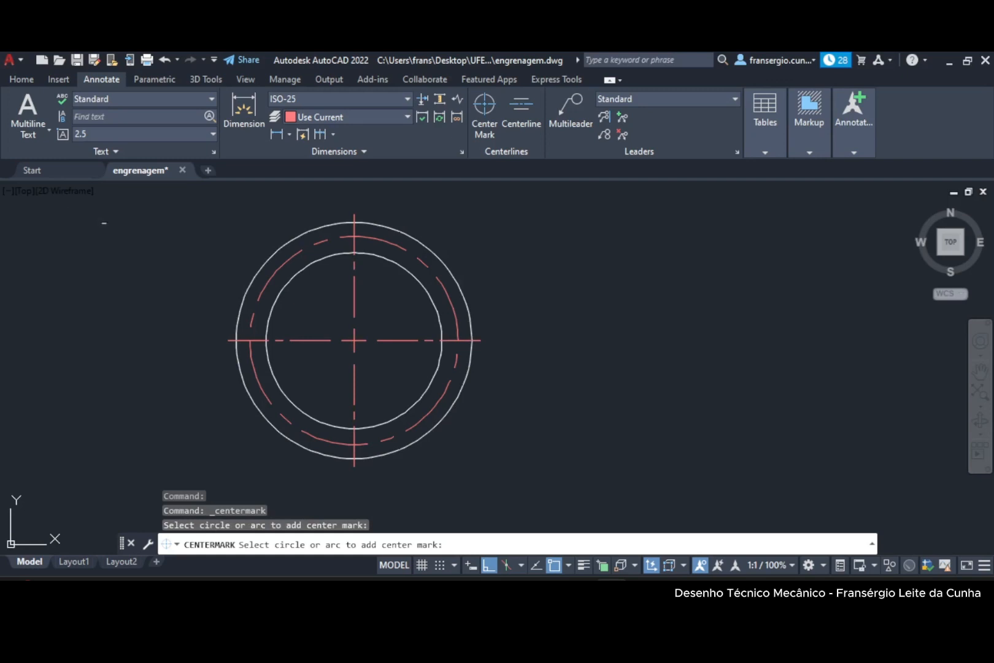
pyautogui.click(21, 79)
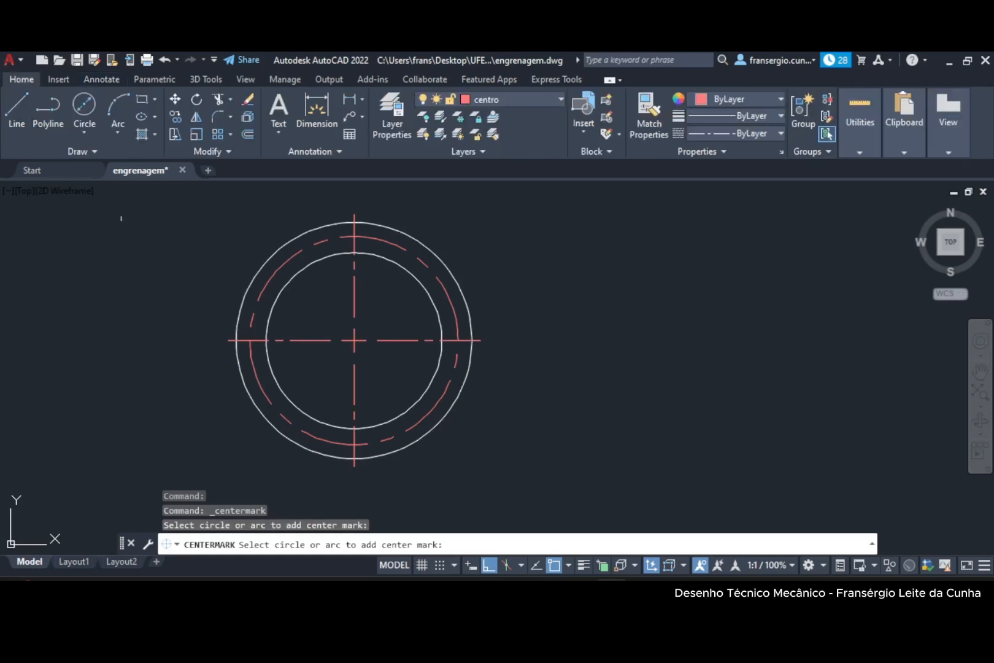
# On layer 0, draw horizontal projection lines to the right from the uppermost and lowermost points of the outer circle.
pyautogui.click(561, 100)
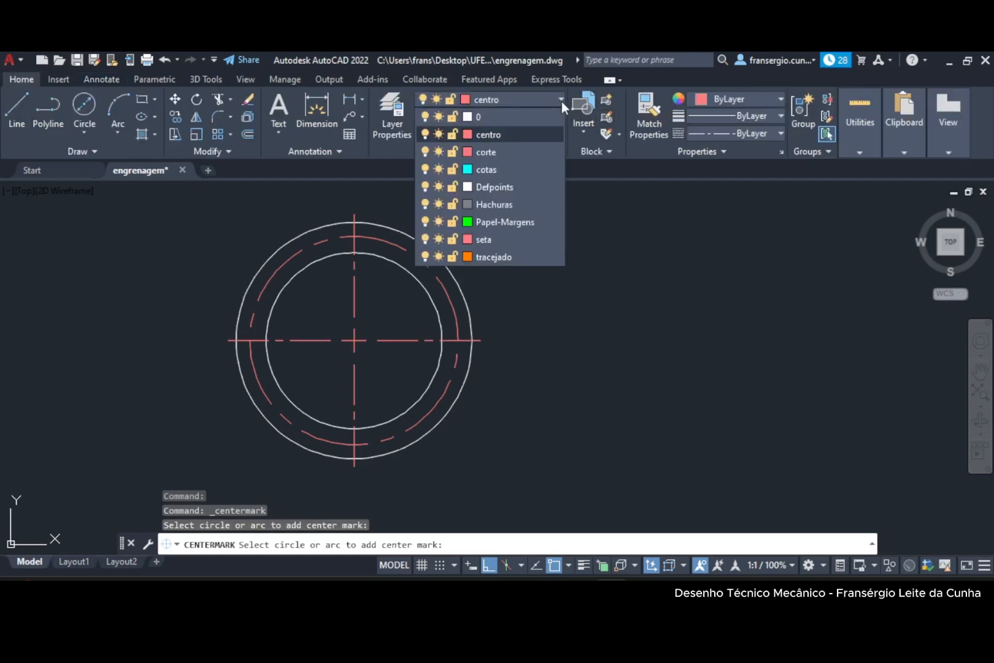
pyautogui.click(488, 116)
pyautogui.click(24, 116)
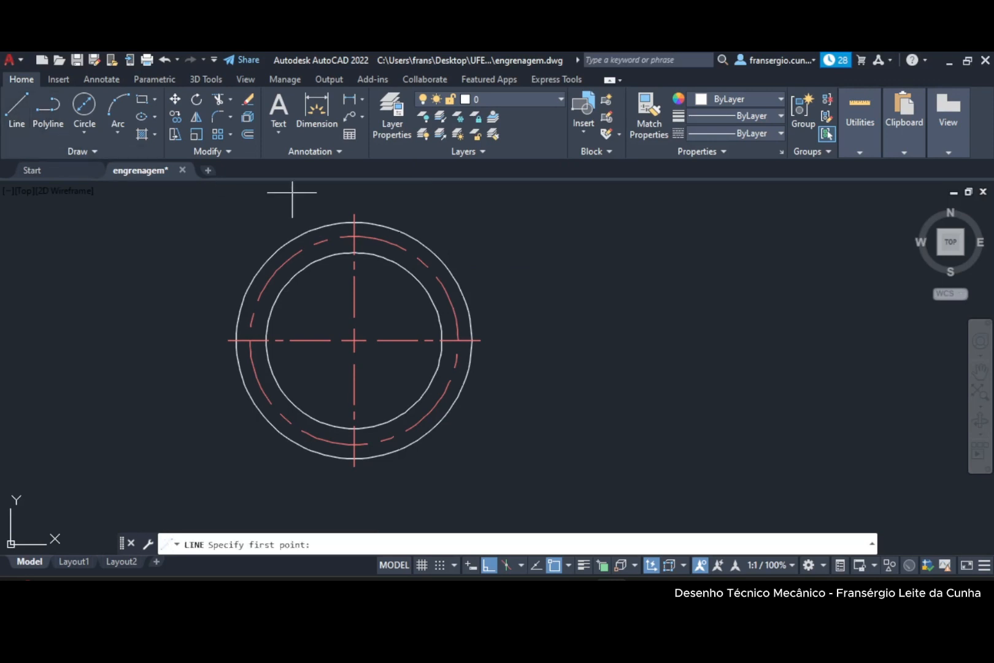
pyautogui.click(354, 222)
pyautogui.click(733, 278)
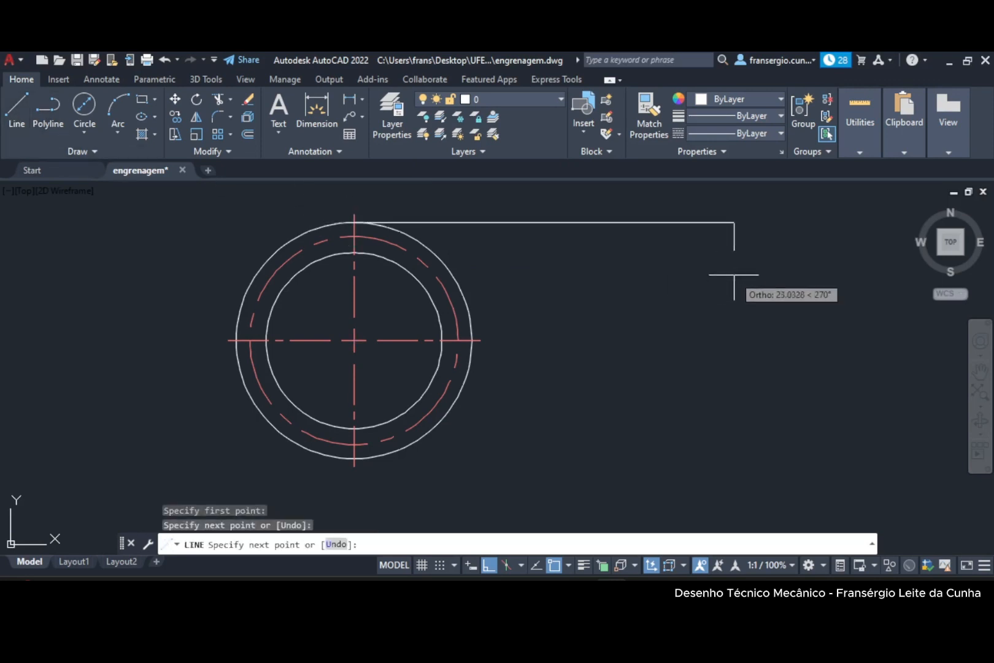
pyautogui.press('Escape')
pyautogui.click(17, 113)
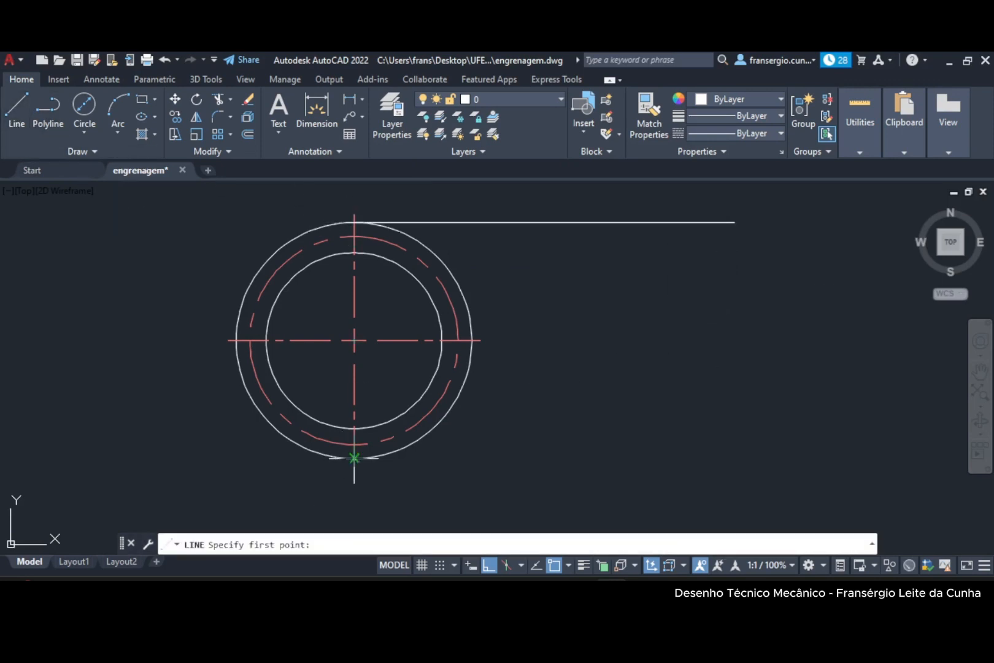
pyautogui.click(354, 457)
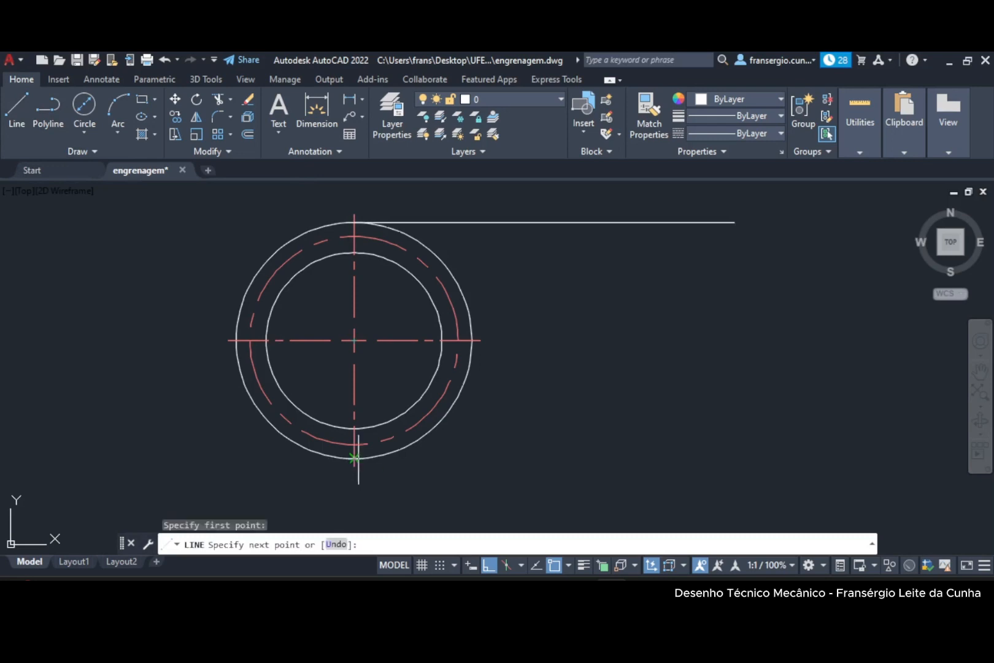
pyautogui.click(714, 481)
pyautogui.press('Escape')
# Draw a vertical line crossing both projection lines to the right of the circles.
pyautogui.press('Return')
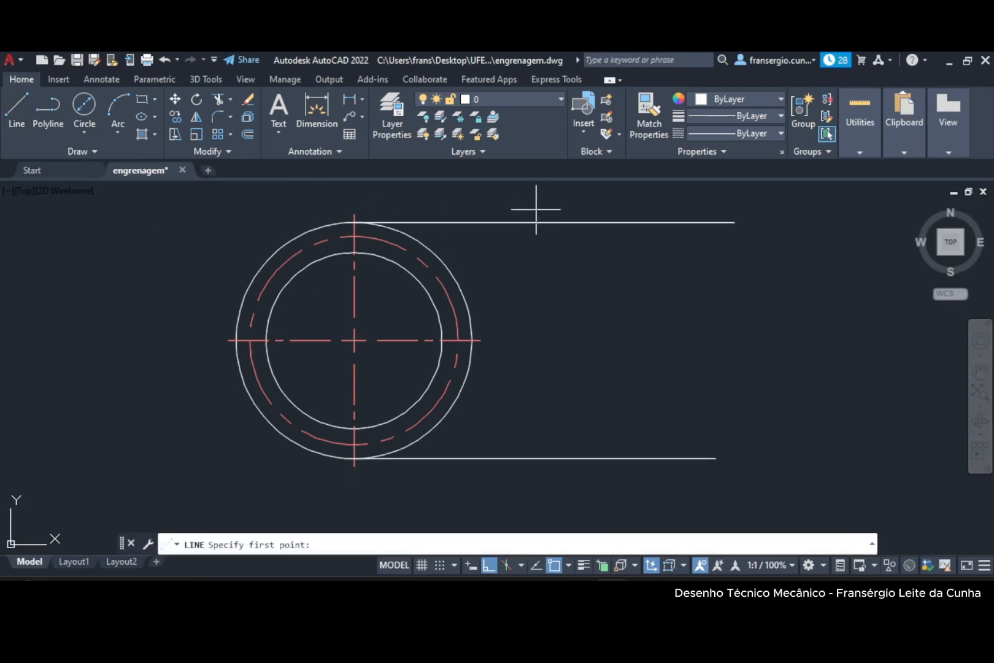
pyautogui.click(515, 222)
pyautogui.press('Escape')
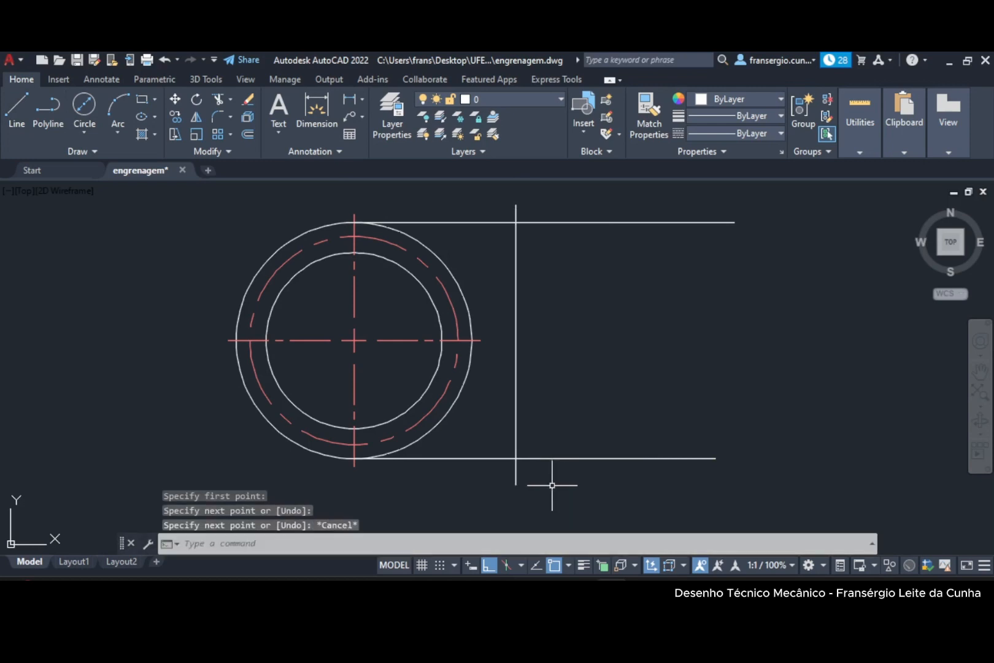
# Offset the vertical line by 40 to the right to set the side view's width.
pyautogui.click(247, 134)
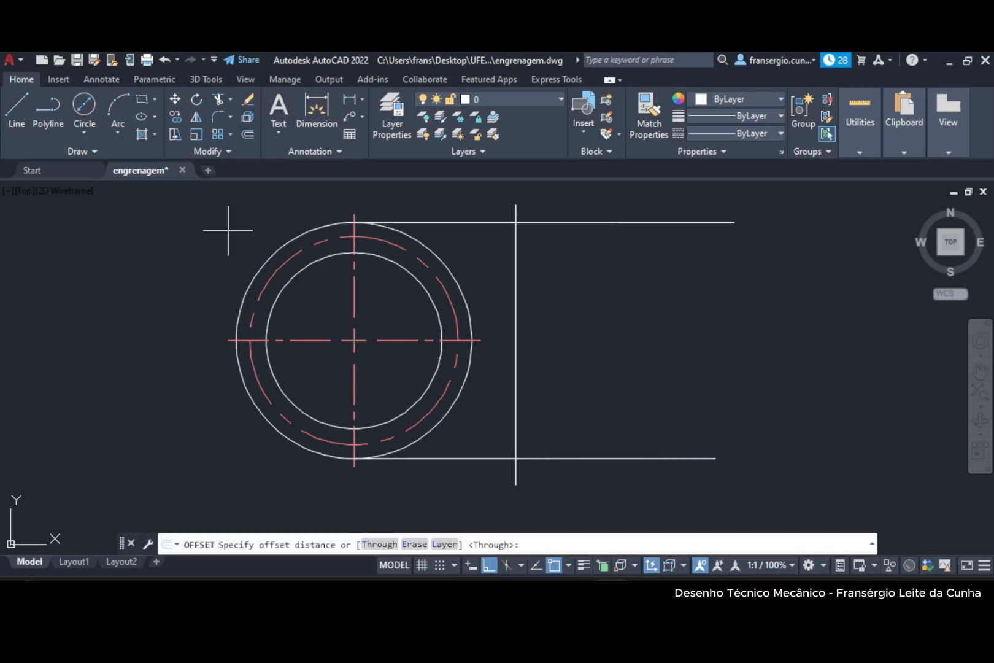
pyautogui.press('Return')
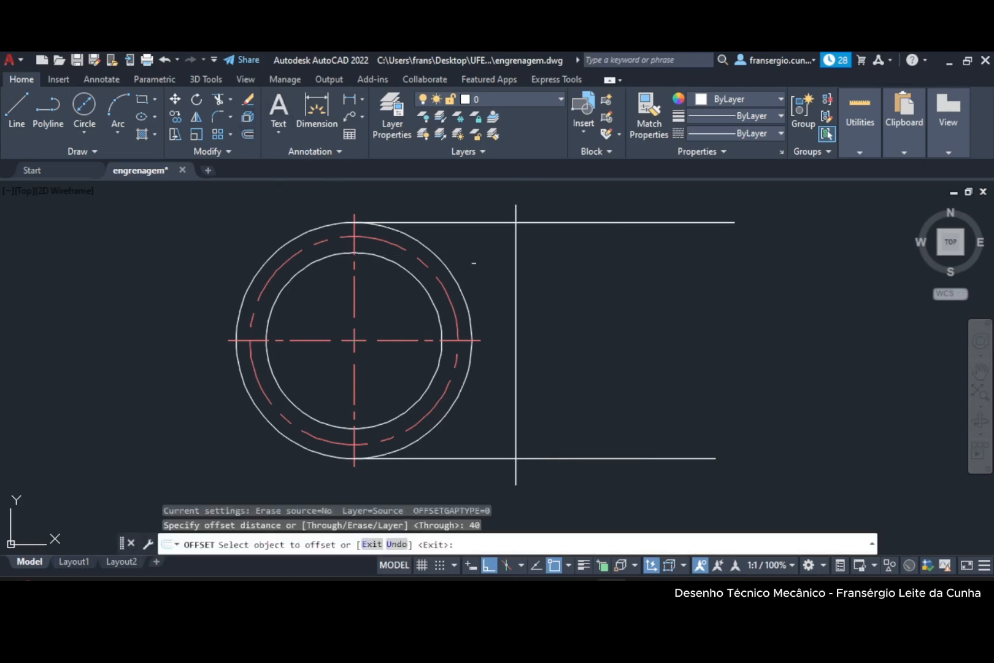
pyautogui.click(515, 254)
pyautogui.click(632, 284)
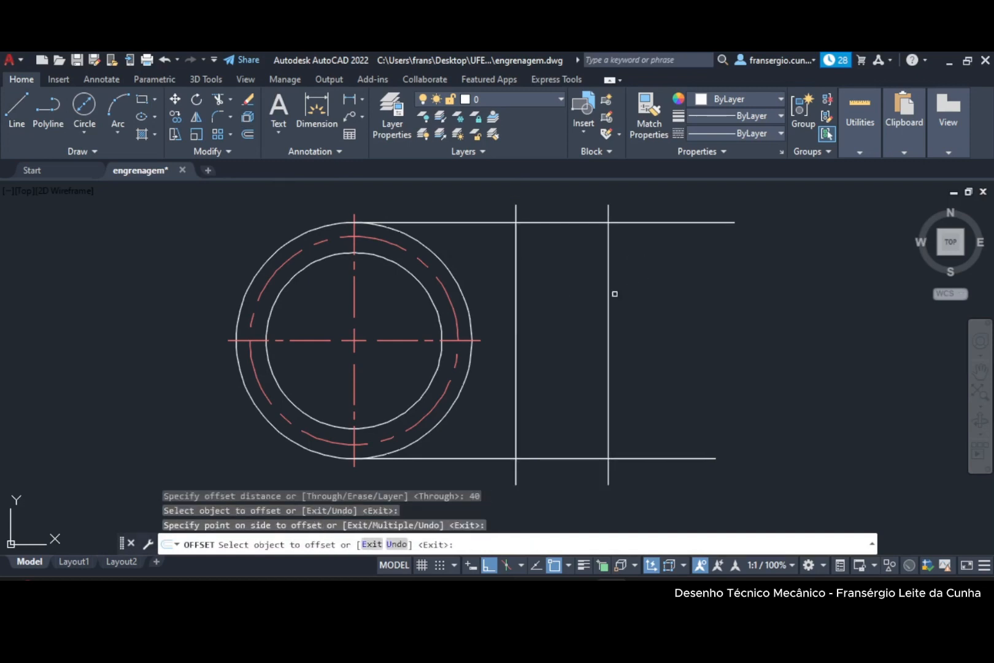
pyautogui.press('Escape')
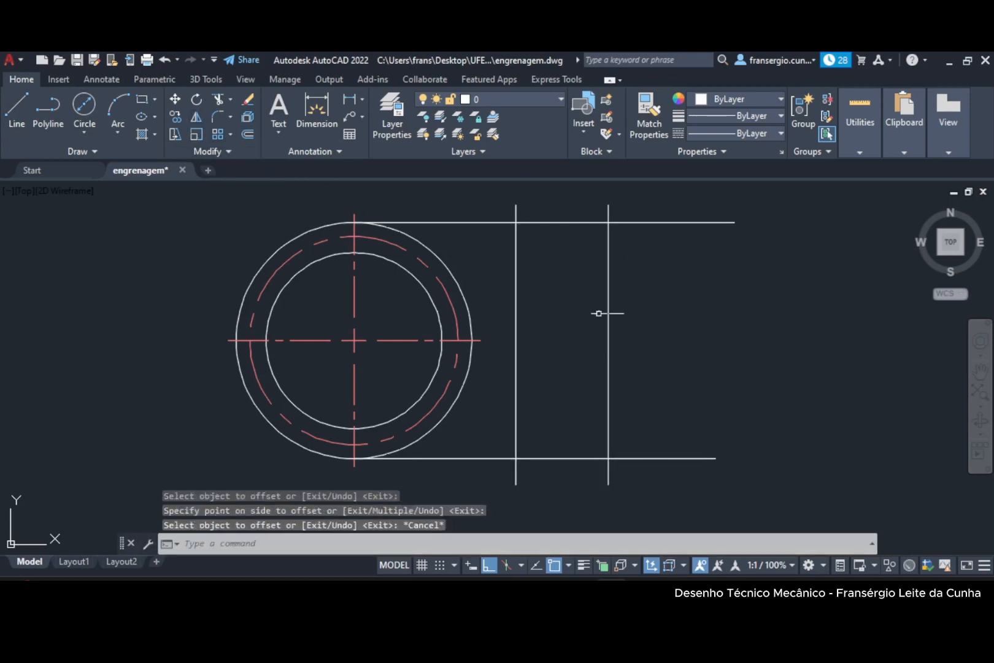
# Trim the projection and vertical line ends outside their intersections, leaving a closed rectangle as the gear's side view.
pyautogui.click(217, 102)
pyautogui.click(424, 210)
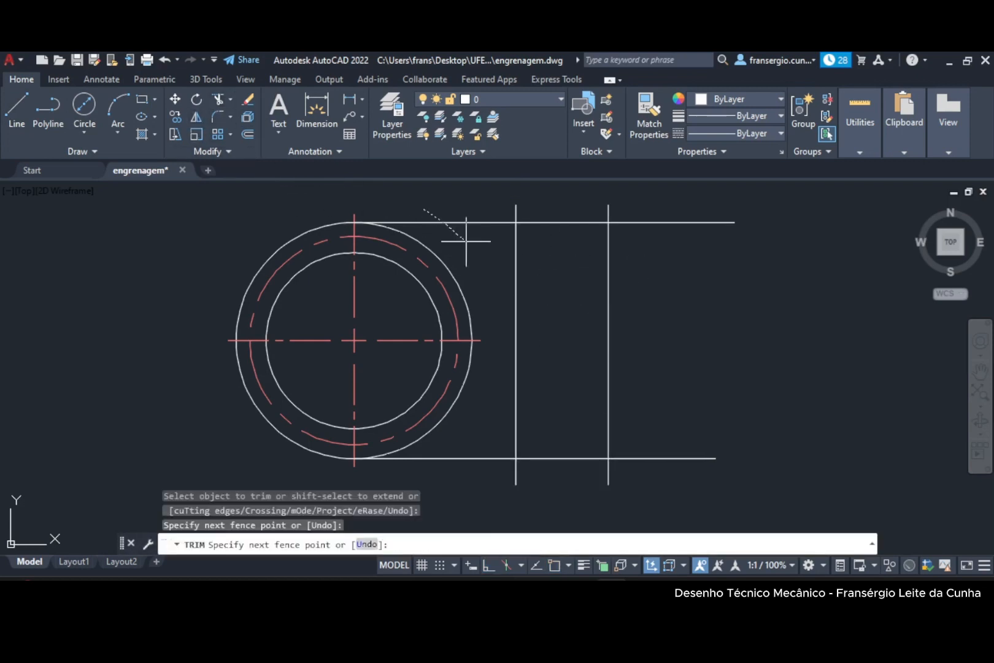
pyautogui.click(467, 234)
pyautogui.press('Return')
pyautogui.click(484, 432)
pyautogui.moveTo(480, 438)
pyautogui.mouseDown()
pyautogui.moveTo(474, 480)
pyautogui.moveTo(635, 457)
pyautogui.moveTo(644, 432)
pyautogui.mouseUp()
pyautogui.moveTo(651, 202)
pyautogui.mouseDown()
pyautogui.moveTo(485, 207)
pyautogui.moveTo(492, 260)
pyautogui.mouseUp()
pyautogui.press('Escape')
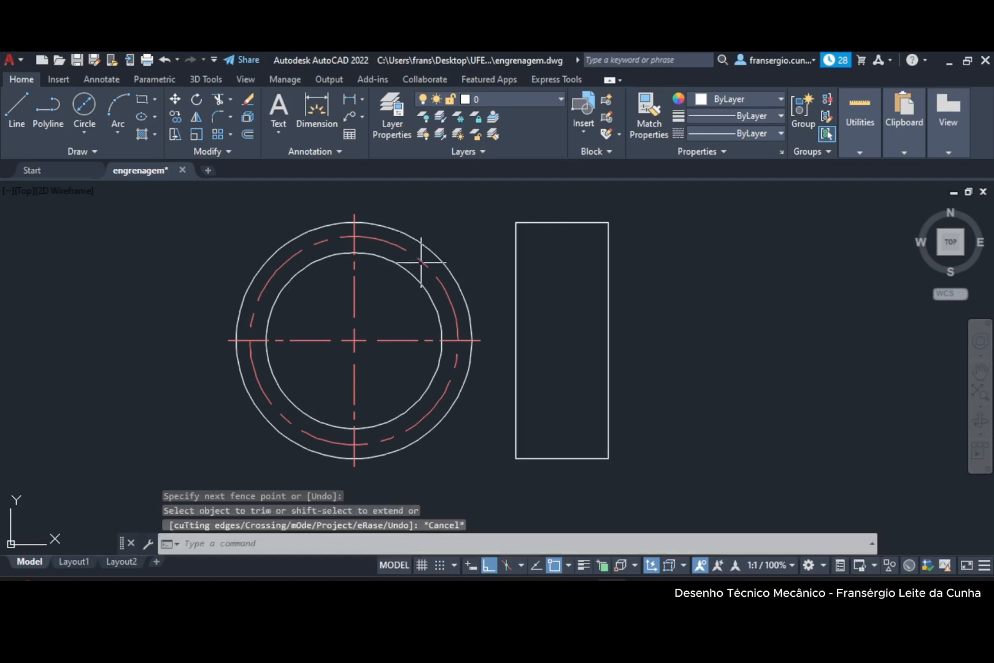
# Draw horizontal projection lines from the uppermost and lowermost points of the inner circle, past the far edge of the side view rectangle.
pyautogui.click(17, 110)
pyautogui.click(353, 254)
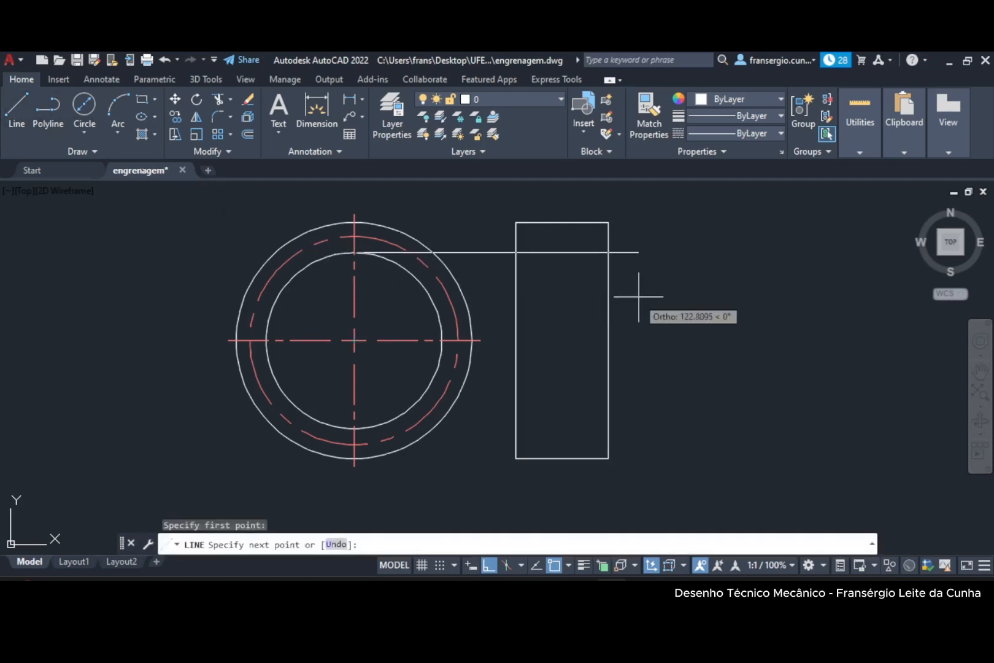
pyautogui.click(639, 287)
pyautogui.press('Escape')
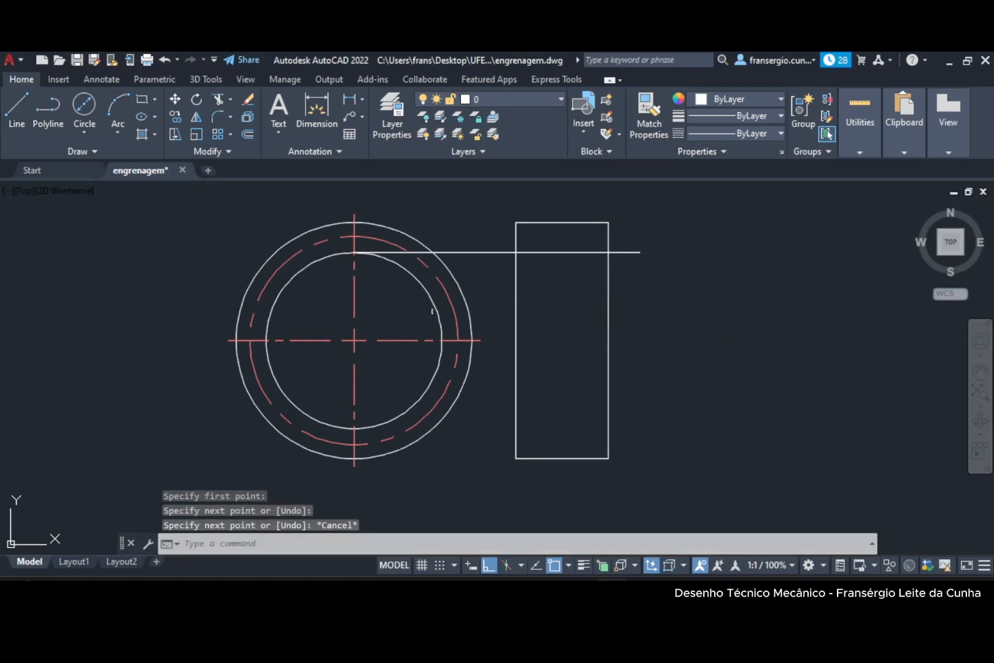
pyautogui.click(16, 111)
pyautogui.click(354, 428)
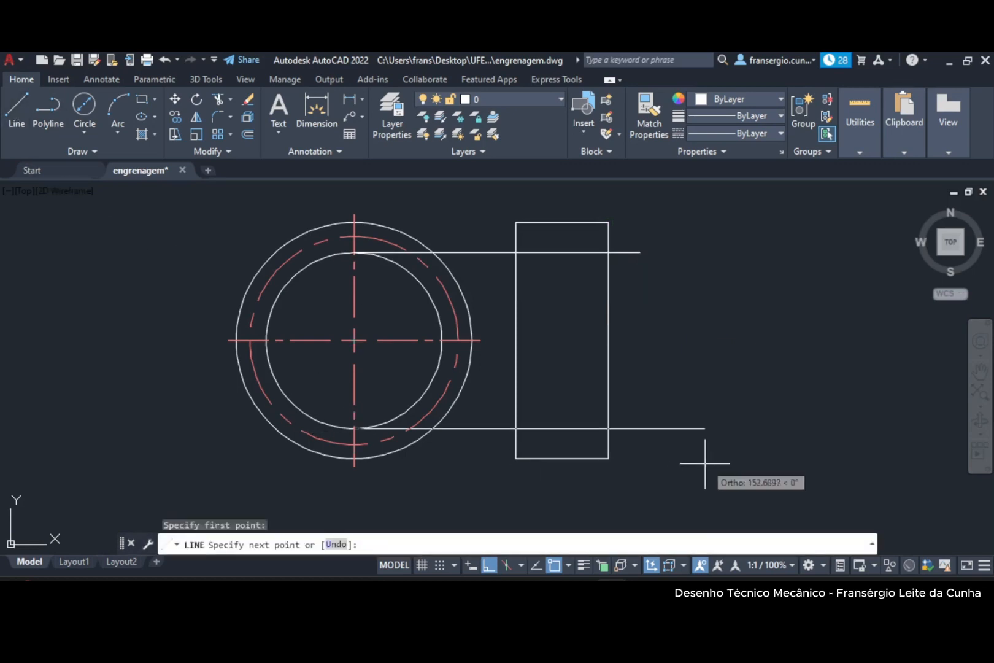
pyautogui.click(662, 462)
pyautogui.press('Escape')
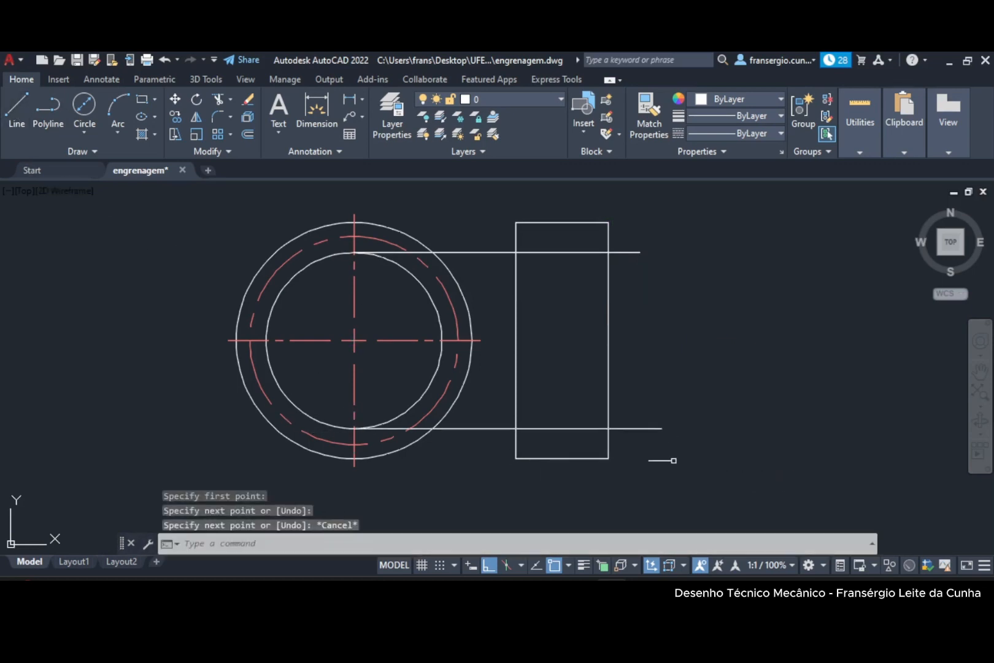
# Trim the inner circle's projection lines between the two views and beyond the side view's far edge.
pyautogui.click(218, 102)
pyautogui.moveTo(445, 214); pyautogui.dragTo(486, 290)
pyautogui.moveTo(491, 393); pyautogui.dragTo(504, 445)
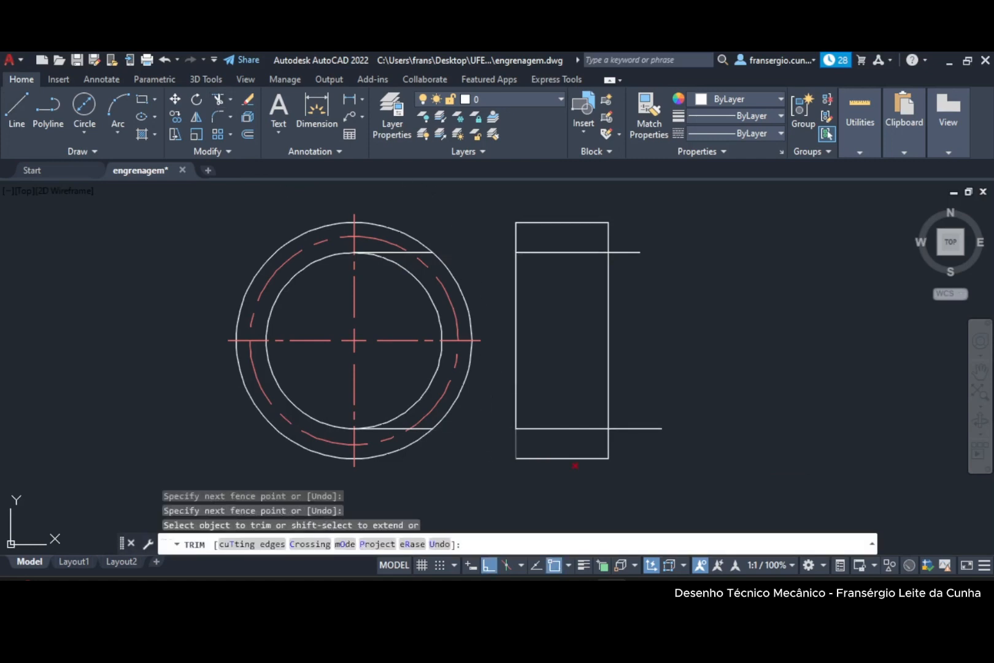
pyautogui.moveTo(639, 417); pyautogui.dragTo(632, 441)
pyautogui.moveTo(636, 243); pyautogui.dragTo(629, 270)
pyautogui.rightClick(695, 316)
pyautogui.click(727, 325)
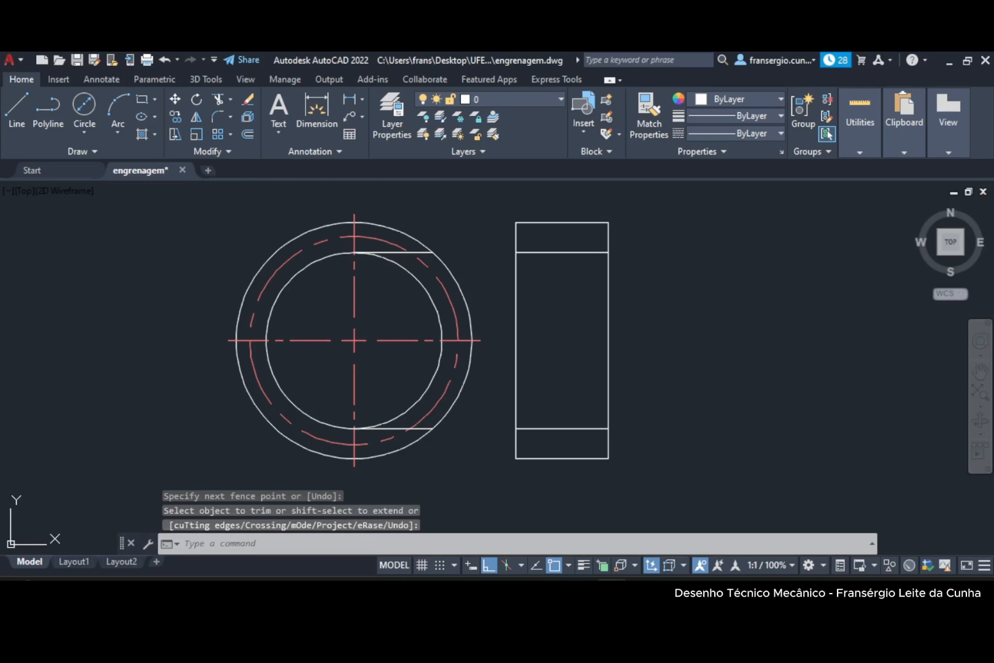
# Erase the two leftover projection line segments inside the front view.
pyautogui.click(391, 251)
pyautogui.click(395, 429)
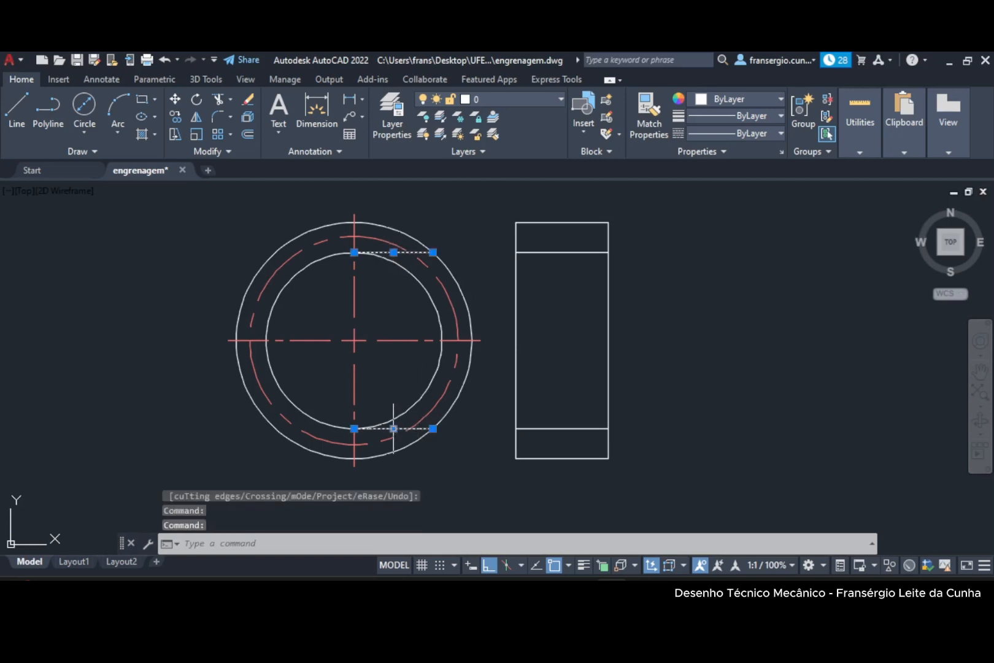
pyautogui.press('Delete')
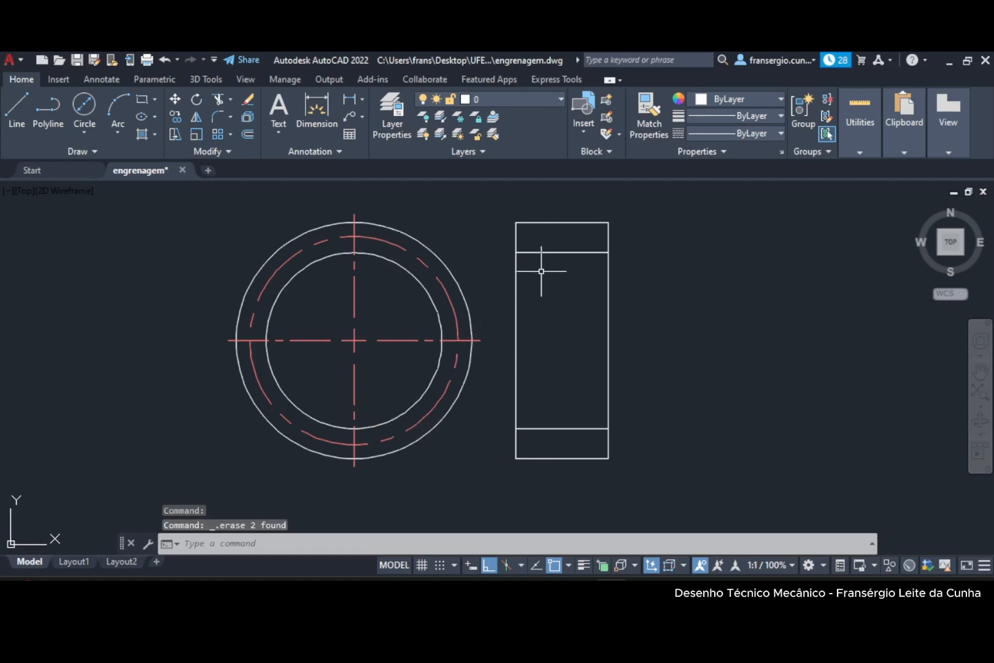
# Extend the front view's vertical centre line further beyond the outer circle at both its upper and lower ends.
pyautogui.click(355, 466)
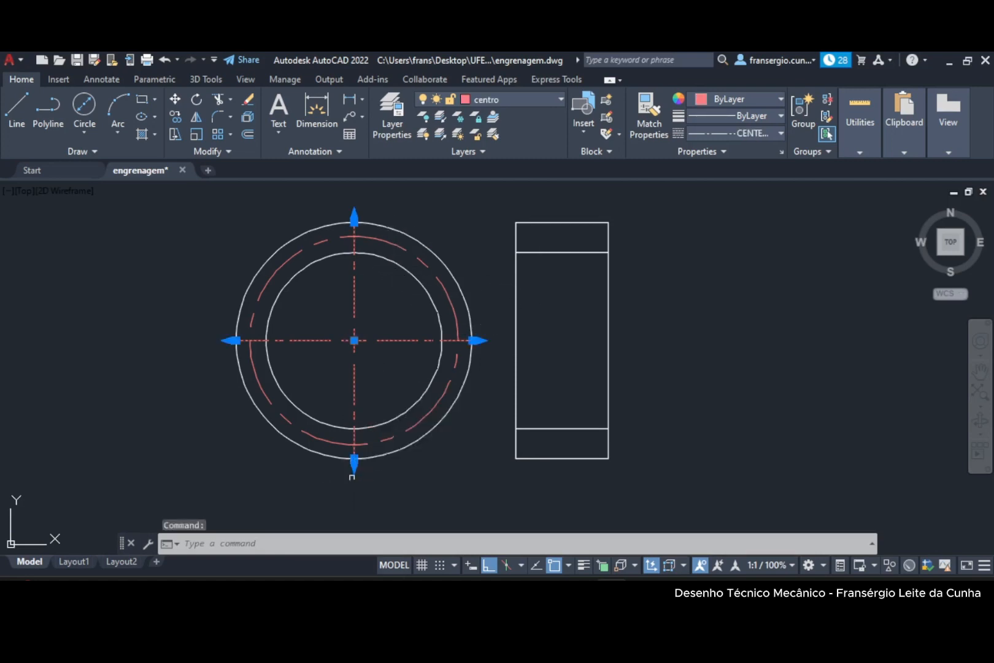
pyautogui.click(354, 460)
pyautogui.click(354, 494)
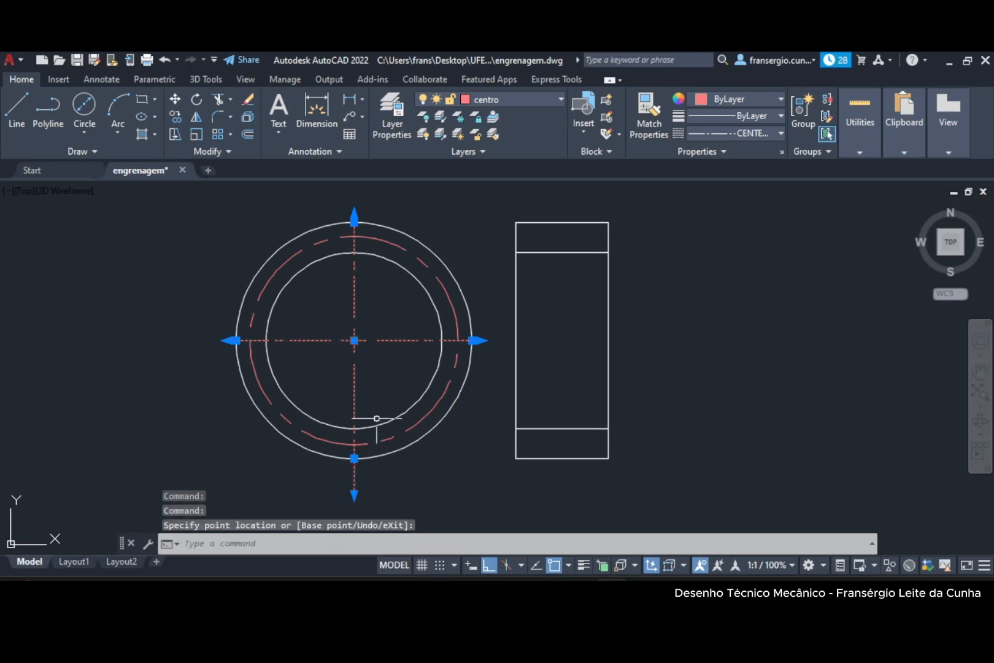
pyautogui.click(354, 219)
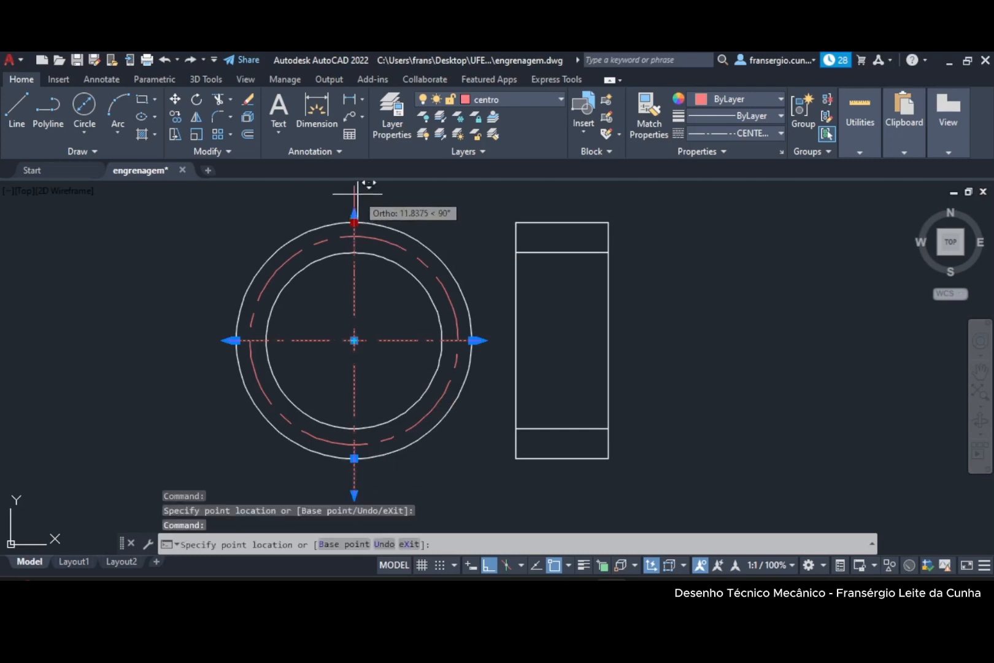
pyautogui.click(390, 186)
pyautogui.press('Escape')
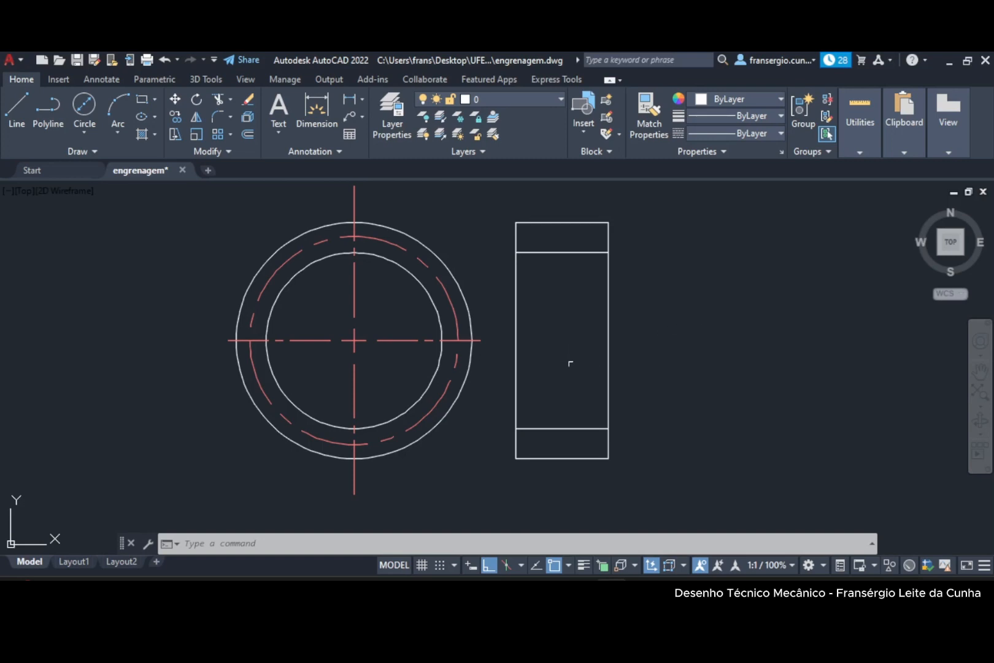
pyautogui.write('l')
pyautogui.press('Return')
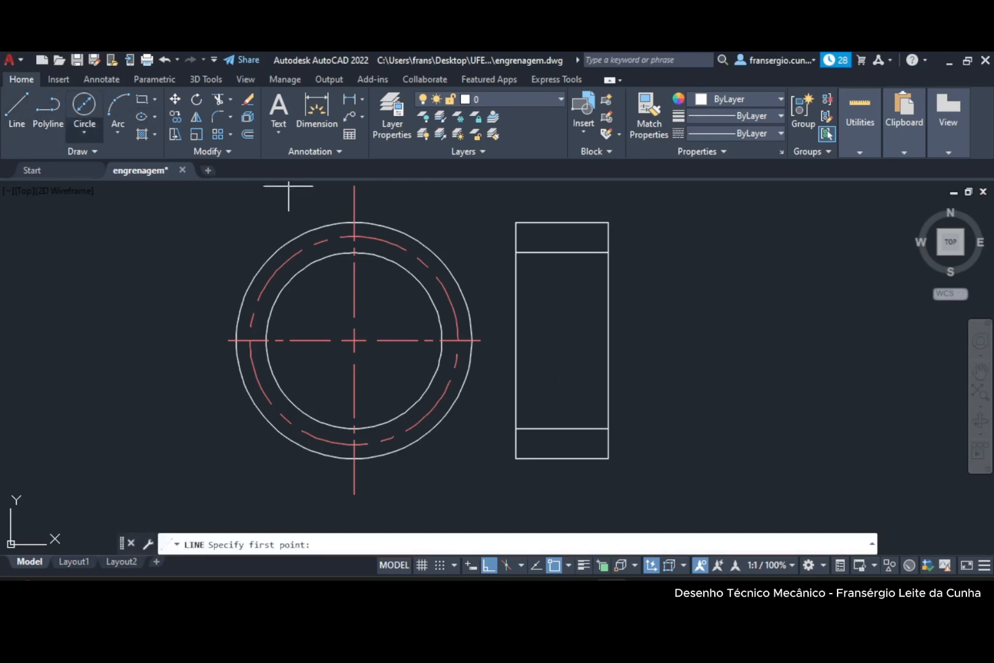
pyautogui.click(354, 236)
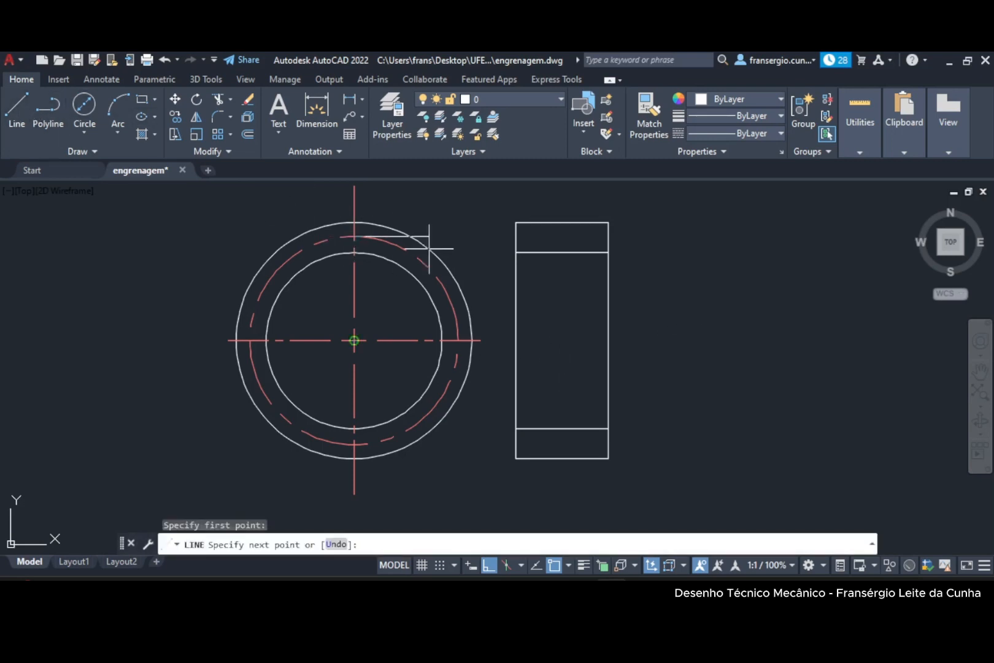
pyautogui.click(643, 268)
pyautogui.press('Escape')
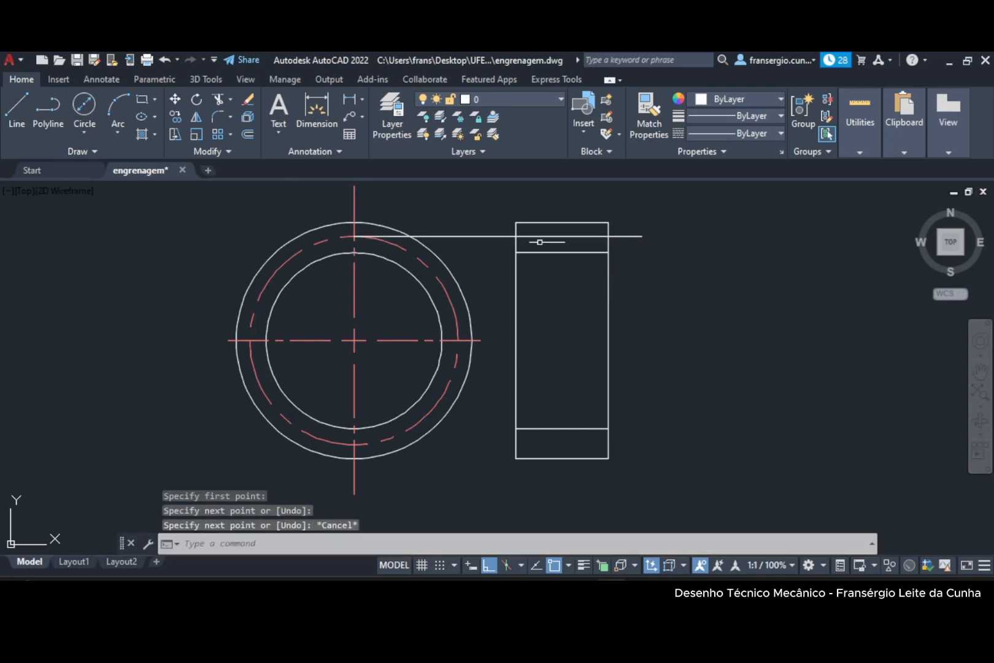
pyautogui.click(478, 236)
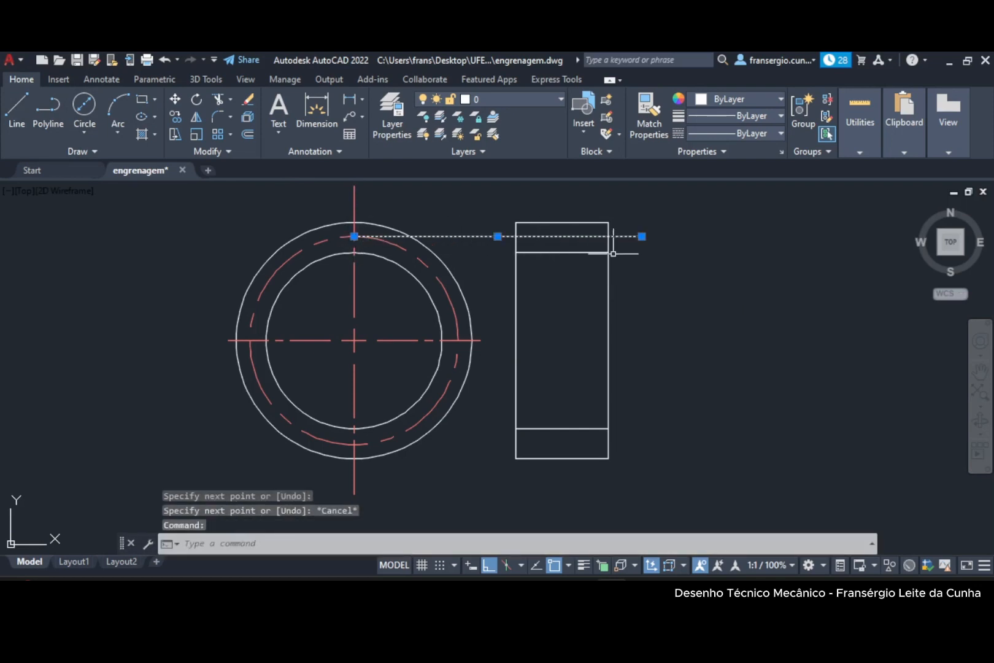
pyautogui.press('Delete')
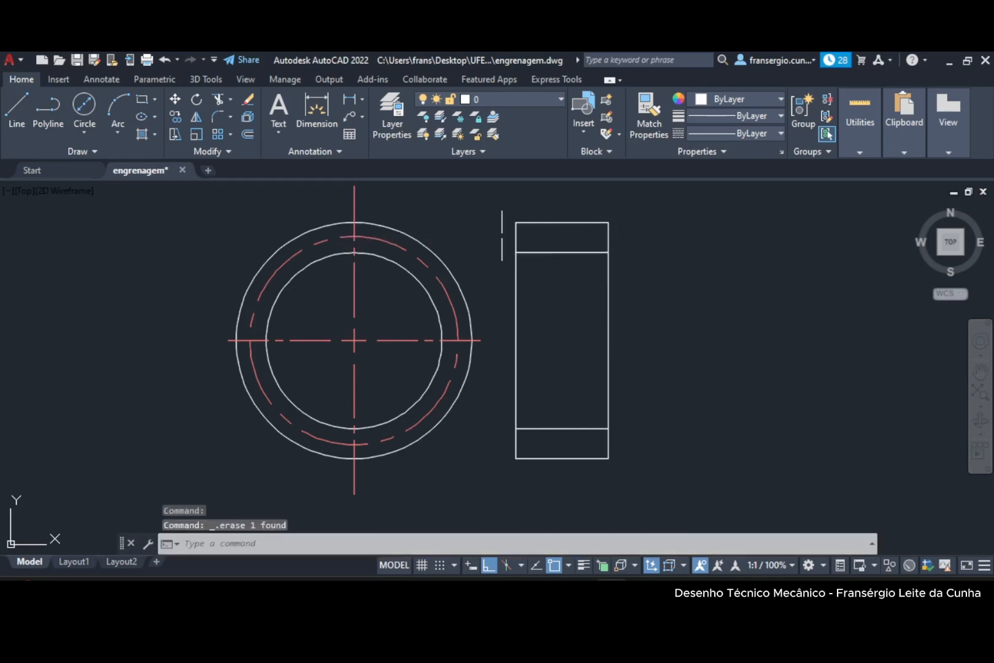
# Draw a horizontal line from the pitch circle's uppermost point across the side view and shorten its near end to just outside the rectangle.
pyautogui.click(16, 109)
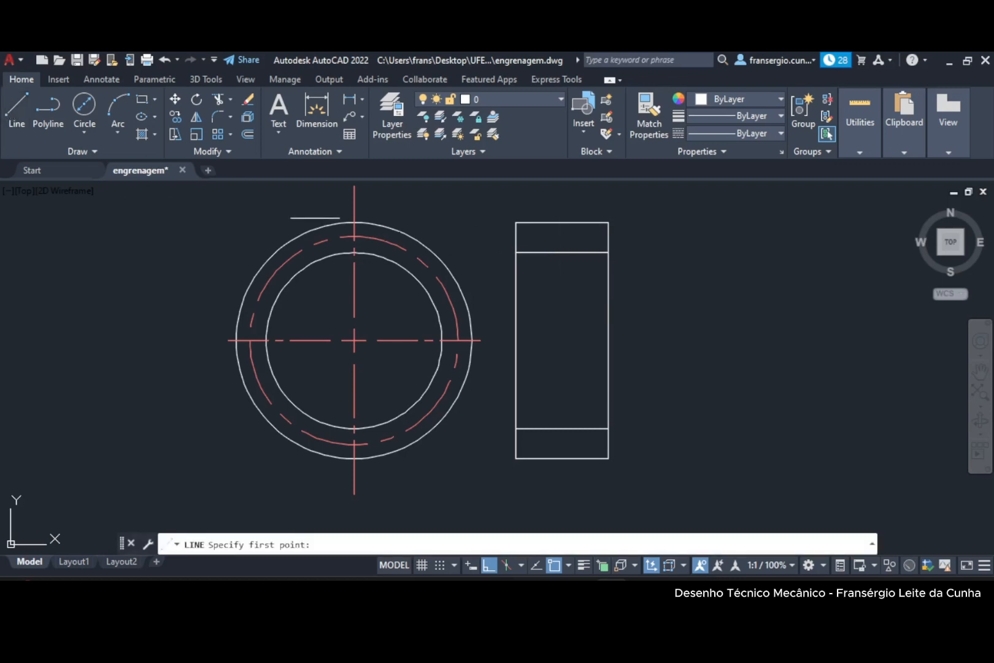
pyautogui.click(354, 236)
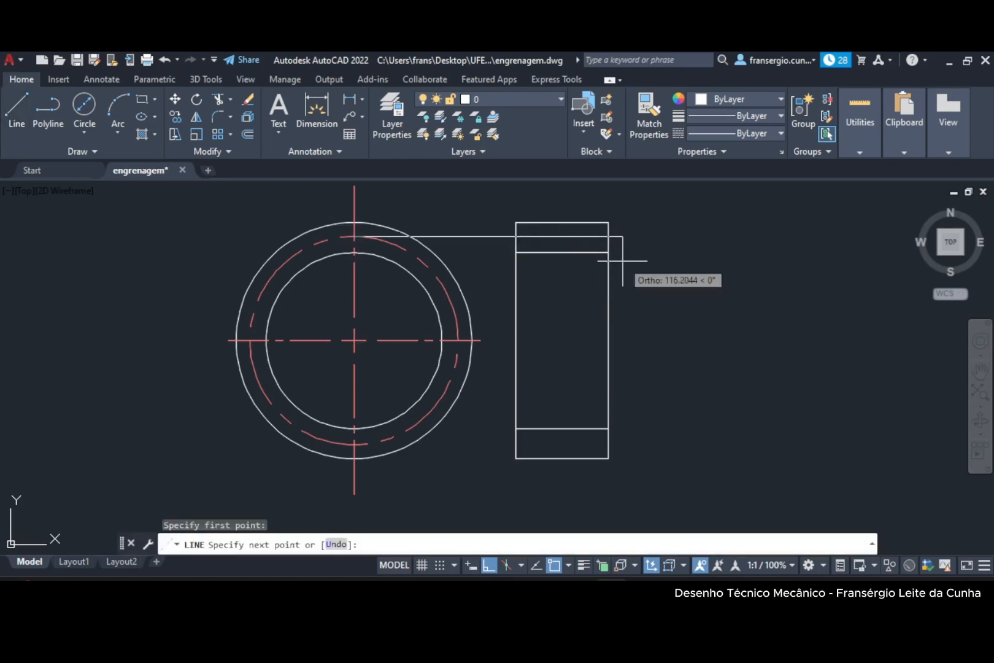
pyautogui.click(623, 238)
pyautogui.press('Escape')
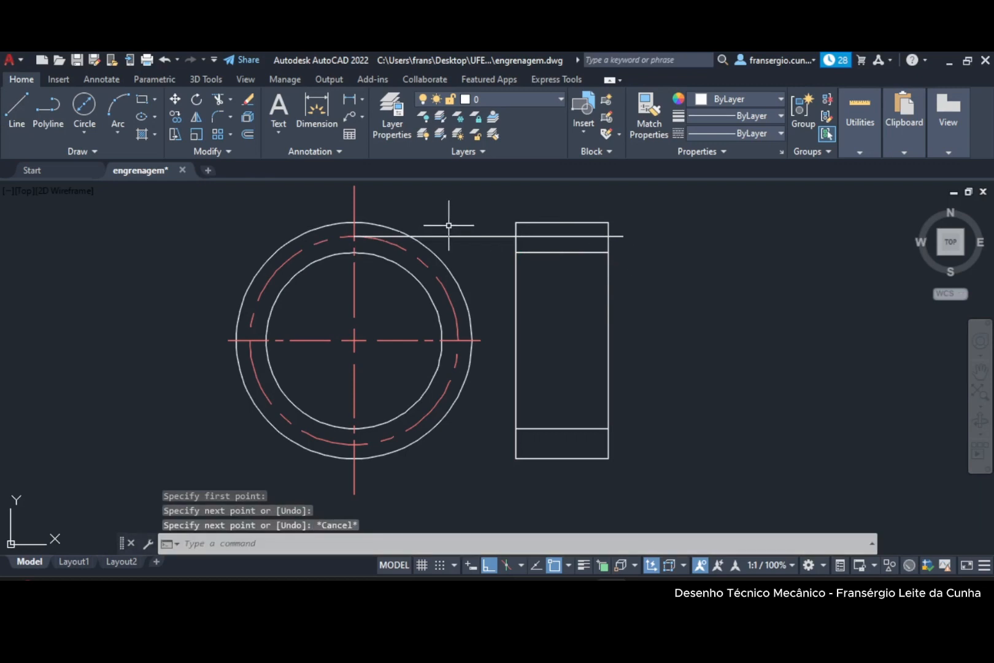
pyautogui.click(452, 237)
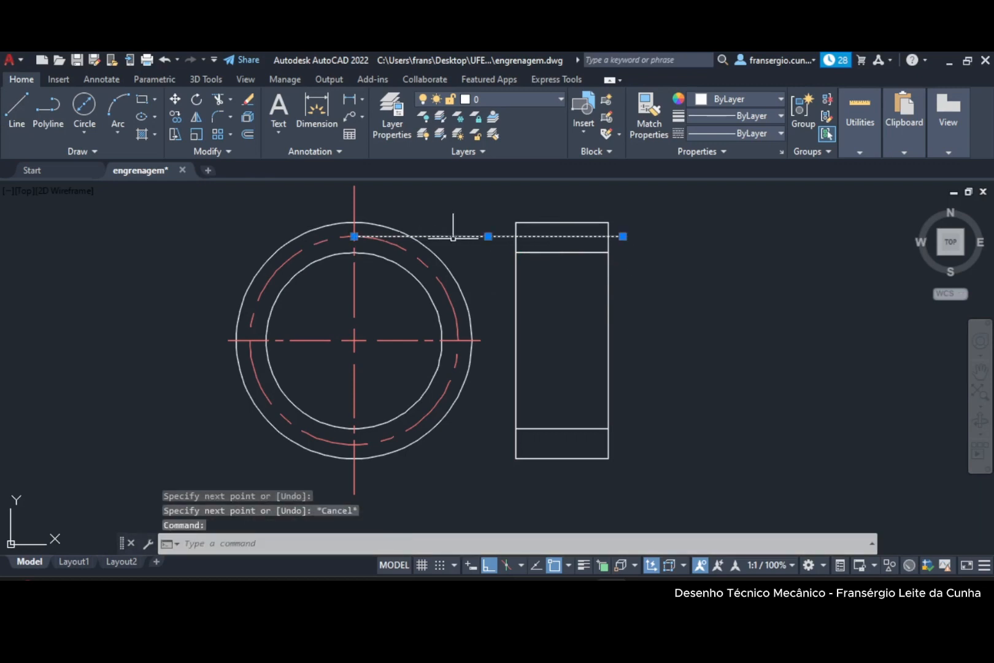
pyautogui.click(354, 236)
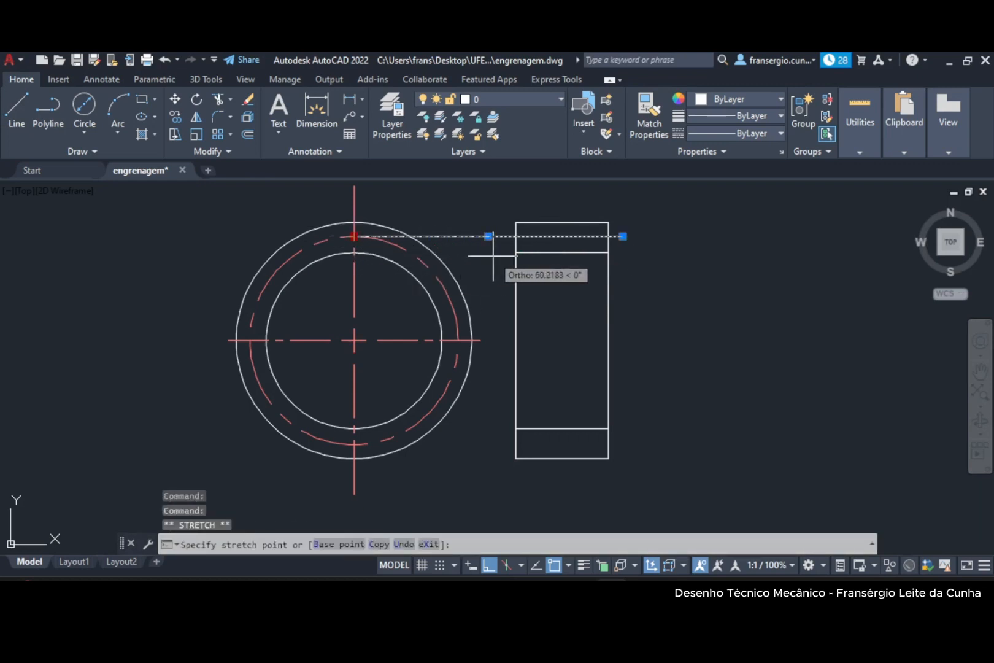
pyautogui.click(489, 256)
pyautogui.press('Escape')
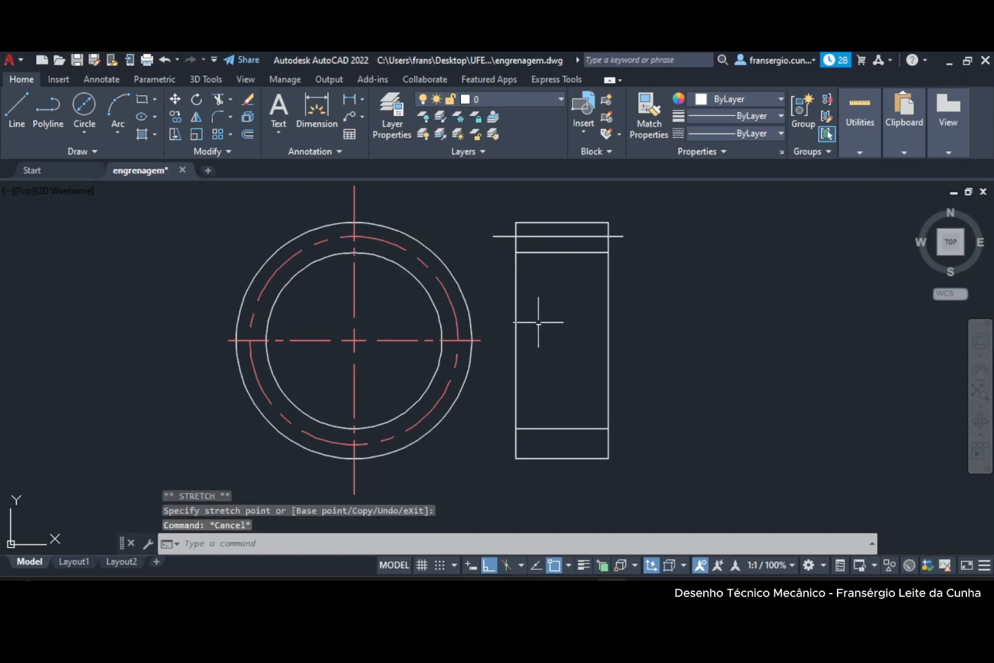
# Move the side view's upper pitch line to the centro layer.
pyautogui.click(546, 236)
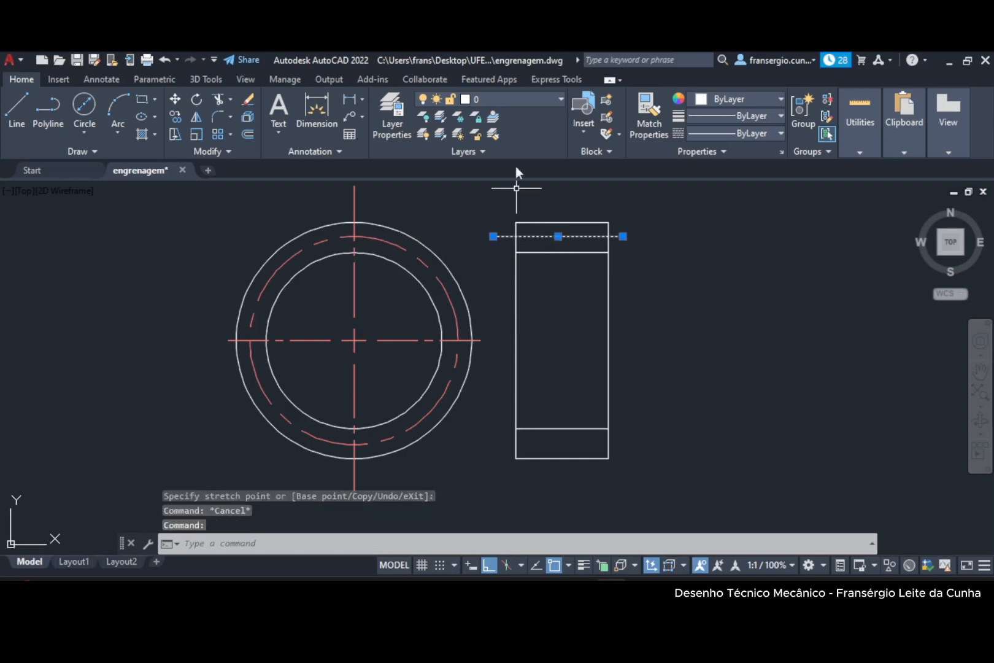
pyautogui.click(563, 98)
pyautogui.click(501, 134)
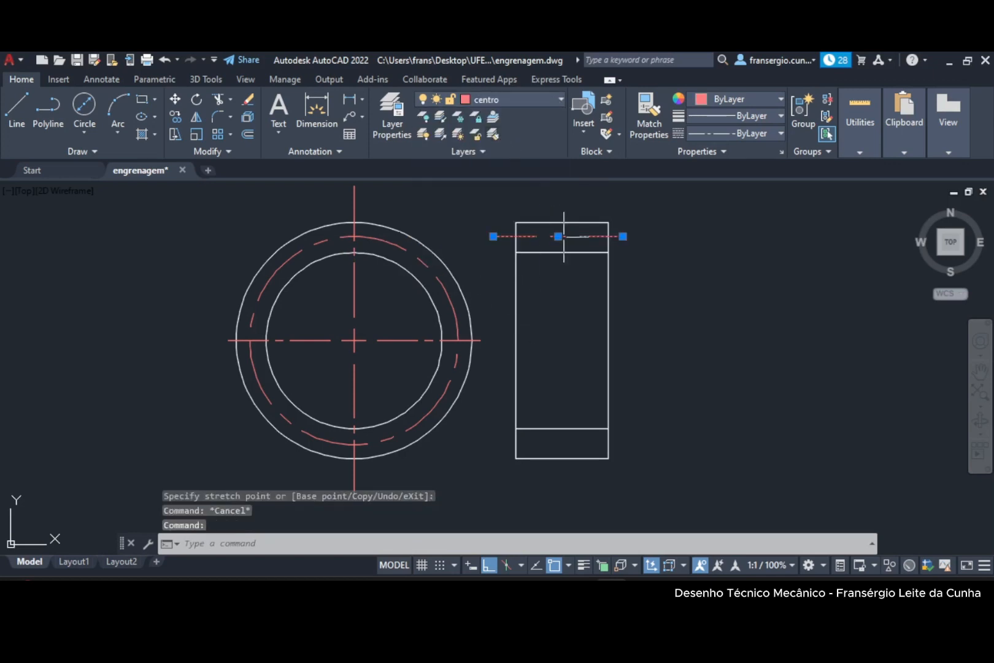
pyautogui.press('Escape')
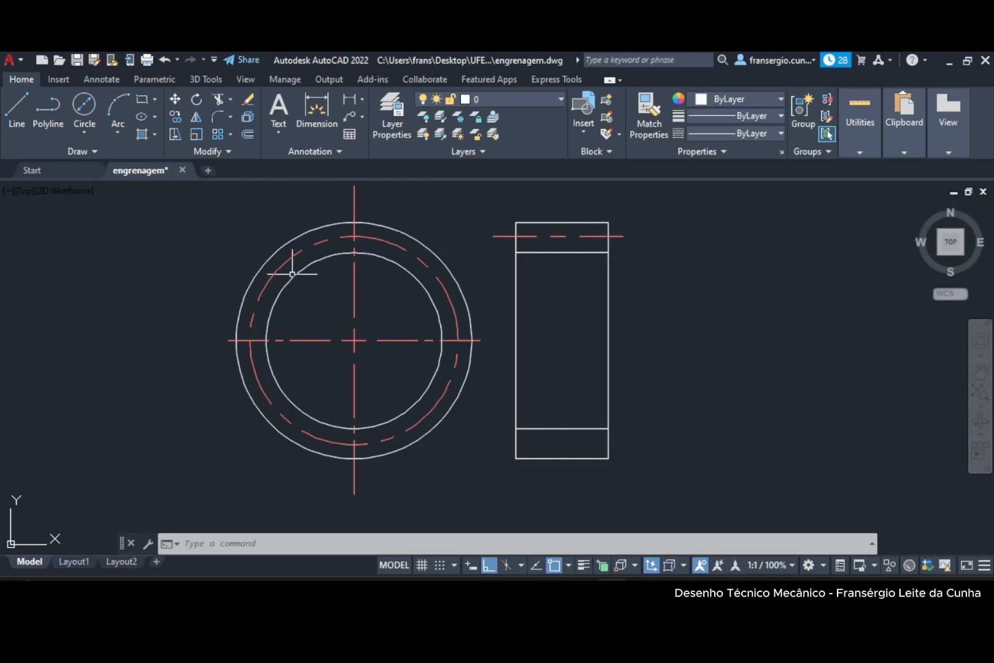
# Mirror the side view's upper pitch line about the gear's horizontal centre line, keeping the source line.
pyautogui.click(195, 117)
pyautogui.click(619, 237)
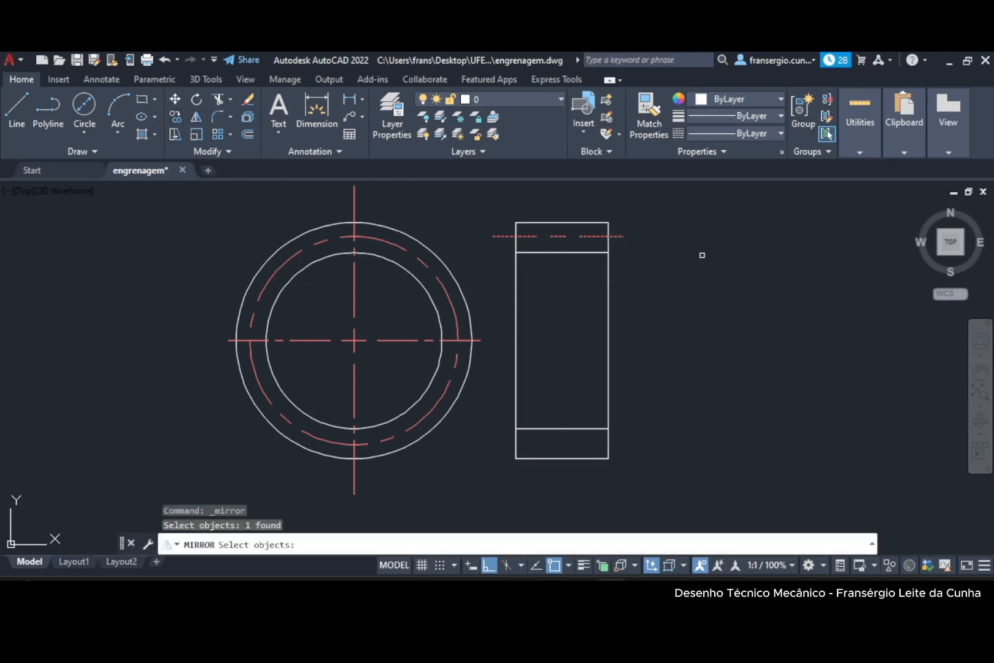
pyautogui.press('Return')
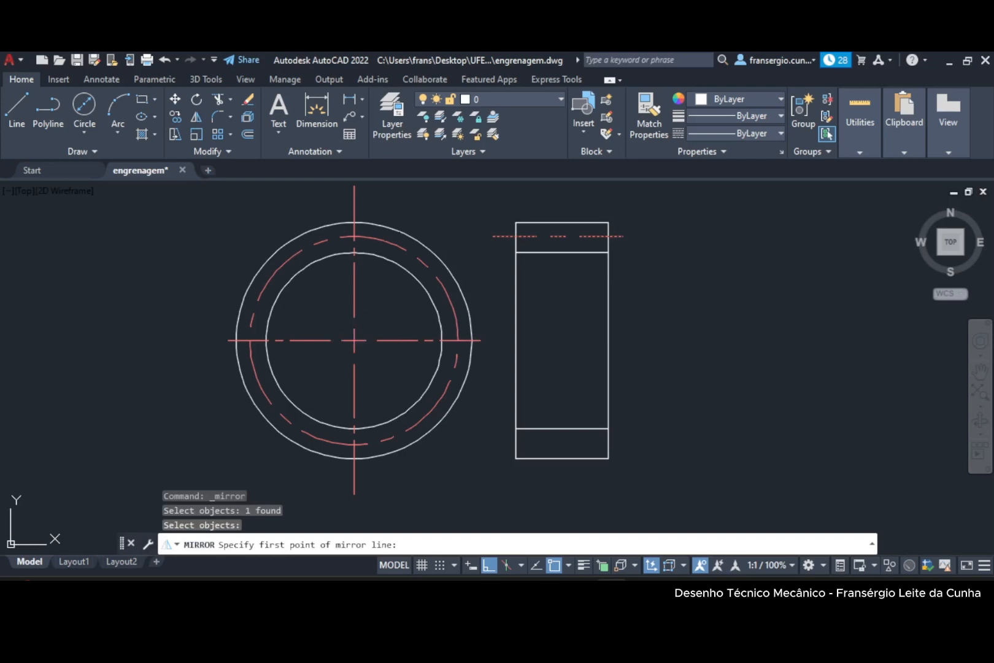
pyautogui.click(354, 340)
pyautogui.click(758, 381)
pyautogui.rightClick(759, 382)
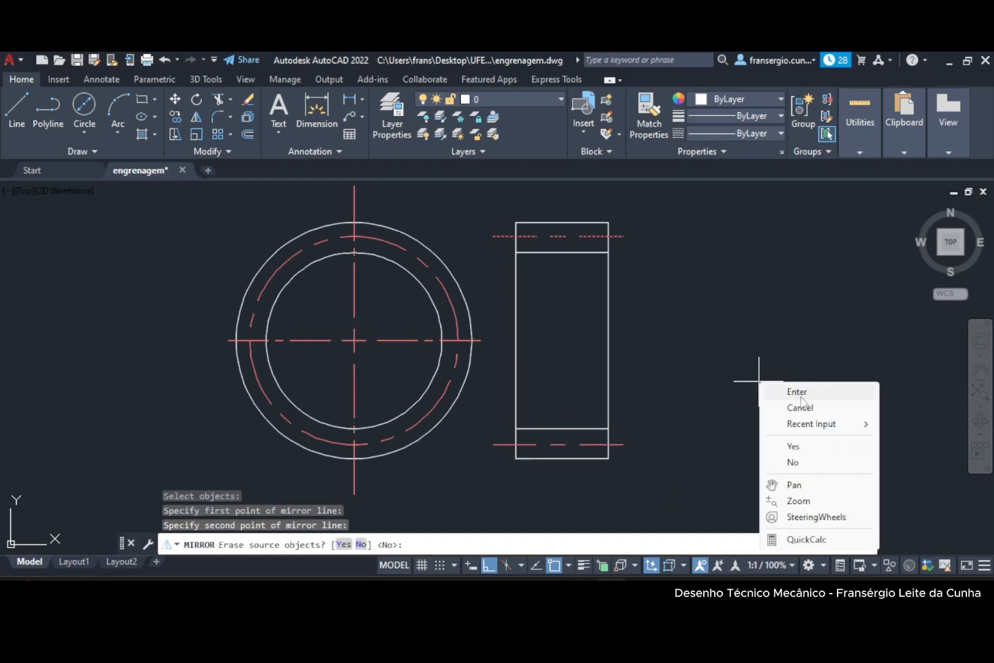
pyautogui.click(798, 394)
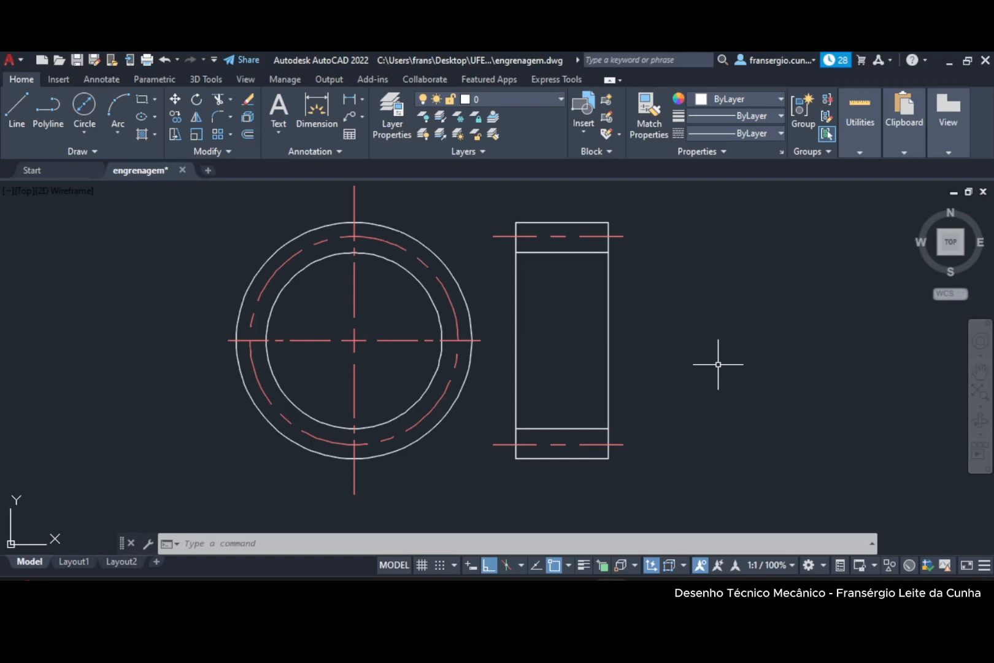
# Draw a circle of radius 15 at the centre of the gear's front view.
pyautogui.click(84, 132)
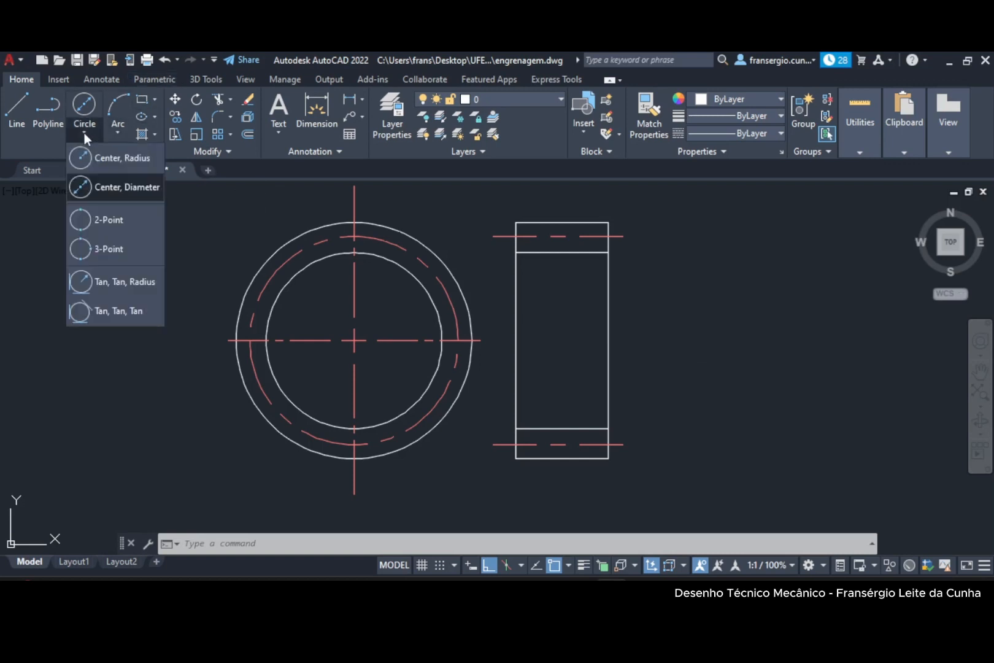
pyautogui.click(91, 160)
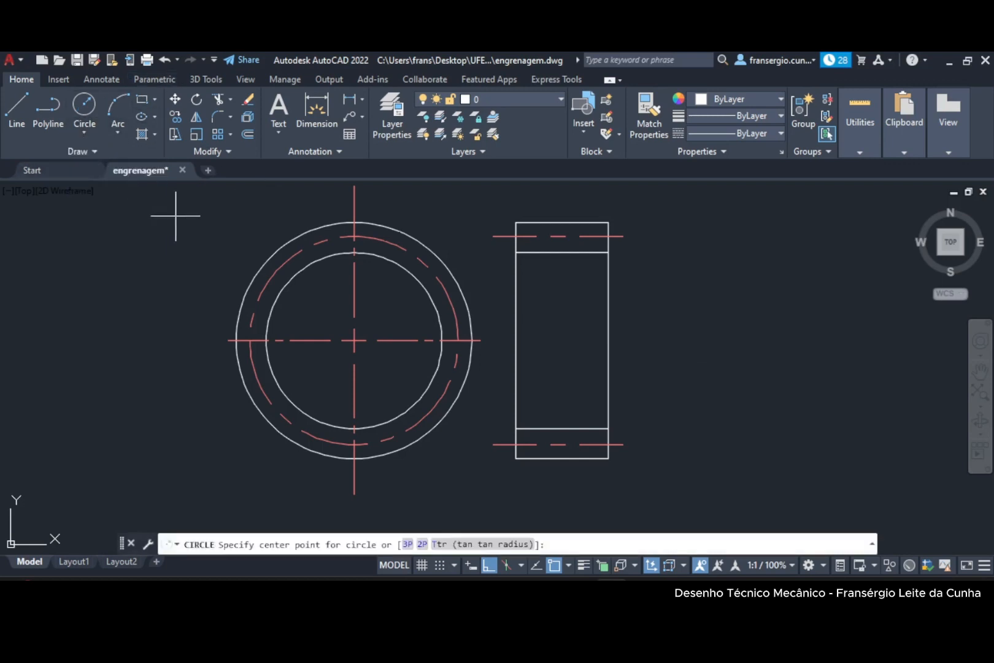
pyautogui.click(354, 340)
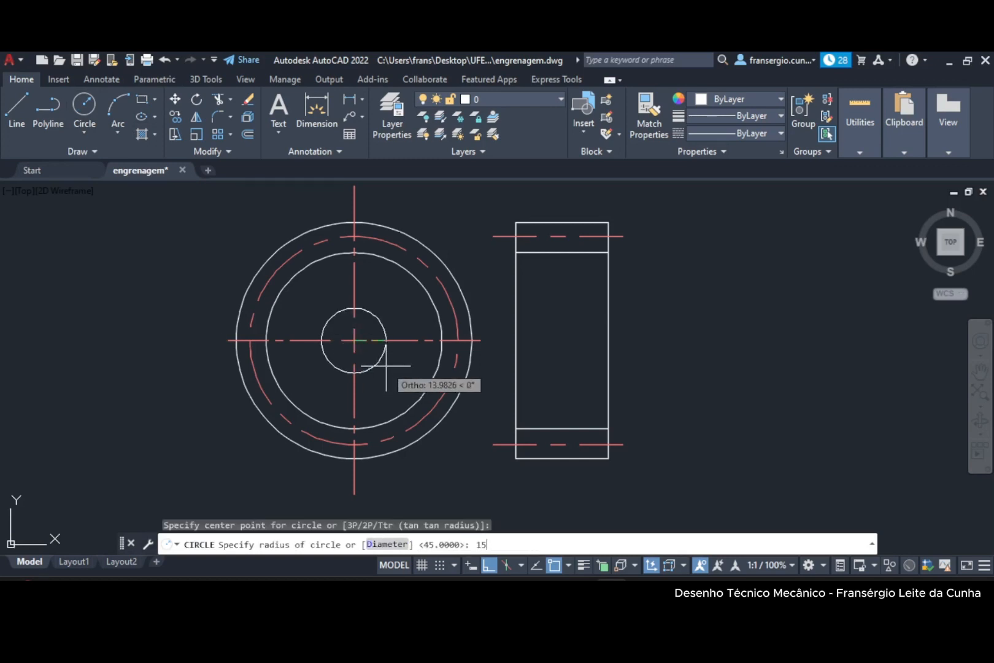
pyautogui.write('15')
pyautogui.press('Return')
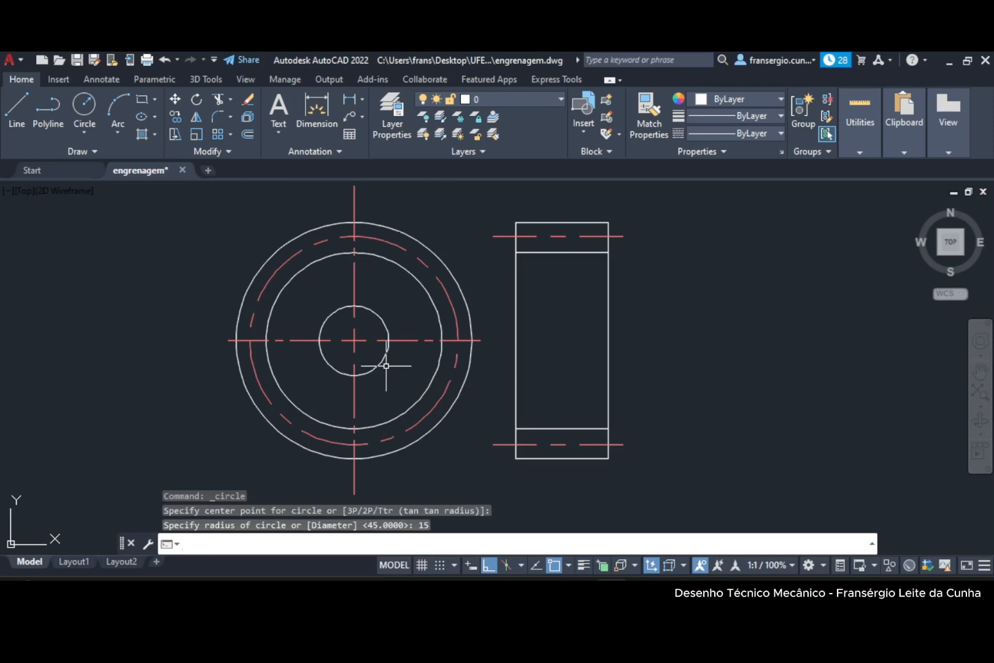
# Draw two horizontal lines from the bore circle's uppermost and lowermost points across and past the side view.
pyautogui.click(17, 111)
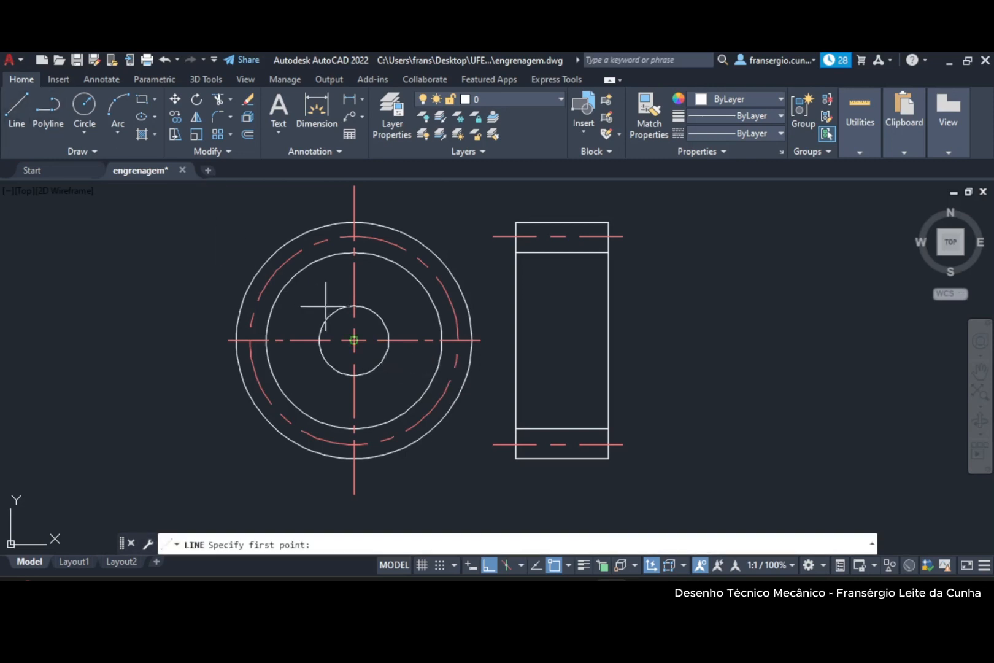
pyautogui.click(354, 305)
pyautogui.click(673, 360)
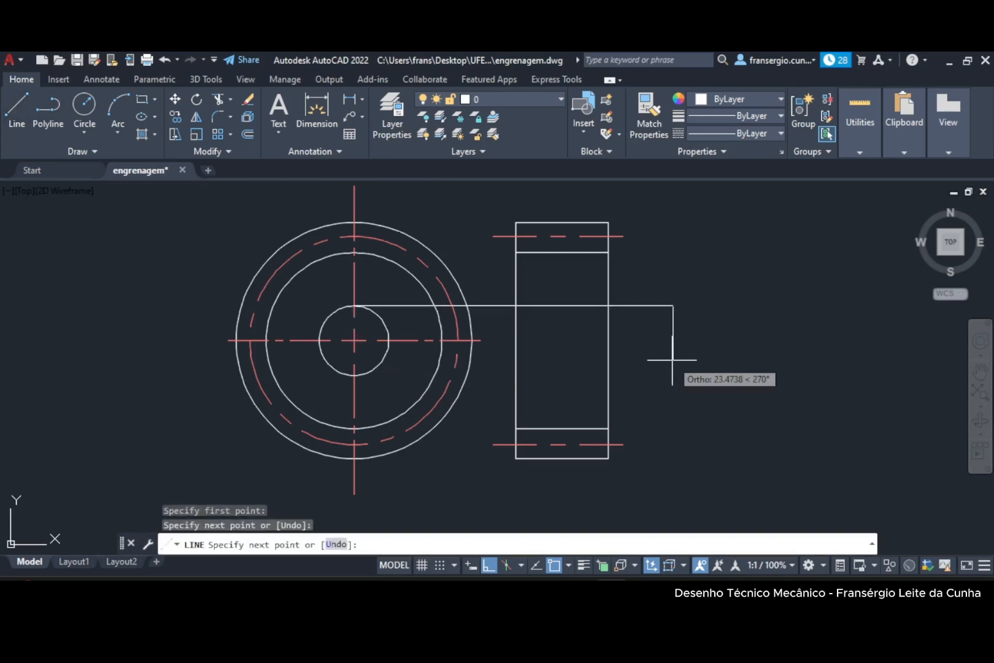
pyautogui.press('Escape')
pyautogui.click(17, 111)
pyautogui.click(354, 375)
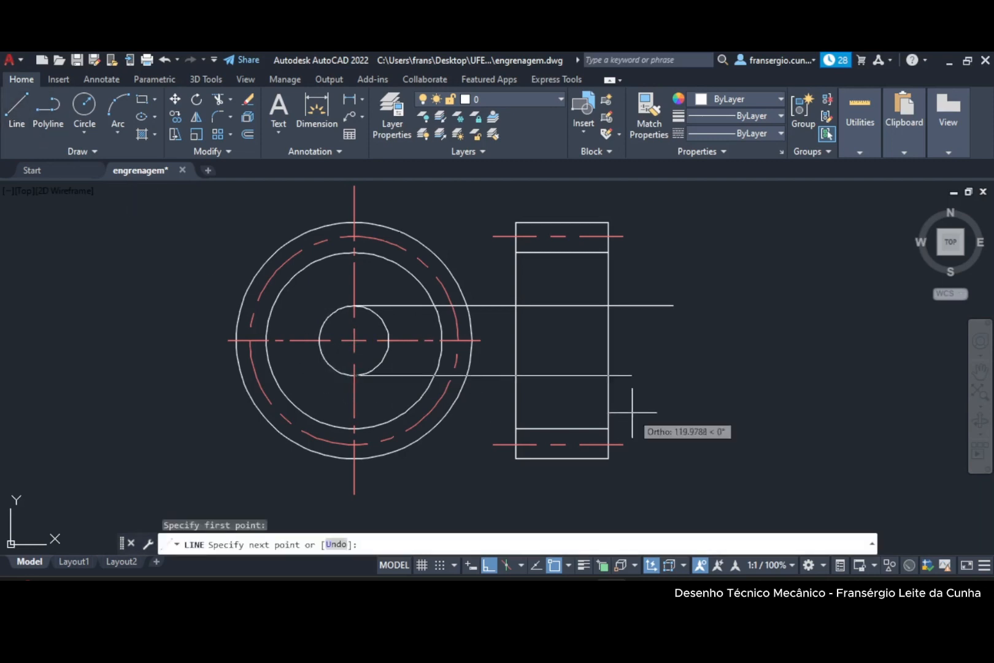
pyautogui.click(657, 409)
pyautogui.press('Escape')
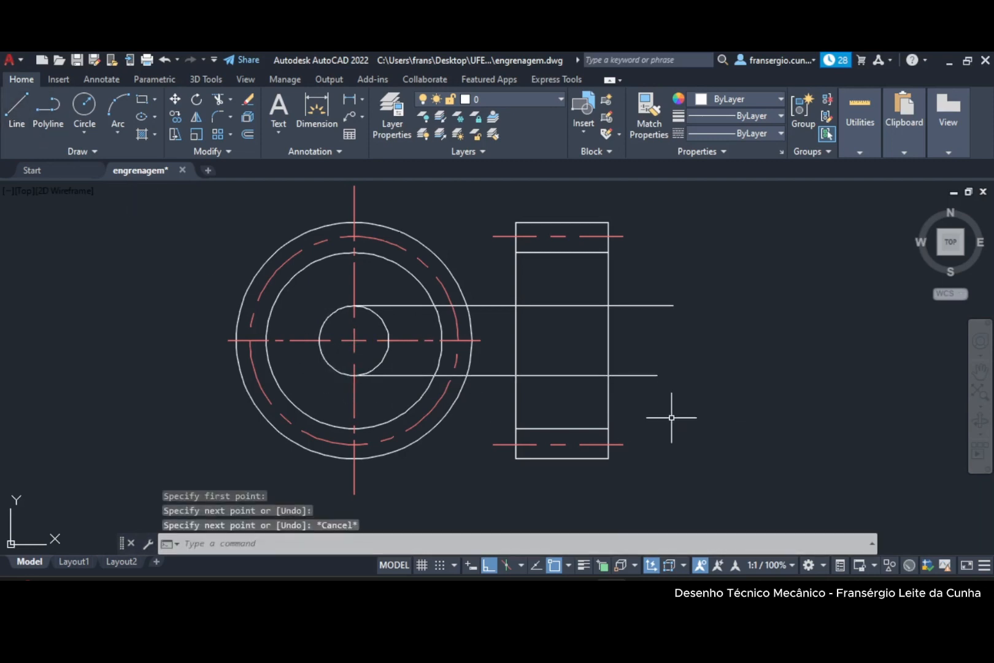
# Trim both bore projection lines beyond the side view's far edge and in the gap between the two views.
pyautogui.click(218, 99)
pyautogui.click(641, 279)
pyautogui.click(638, 410)
pyautogui.press('Return')
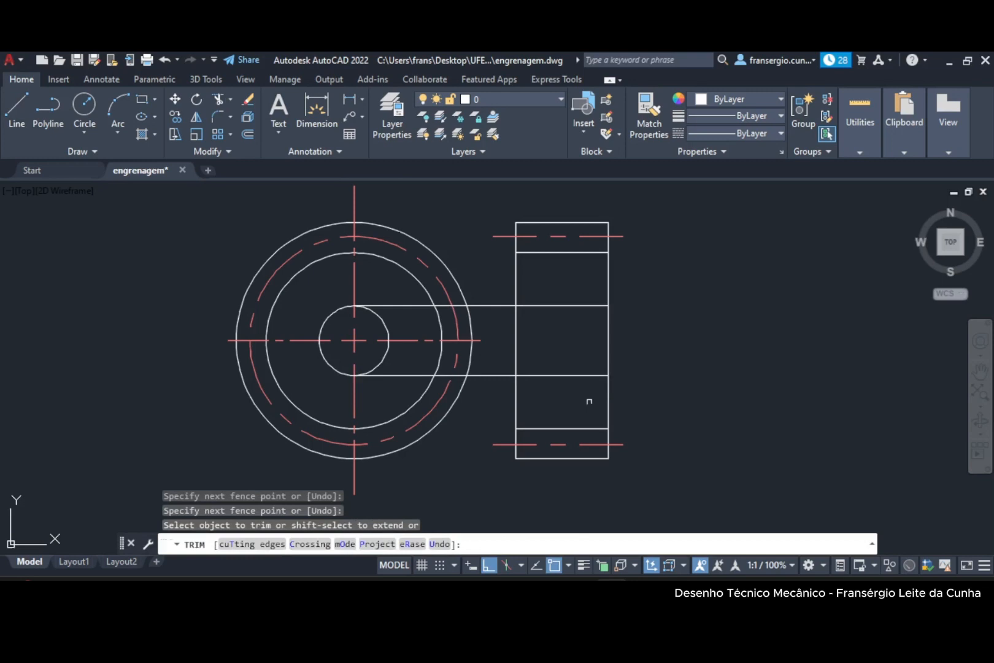
pyautogui.click(487, 281)
pyautogui.click(491, 387)
pyautogui.press('Return')
pyautogui.rightClick(406, 375)
pyautogui.click(441, 158)
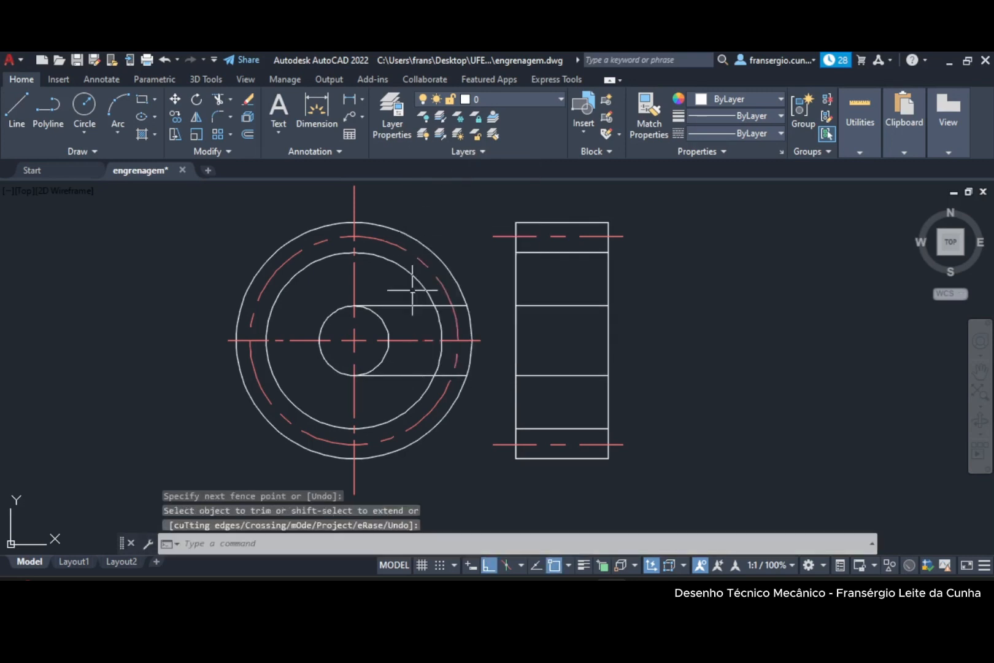
# Delete the two leftover projection line pieces inside the gear's front view.
pyautogui.click(410, 305)
pyautogui.click(410, 375)
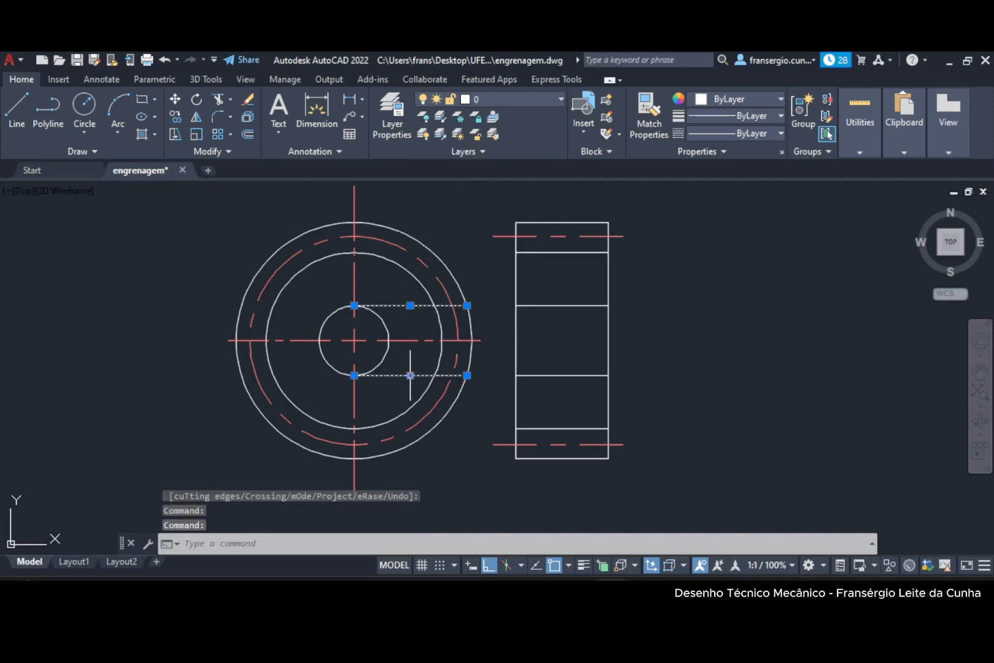
pyautogui.press('Delete')
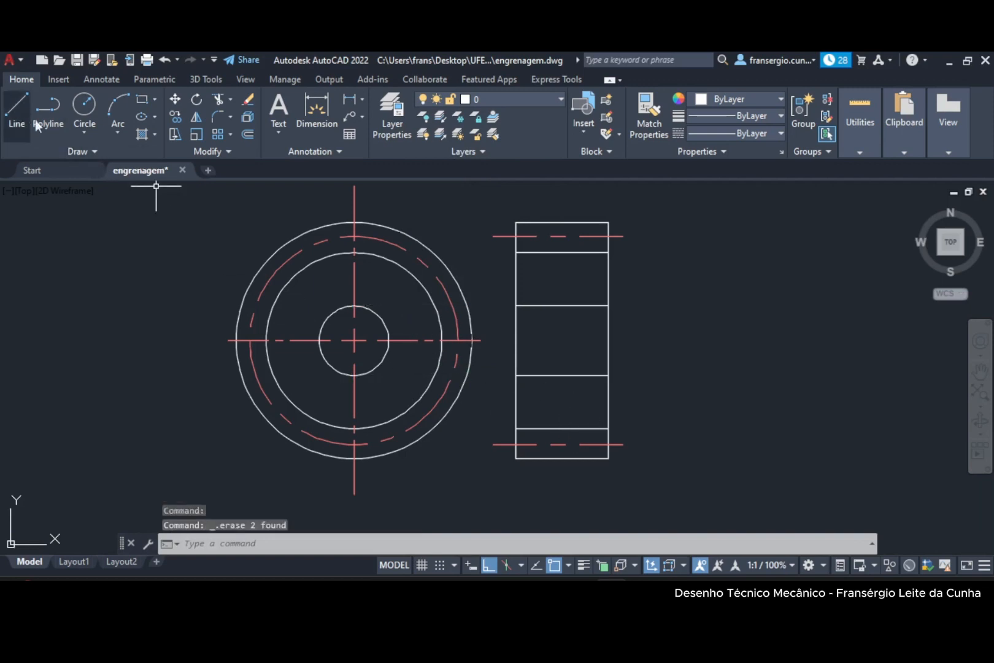
# Stretch the front view's horizontal centre line through the side view to beyond its far edge.
pyautogui.click(480, 342)
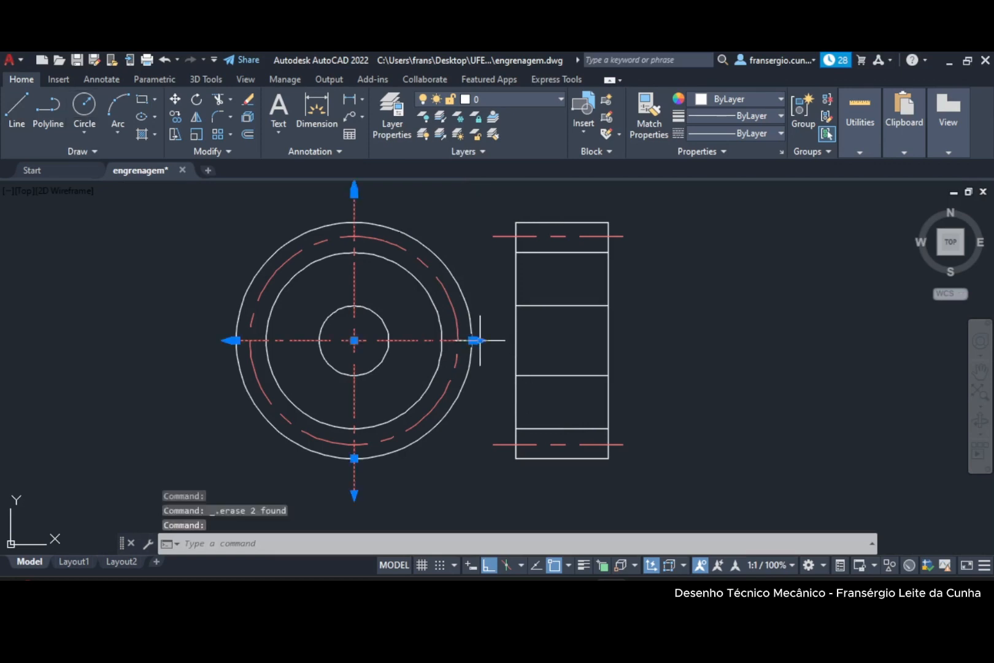
pyautogui.click(481, 340)
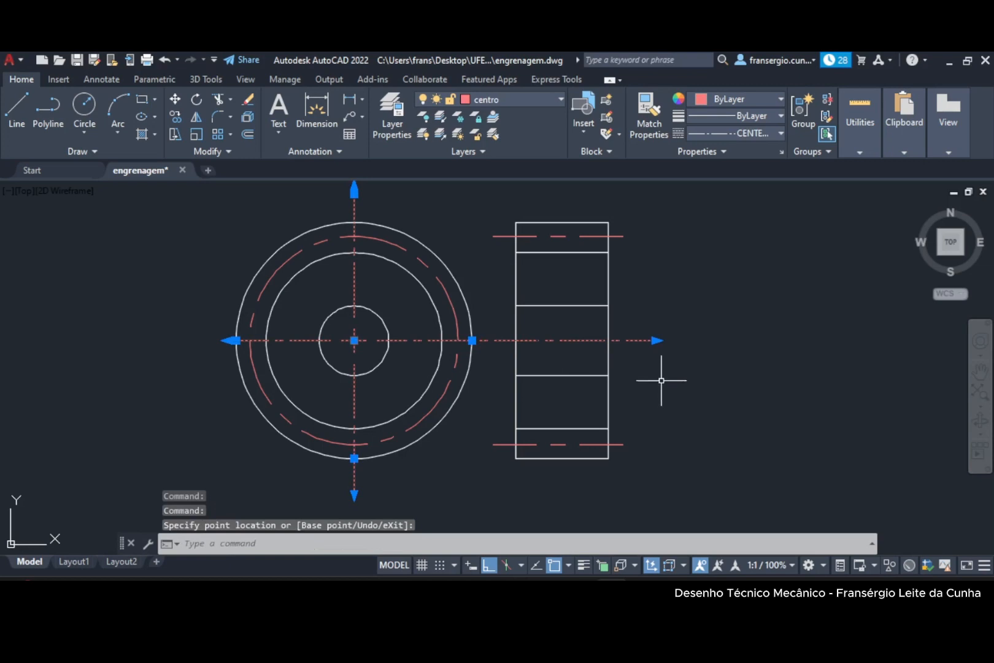
pyautogui.press('Escape')
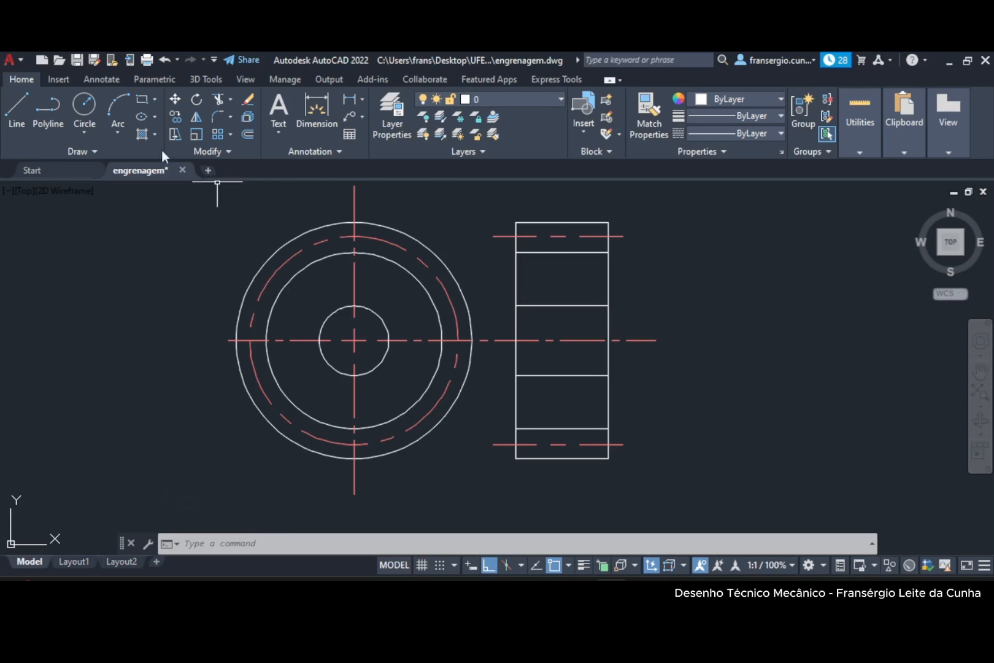
# Draw a horizontal line along the centre axis across the full width of the side view.
pyautogui.click(18, 111)
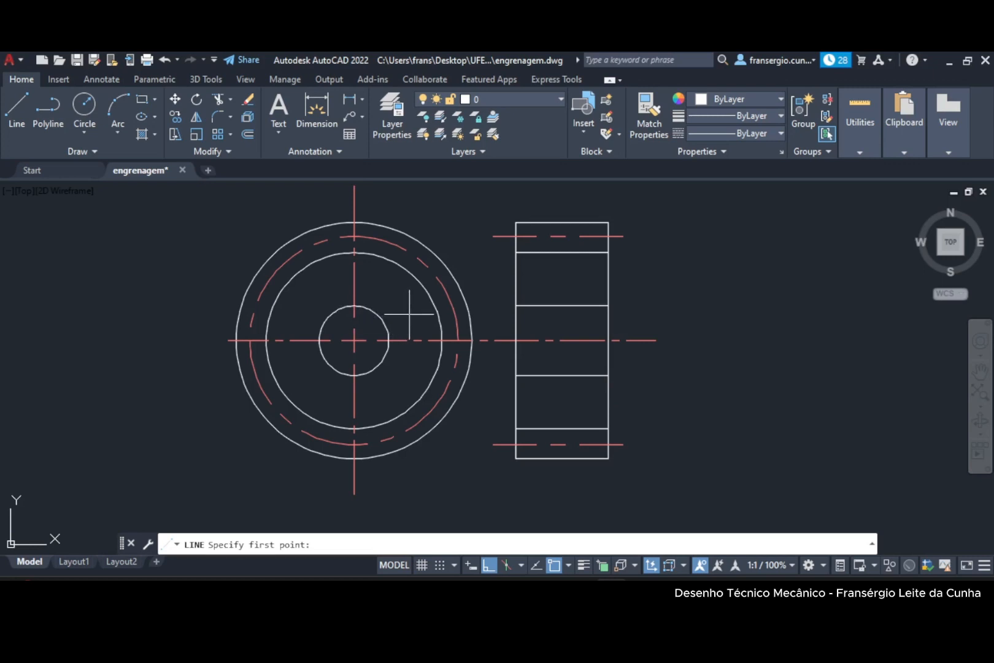
pyautogui.click(16, 114)
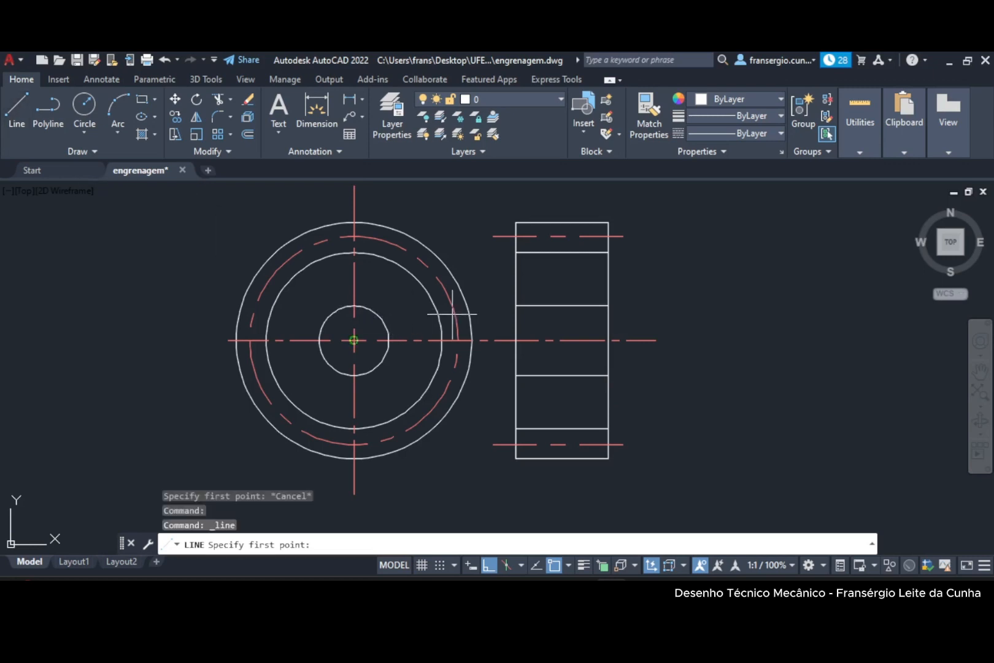
pyautogui.click(516, 340)
pyautogui.press('Escape')
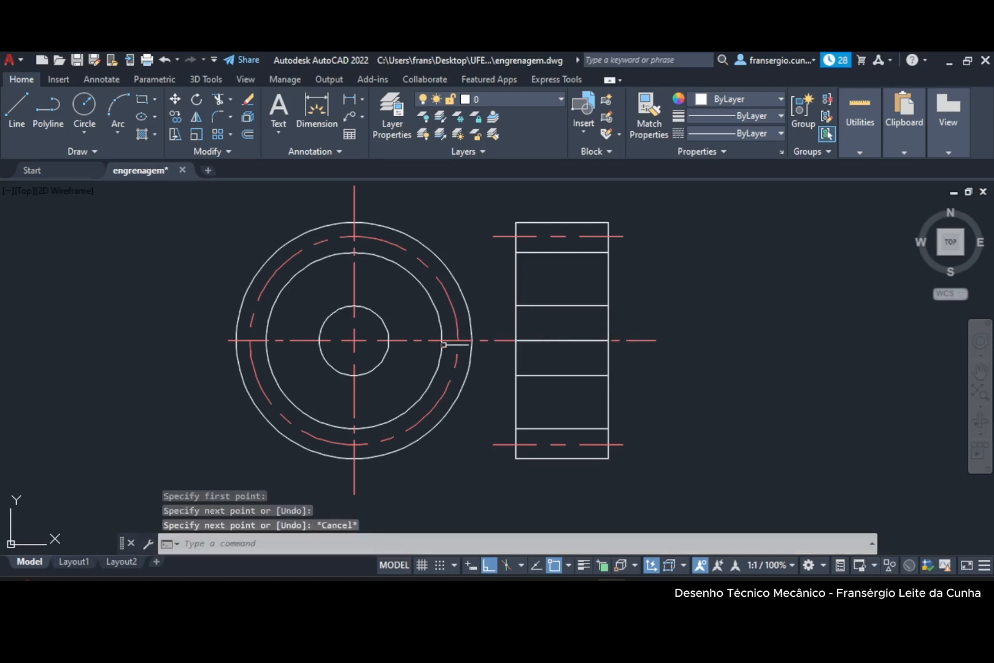
# Offset the side view's solid middle line 17 upward and delete the source line.
pyautogui.click(247, 134)
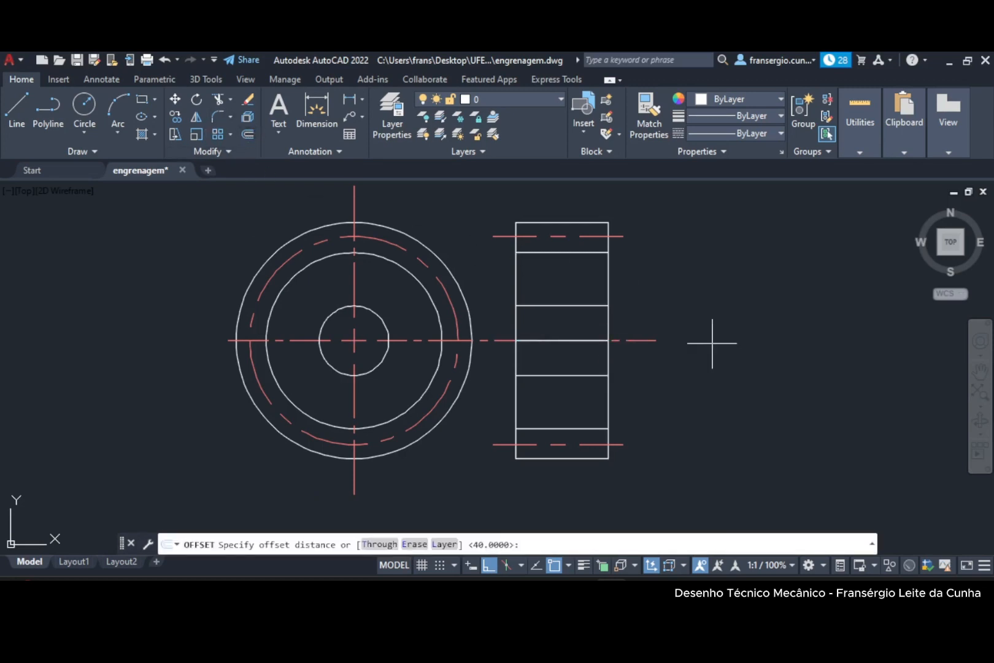
pyautogui.write('17')
pyautogui.press('Return')
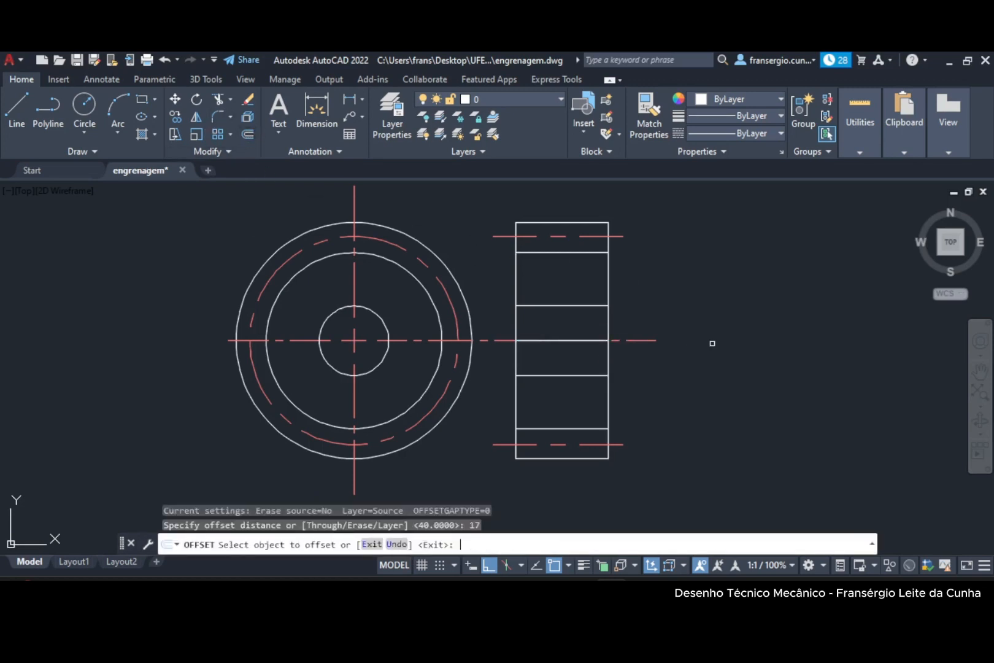
pyautogui.click(557, 341)
pyautogui.click(560, 291)
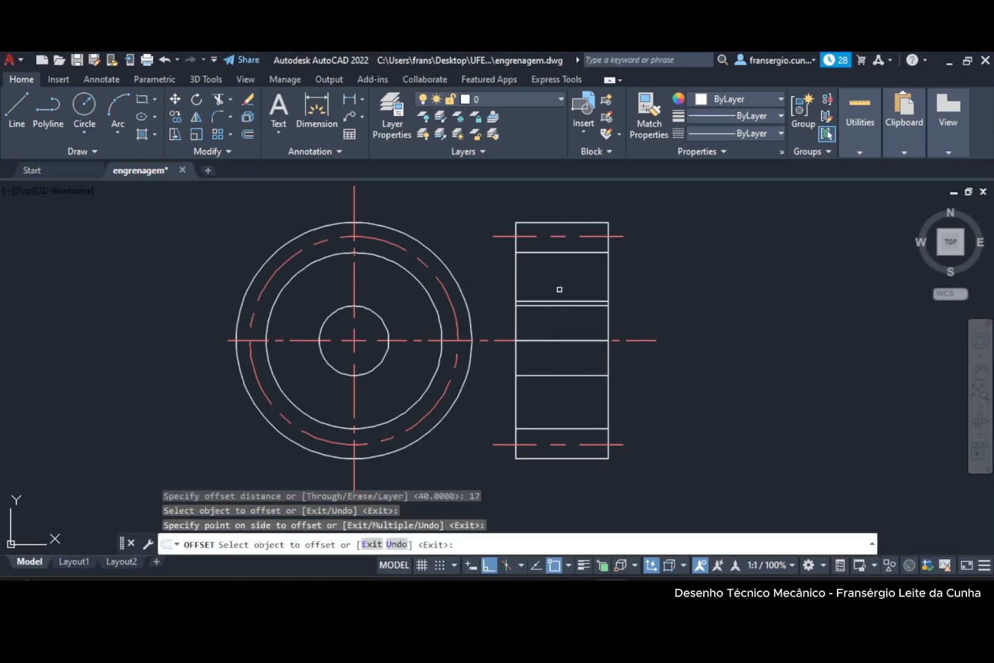
pyautogui.press('Escape')
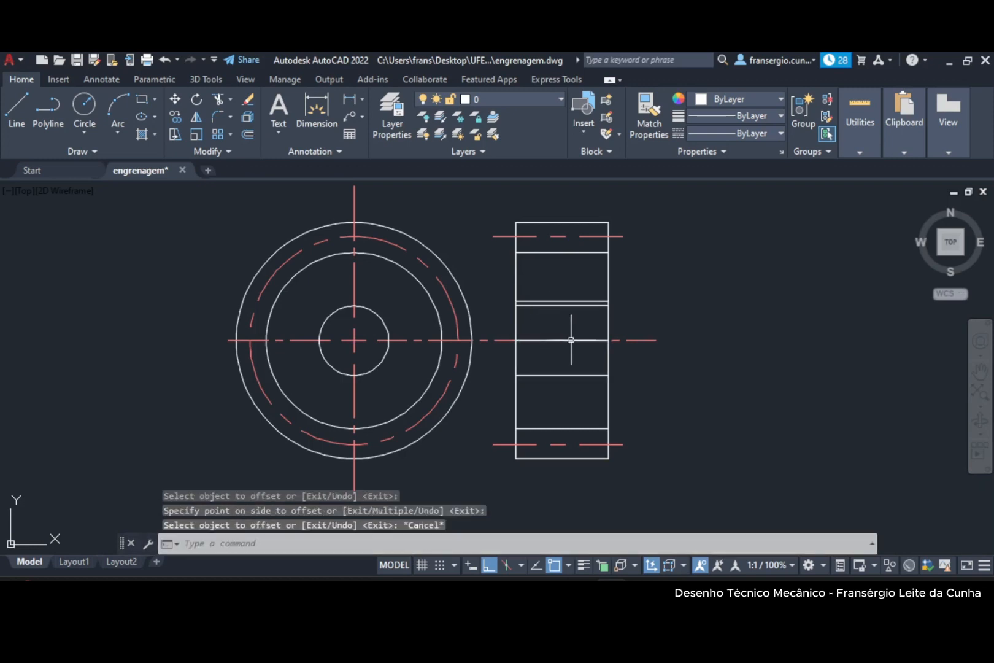
pyautogui.click(571, 339)
pyautogui.press('Delete')
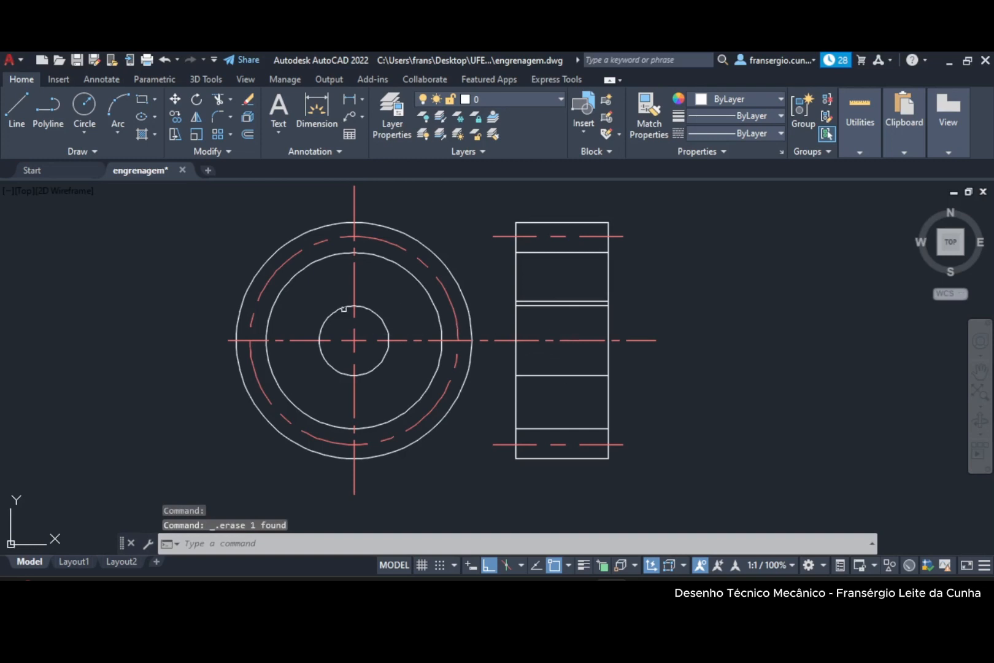
# Draw a horizontal line from the near end of the side view's offset line to just past the bore in the front view.
pyautogui.click(17, 112)
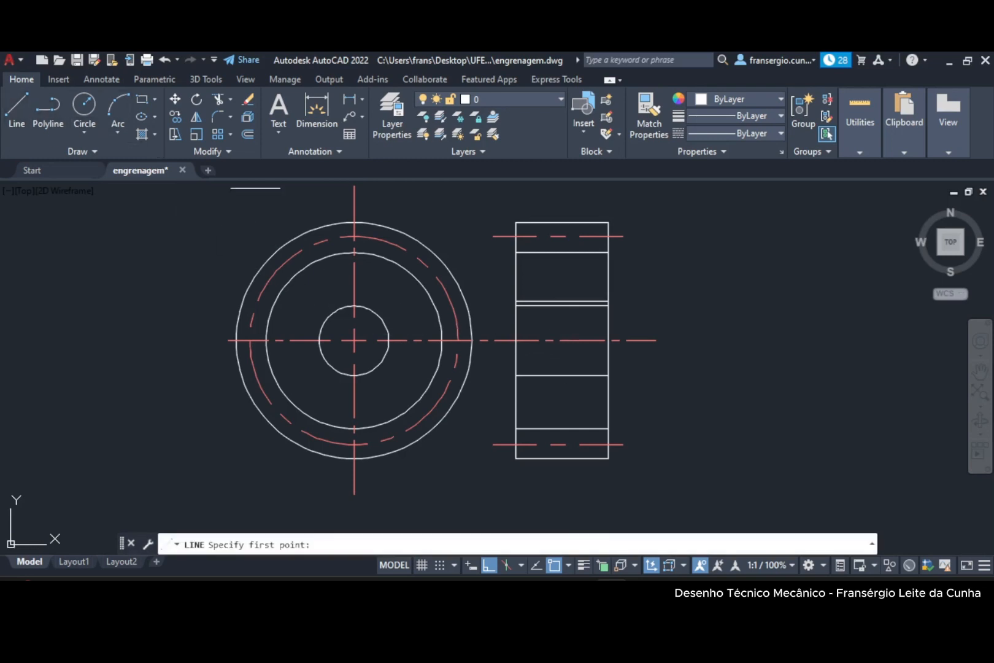
pyautogui.click(515, 301)
pyautogui.click(321, 301)
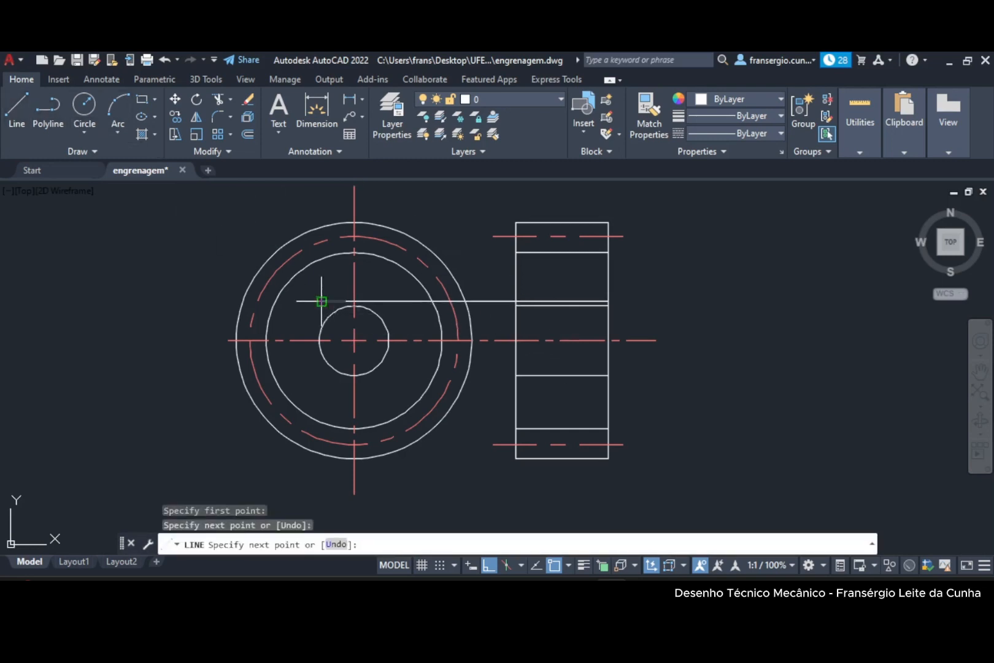
pyautogui.press('Escape')
# Draw a short vertical line on the centre line from the keyway projection line down to the bore circle's uppermost point.
pyautogui.scroll(6, 331, 304)
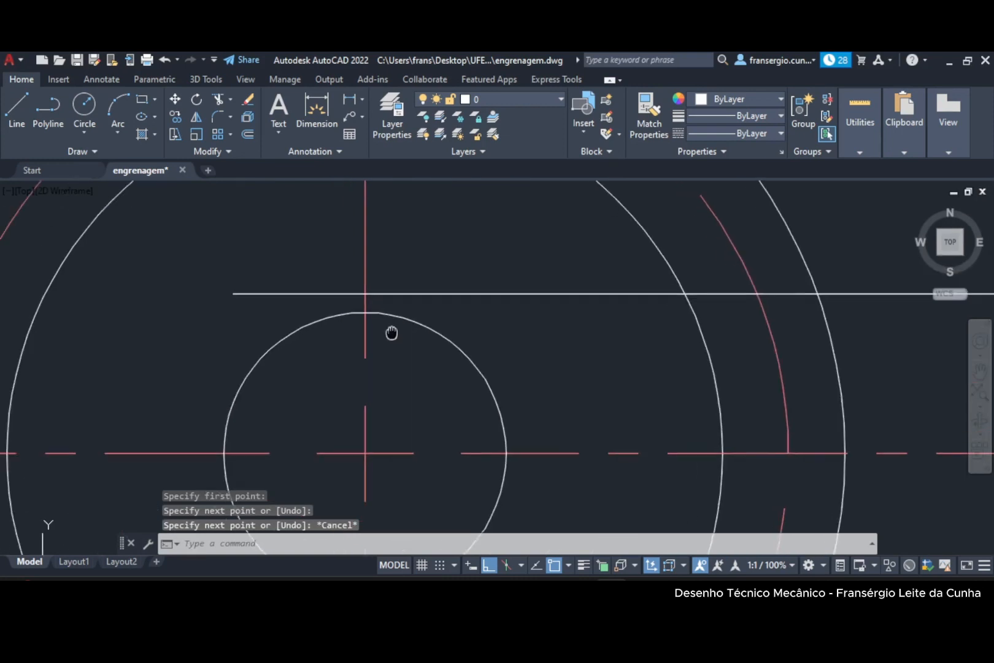
pyautogui.moveTo(391, 332); pyautogui.dragTo(401, 336, button='middle')
pyautogui.click(374, 296)
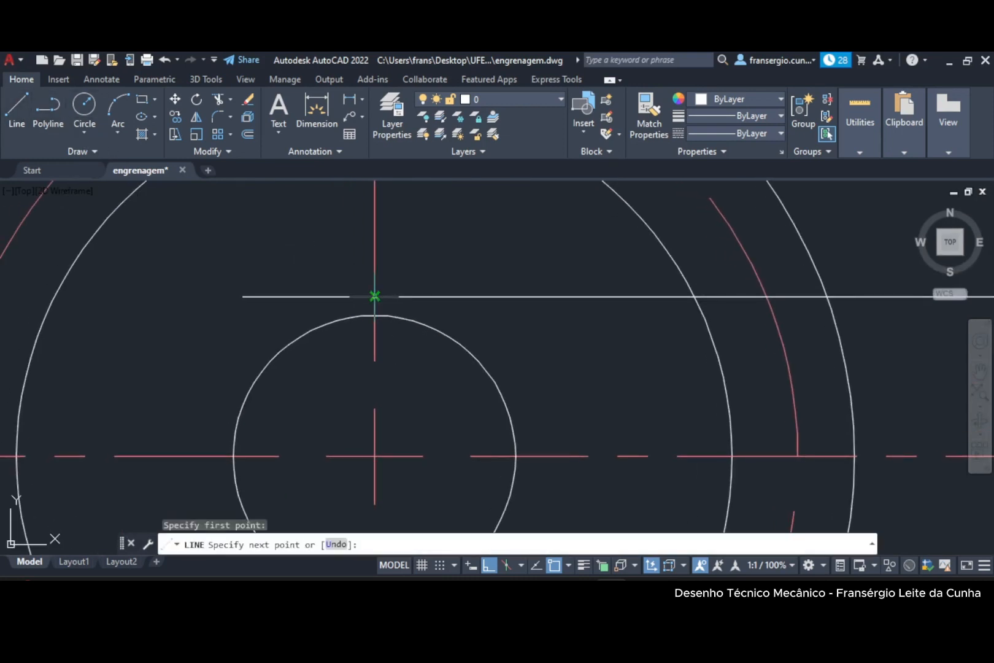
pyautogui.click(374, 316)
pyautogui.press('Escape')
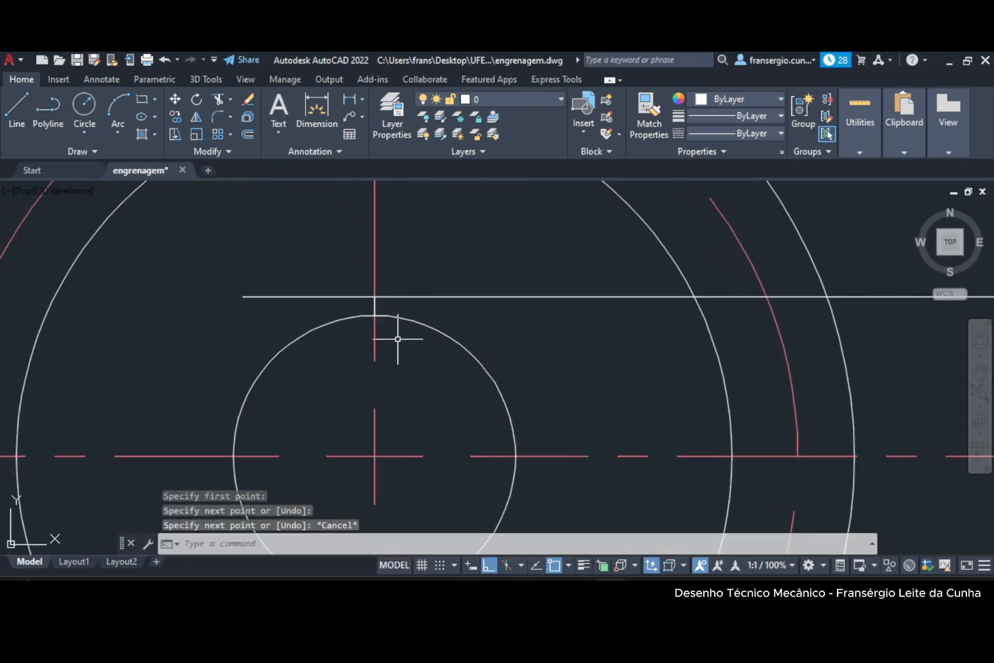
# Offset the short vertical line above the bore by 2 to each side to form the keyway's sides.
pyautogui.click(249, 134)
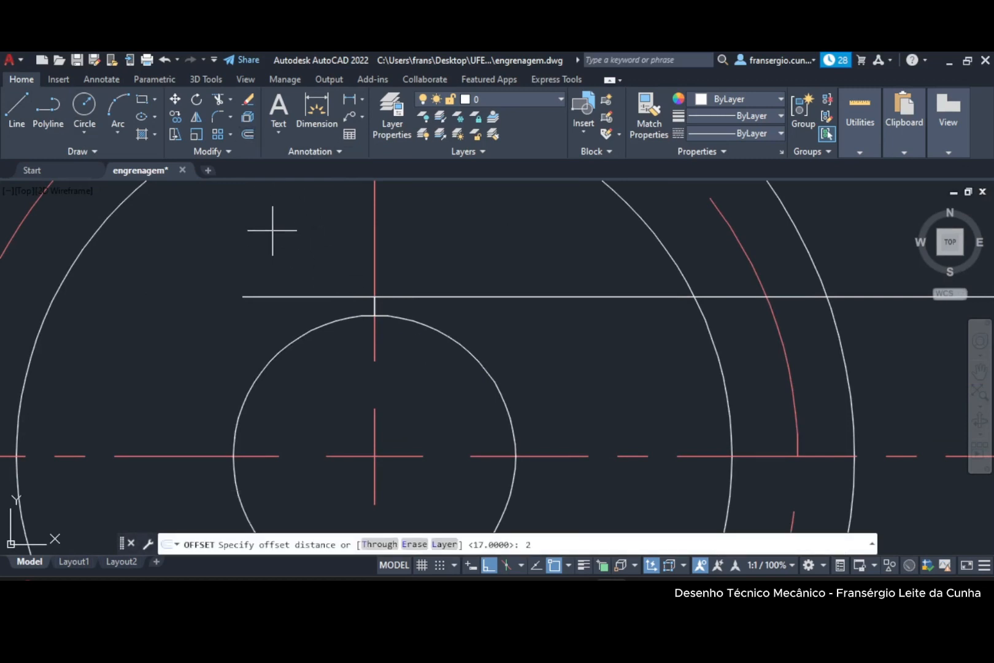
pyautogui.press('Return')
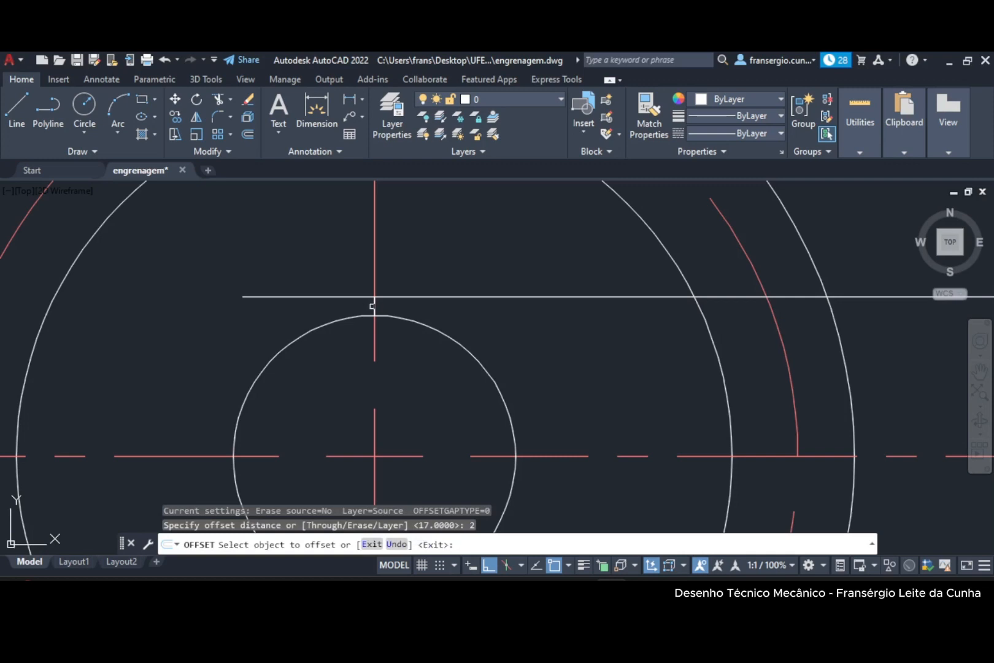
pyautogui.click(373, 305)
pyautogui.click(439, 310)
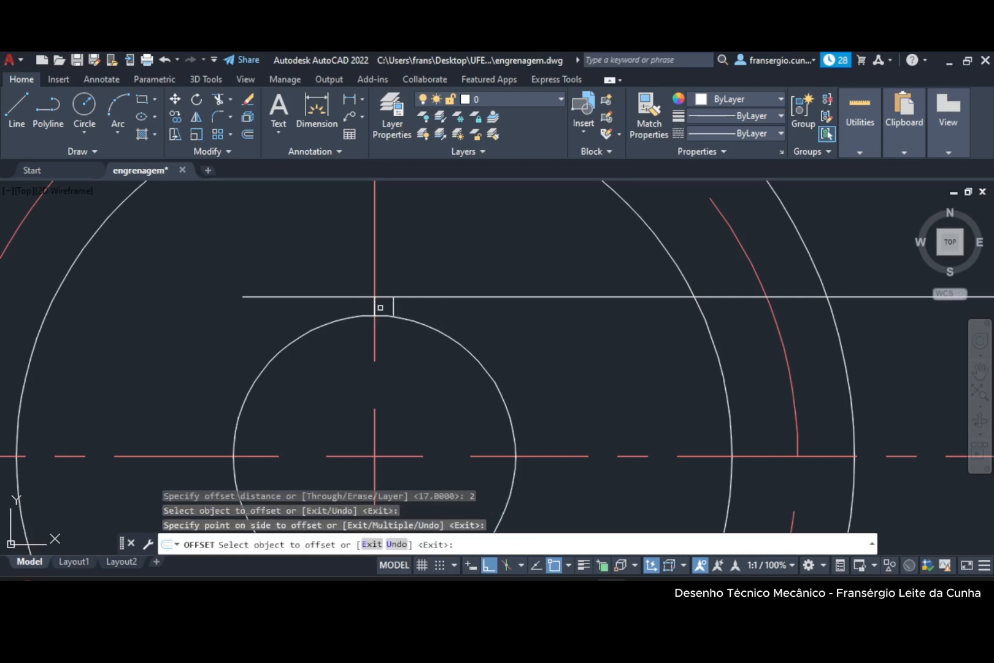
pyautogui.click(375, 307)
pyautogui.click(329, 307)
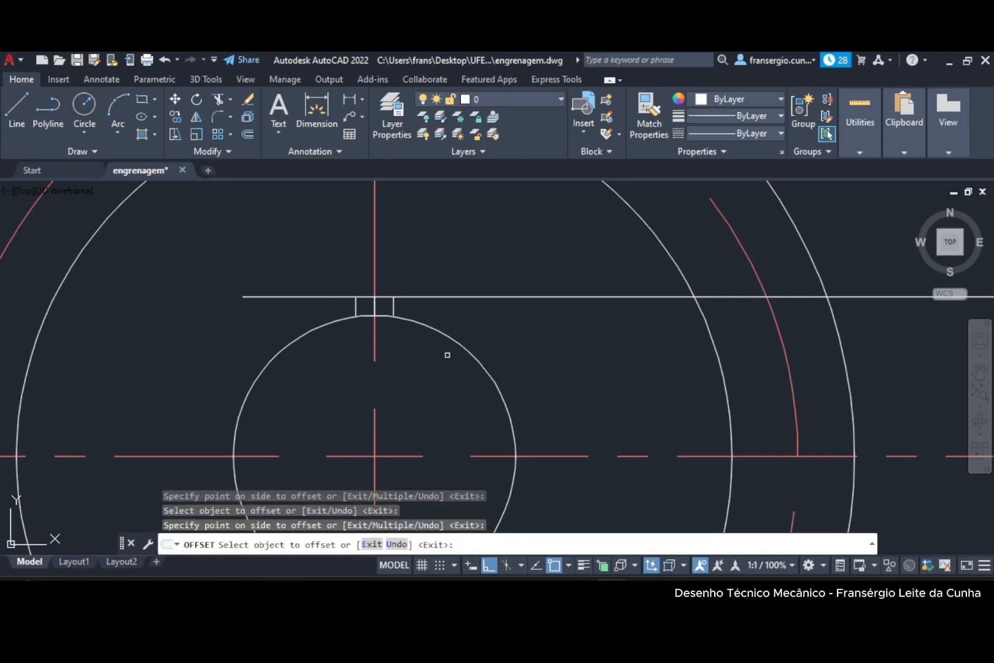
pyautogui.rightClick(461, 270)
pyautogui.click(500, 281)
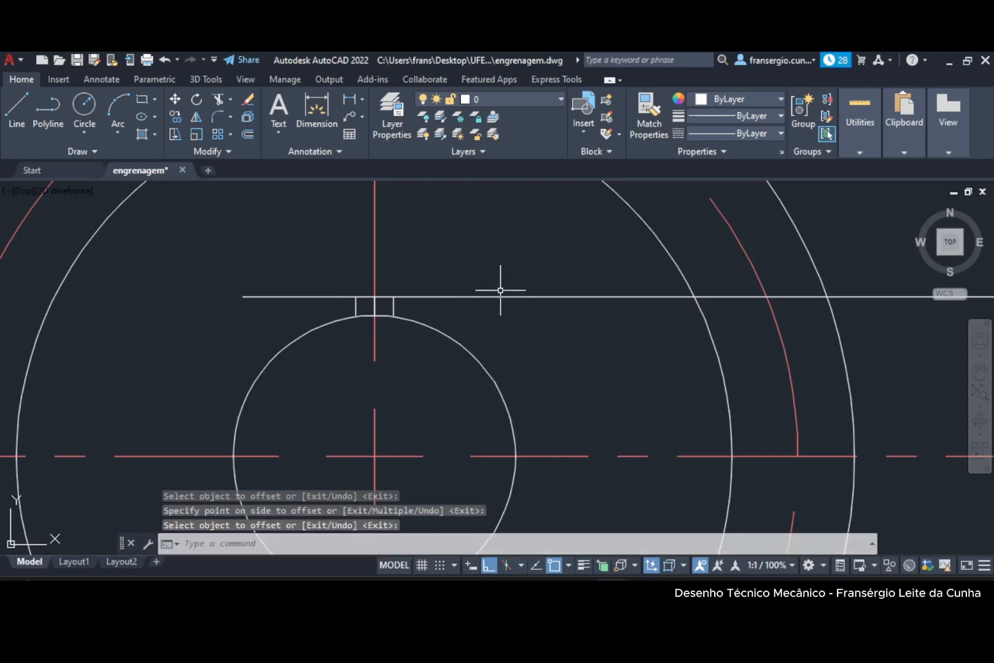
# Try to trim the projection line outside the keyway and the bore arc beneath it, and undo the trims.
pyautogui.click(219, 100)
pyautogui.click(435, 246)
pyautogui.click(544, 329)
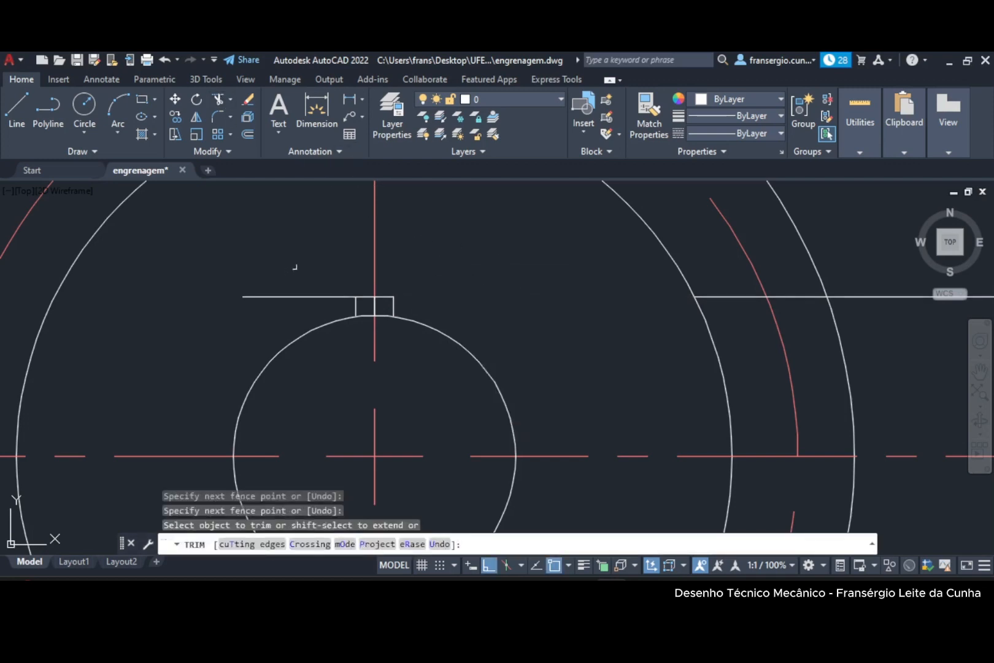
pyautogui.click(295, 268)
pyautogui.click(291, 307)
pyautogui.click(367, 308)
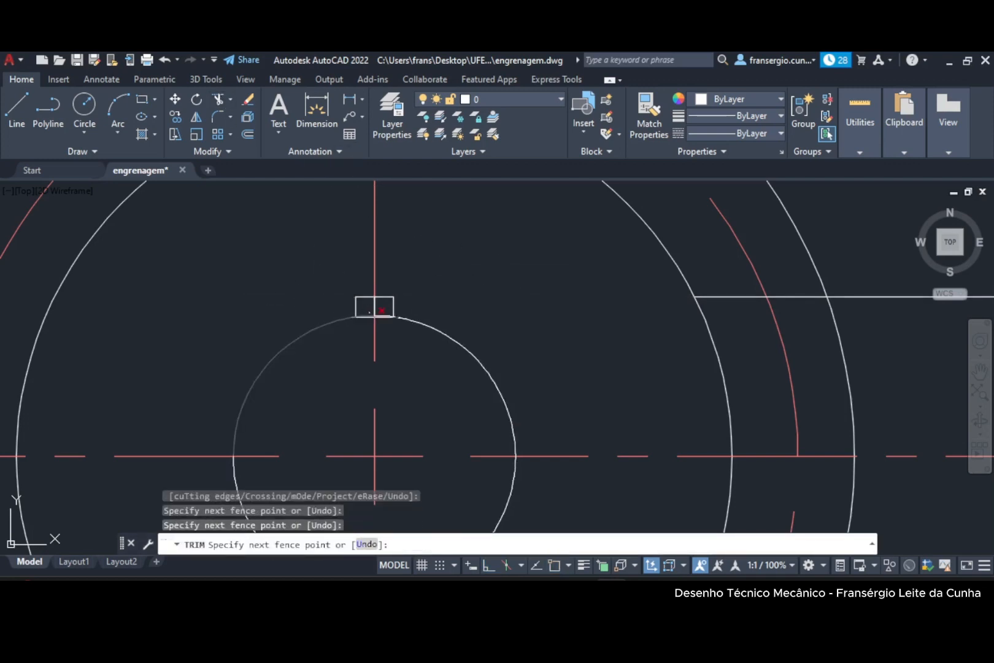
pyautogui.click(362, 325)
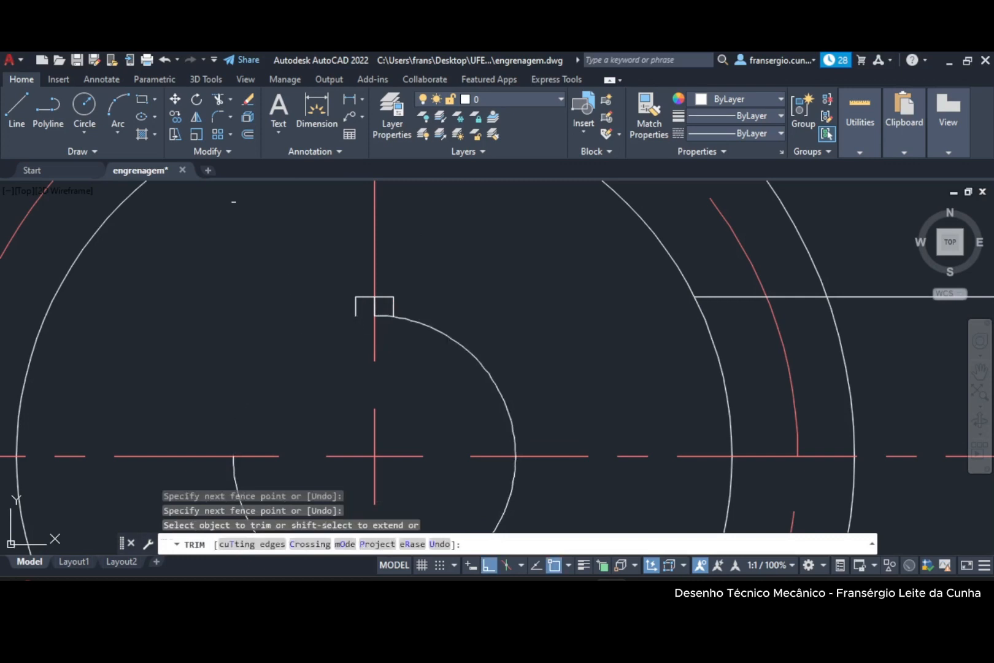
pyautogui.click(165, 61)
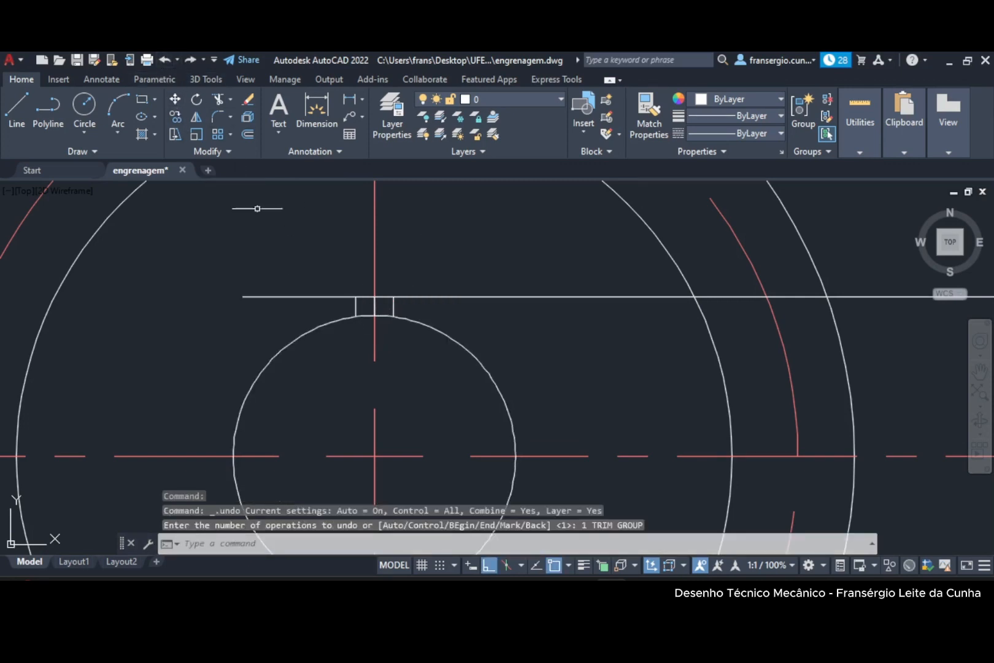
# Trim the horizontal projection line on both sides of the keyway, up to the root circle on the side view's side.
pyautogui.click(221, 100)
pyautogui.moveTo(310, 270); pyautogui.dragTo(268, 317)
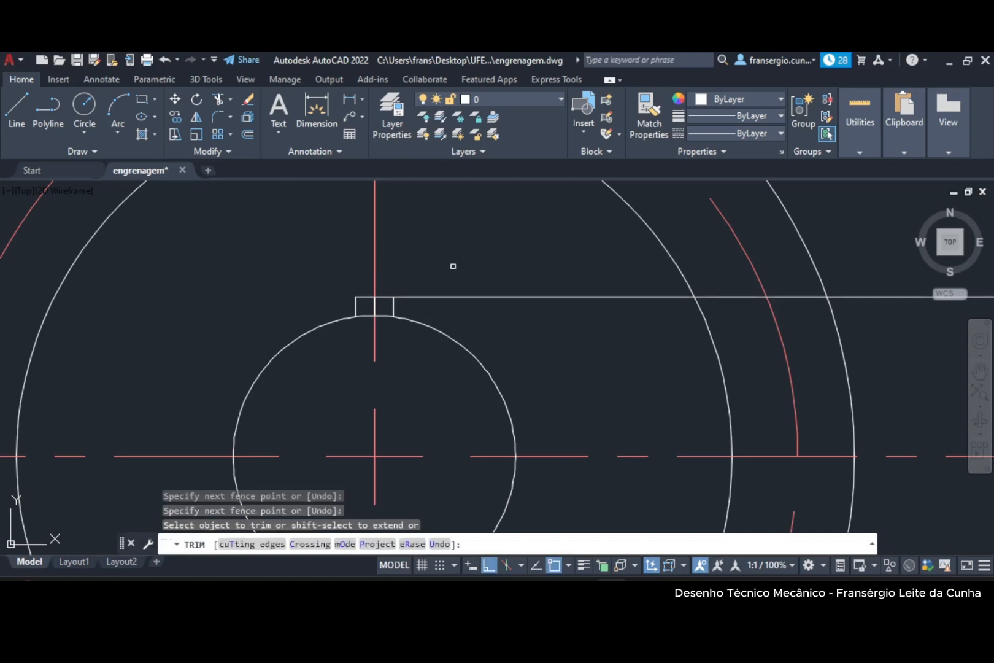
pyautogui.moveTo(453, 267); pyautogui.dragTo(471, 311)
pyautogui.rightClick(430, 278)
pyautogui.click(466, 288)
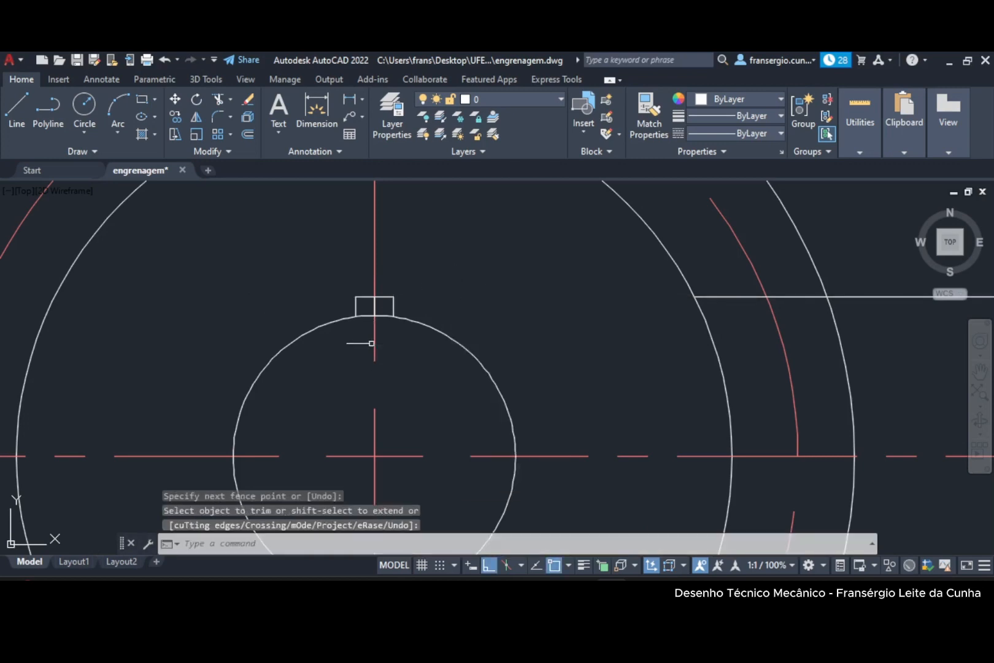
# Extend both vertical sides of the keyway down to the bore circle.
pyautogui.scroll(5, 353, 344)
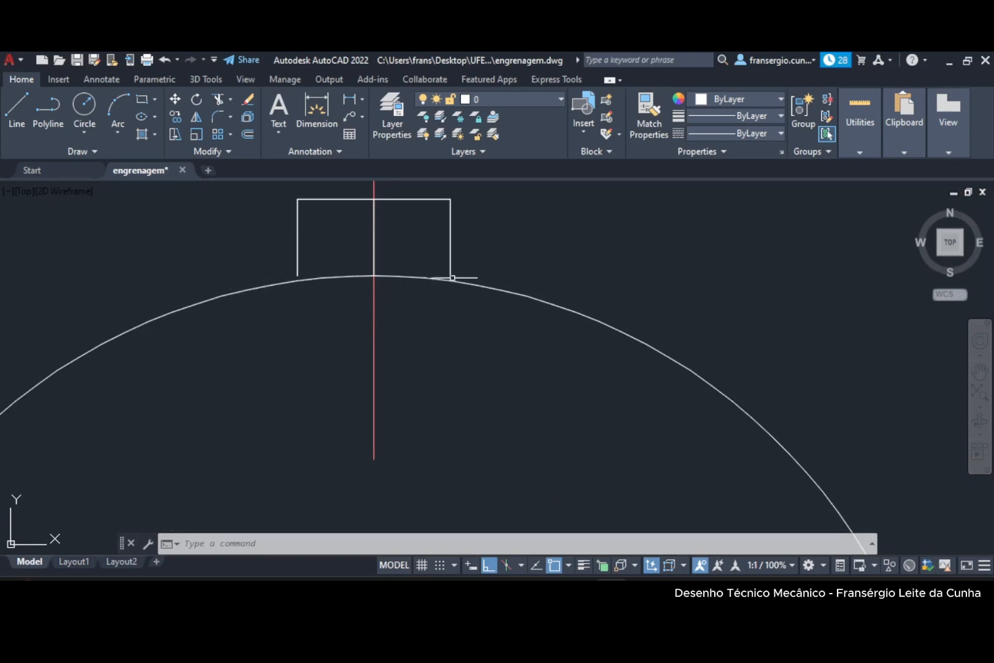
pyautogui.scroll(4, 454, 275)
pyautogui.moveTo(461, 281); pyautogui.dragTo(607, 361, button='middle')
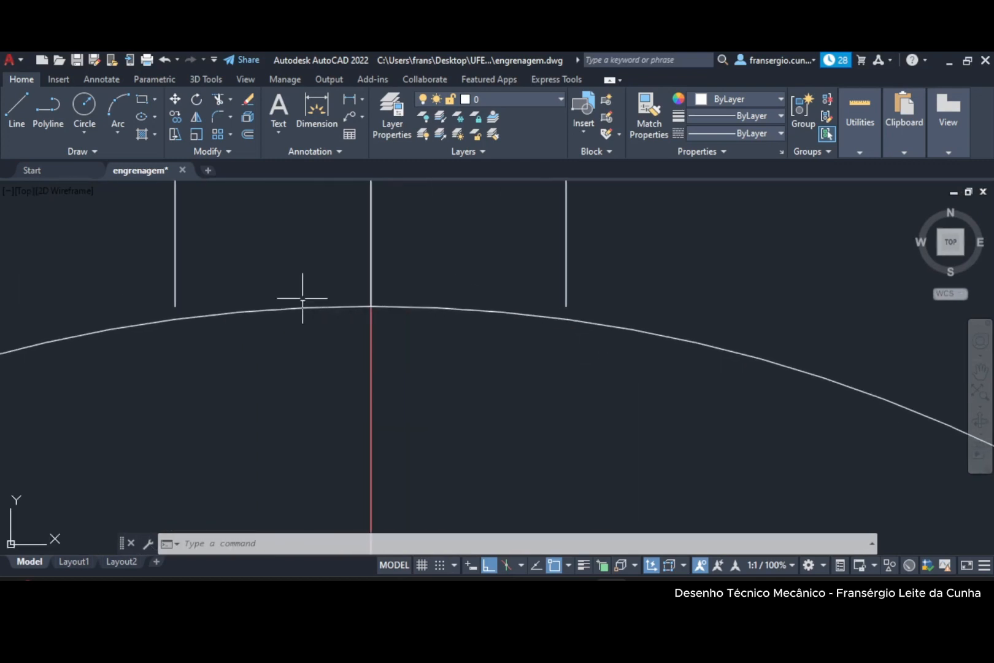
pyautogui.click(233, 99)
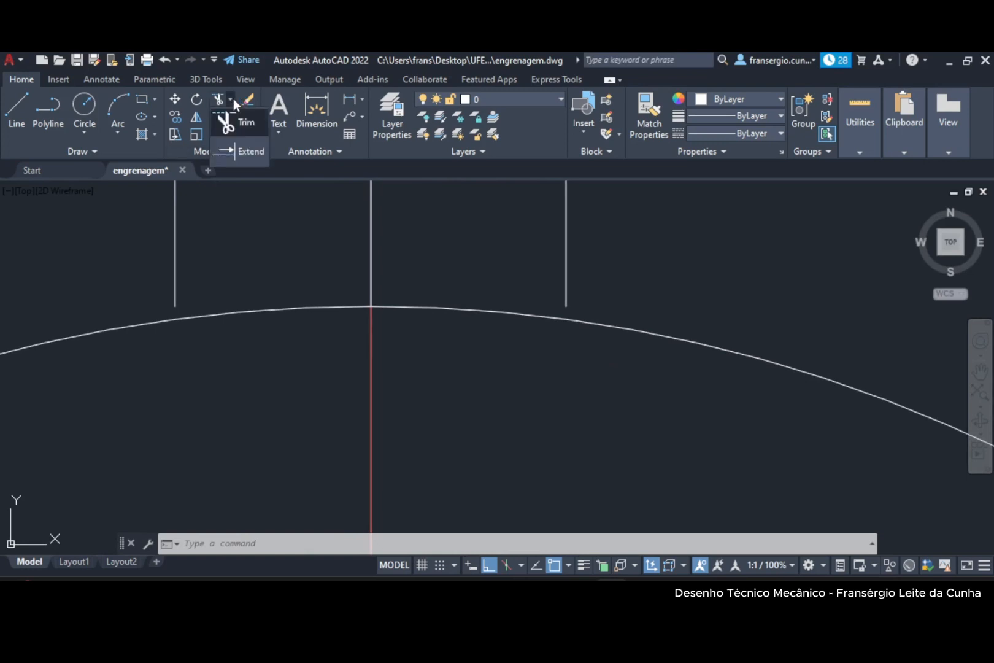
pyautogui.click(243, 149)
pyautogui.click(175, 297)
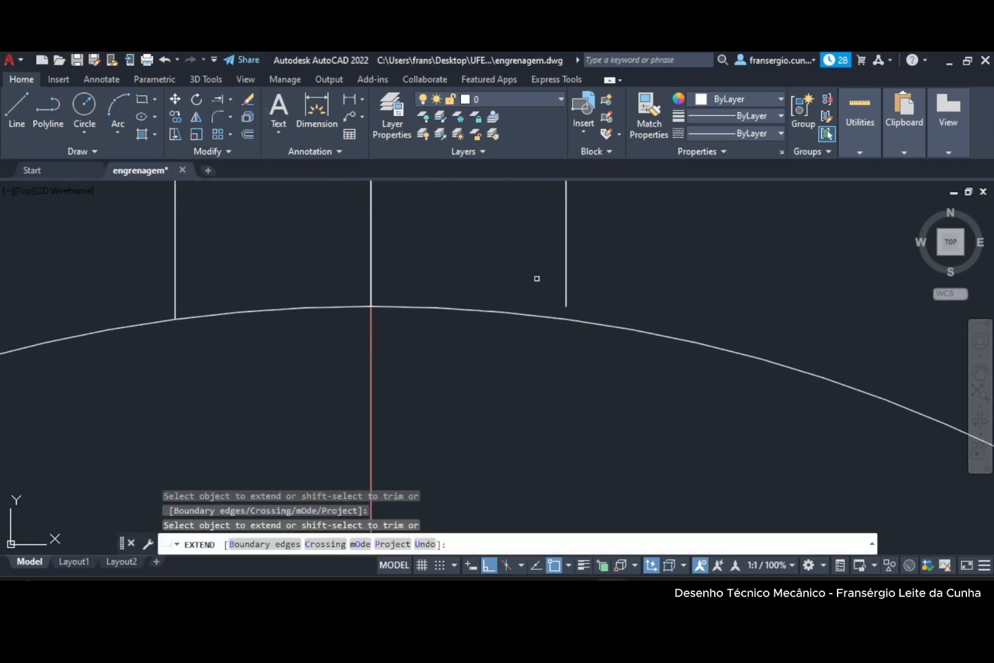
pyautogui.click(564, 284)
pyautogui.rightClick(532, 284)
pyautogui.click(559, 298)
# Trim the bore arc between the keyway's sides and erase the short vertical construction line at the keyway's centre.
pyautogui.click(230, 101)
pyautogui.click(236, 123)
pyautogui.moveTo(255, 264); pyautogui.dragTo(255, 368)
pyautogui.moveTo(433, 268); pyautogui.dragTo(465, 357)
pyautogui.scroll(-3, 459, 358)
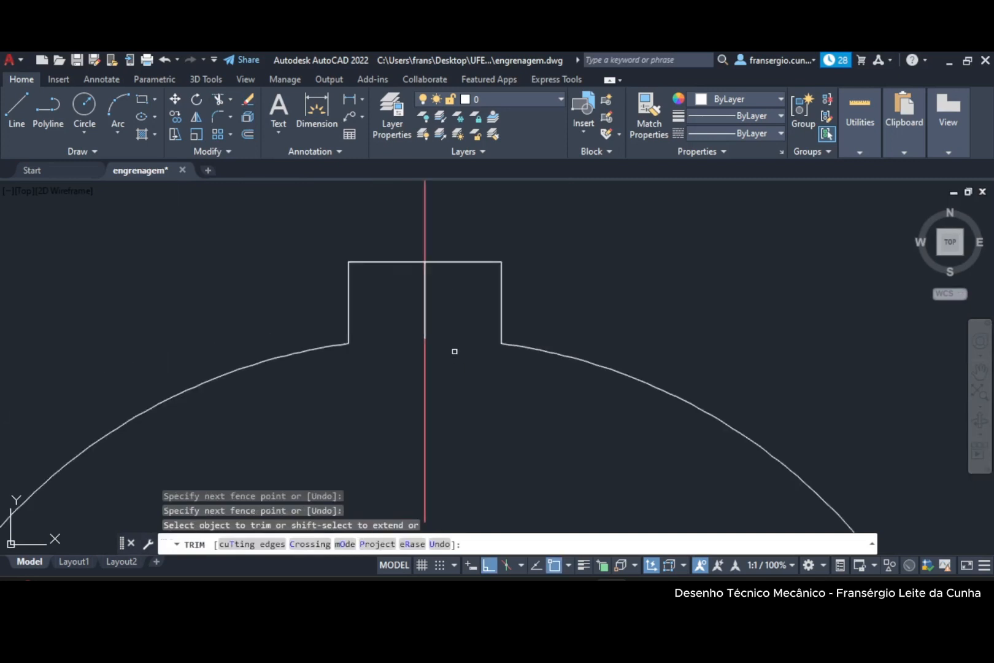
pyautogui.press('Escape')
pyautogui.click(424, 300)
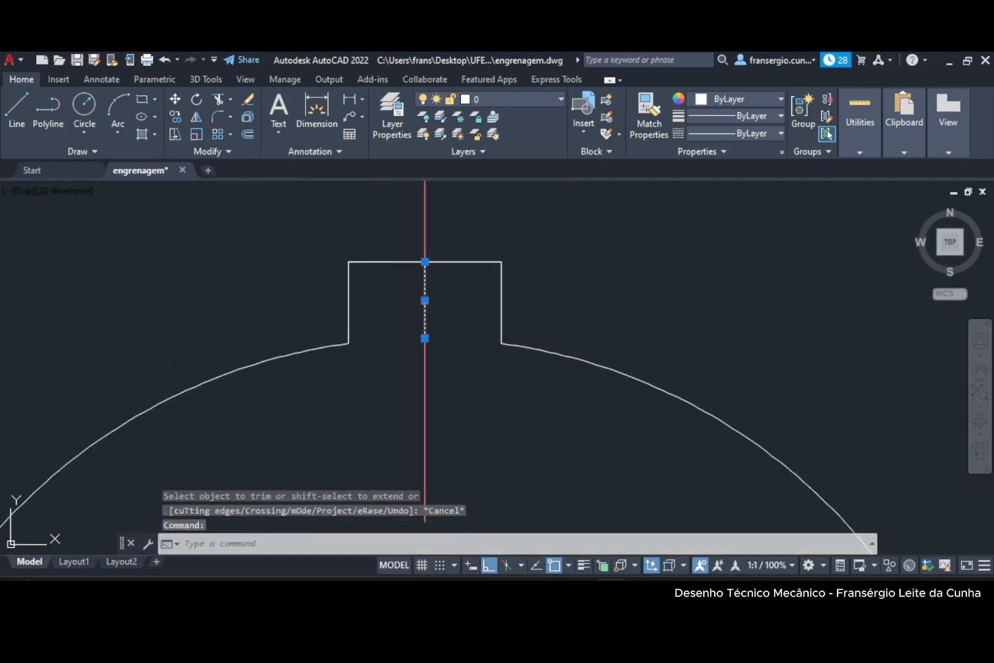
pyautogui.press('Delete')
pyautogui.scroll(-2, 492, 365)
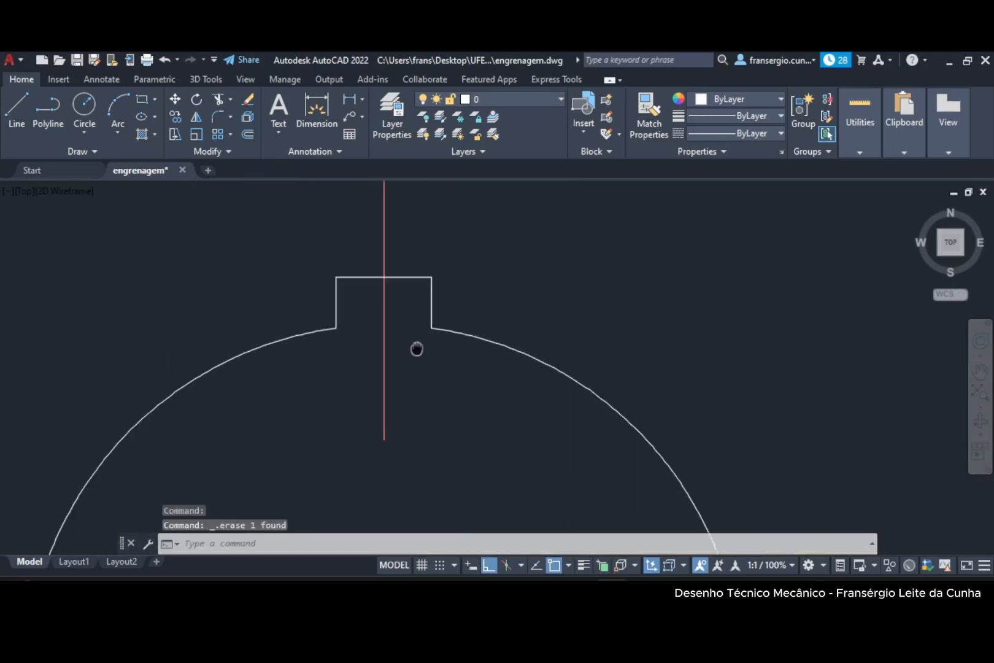
# Erase the side view's upper bore line just below the keyway projection line.
pyautogui.scroll(-2, 415, 342)
pyautogui.scroll(-2, 481, 368)
pyautogui.moveTo(694, 375); pyautogui.dragTo(466, 357, button='middle')
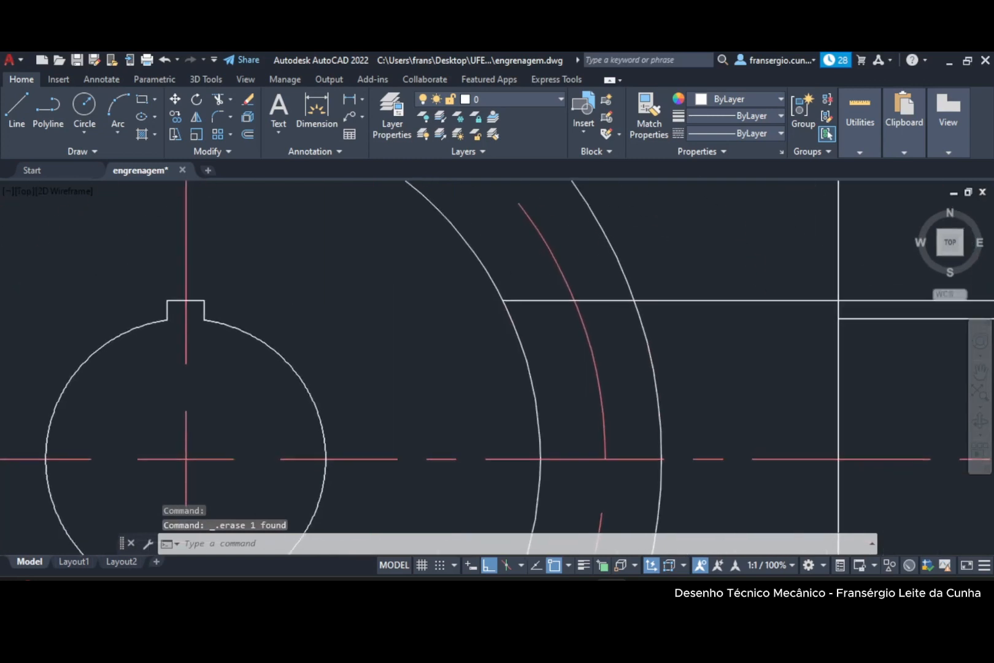
pyautogui.scroll(-2, 466, 357)
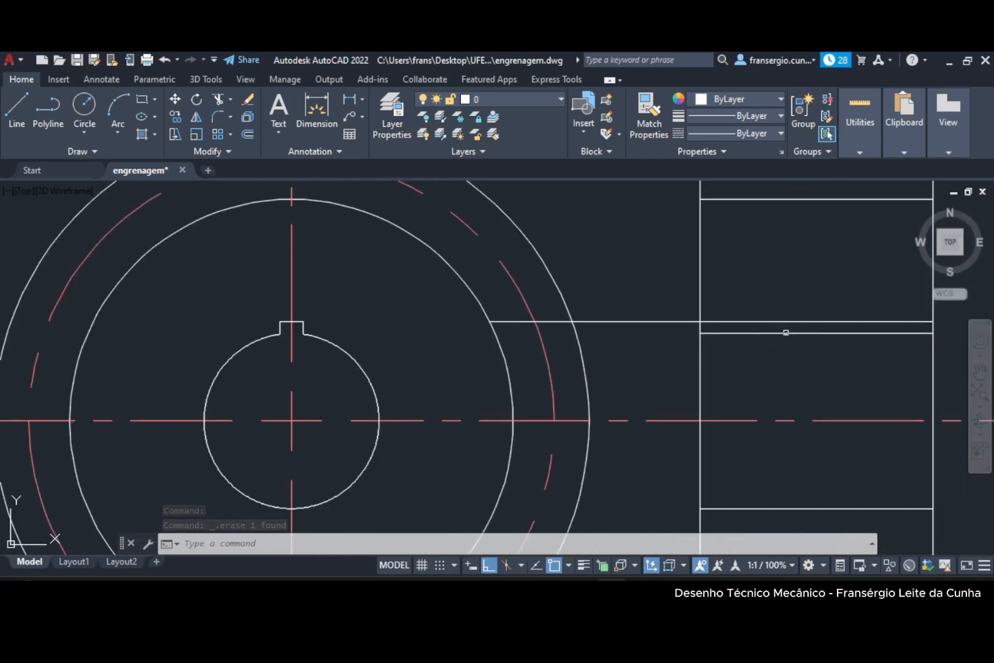
pyautogui.click(786, 334)
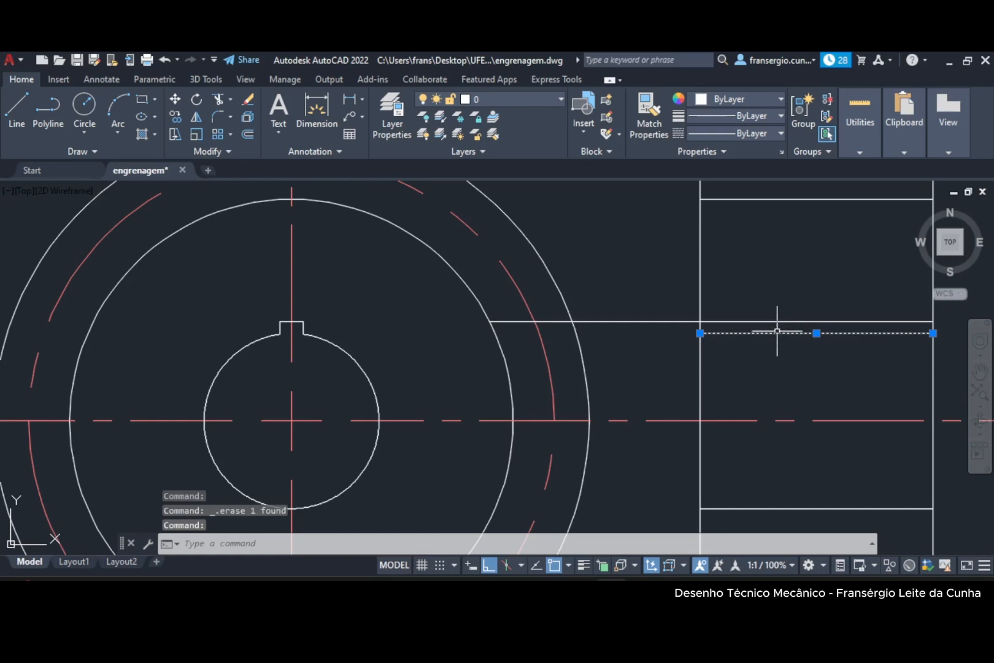
pyautogui.press('Delete')
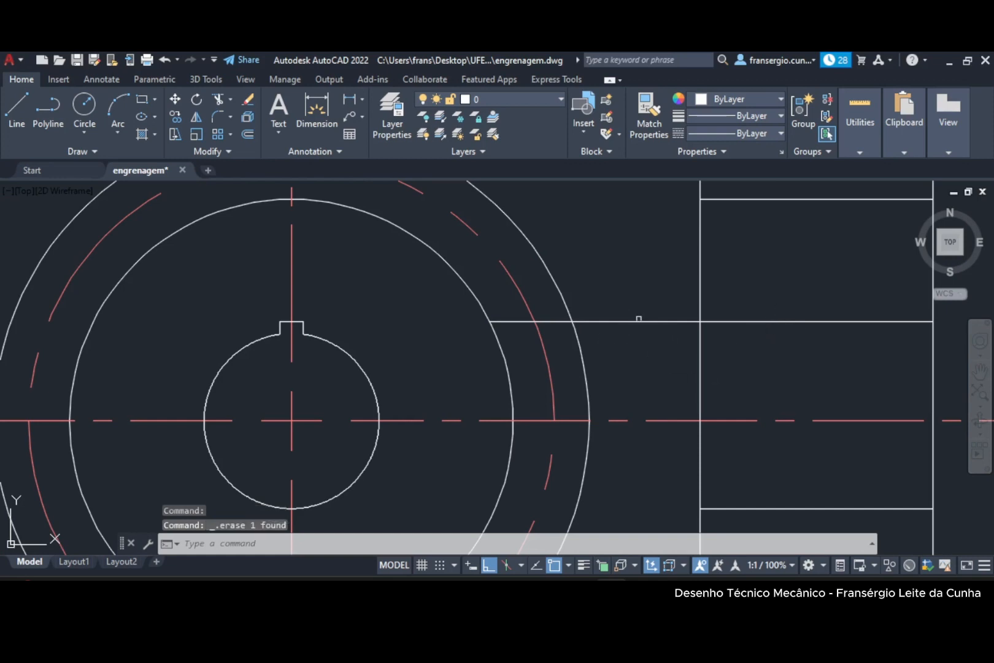
# Trim the keyway projection line between the two views and erase its leftover piece in the front view.
pyautogui.click(218, 100)
pyautogui.moveTo(639, 288); pyautogui.dragTo(656, 332)
pyautogui.press('Escape')
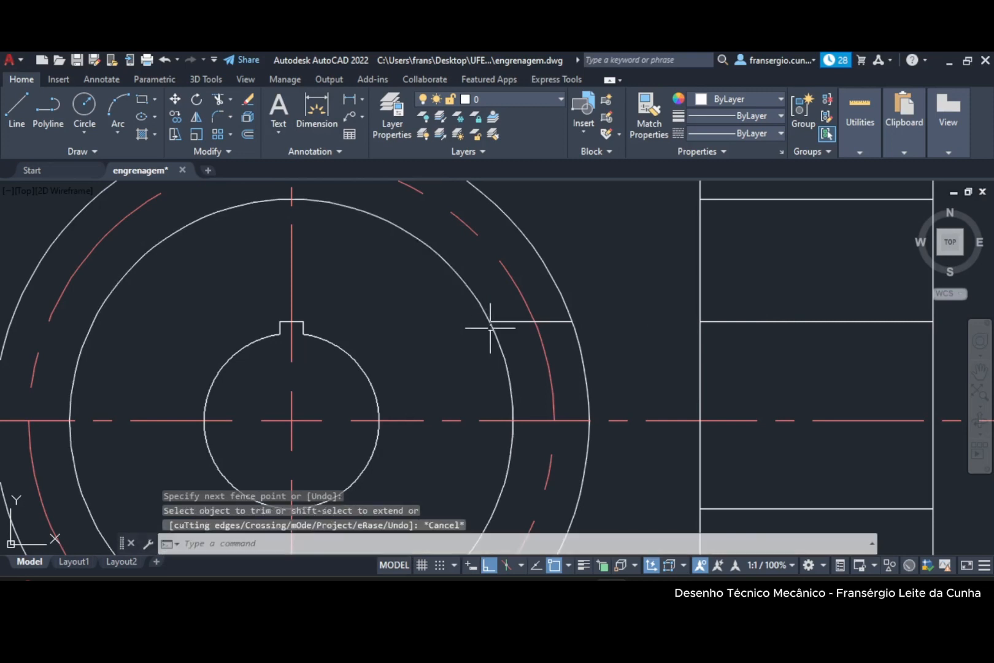
pyautogui.click(514, 321)
pyautogui.press('Delete')
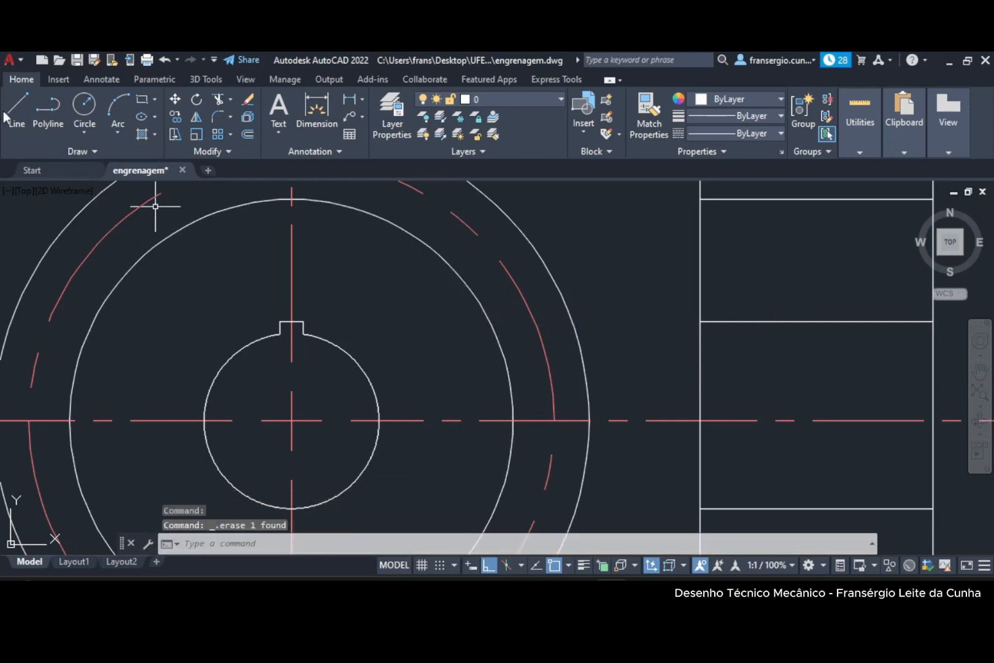
# Draw a horizontal projection line from the keyway's lower right corner on the bore to beyond the side view's far edge.
pyautogui.write('l')
pyautogui.press('Return')
pyautogui.scroll(3, 303, 335)
pyautogui.click(315, 316)
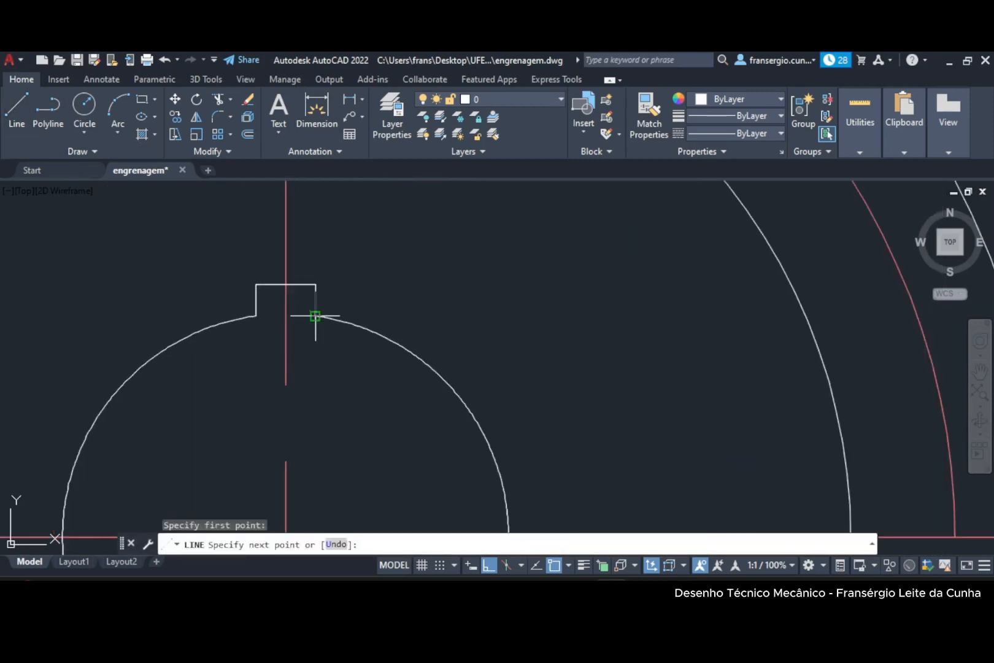
pyautogui.scroll(-3, 575, 381)
pyautogui.moveTo(909, 416); pyautogui.dragTo(686, 392, button='middle')
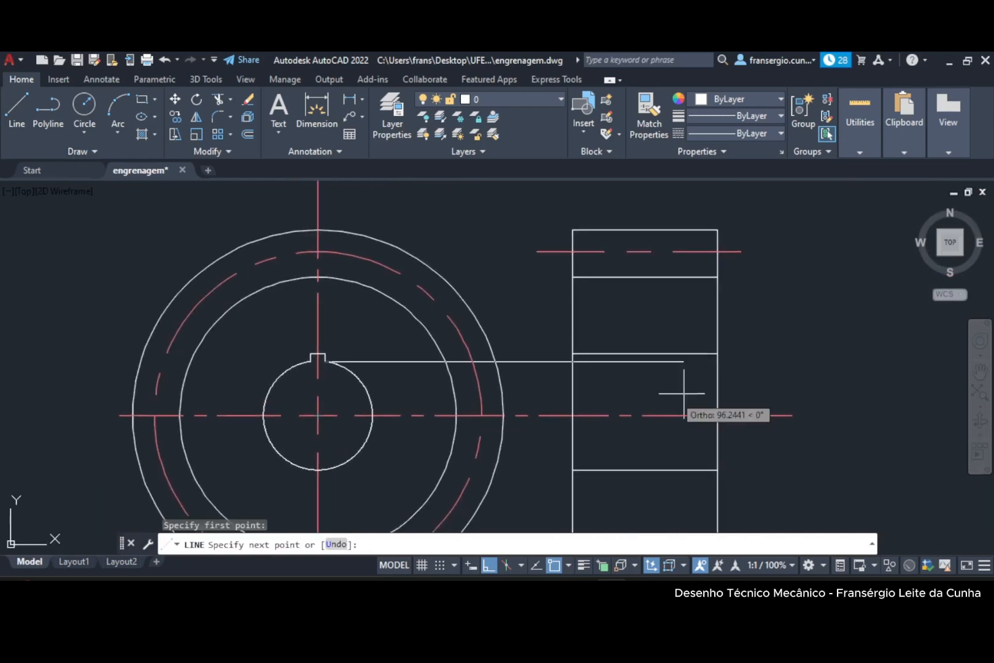
pyautogui.click(761, 399)
pyautogui.press('Escape')
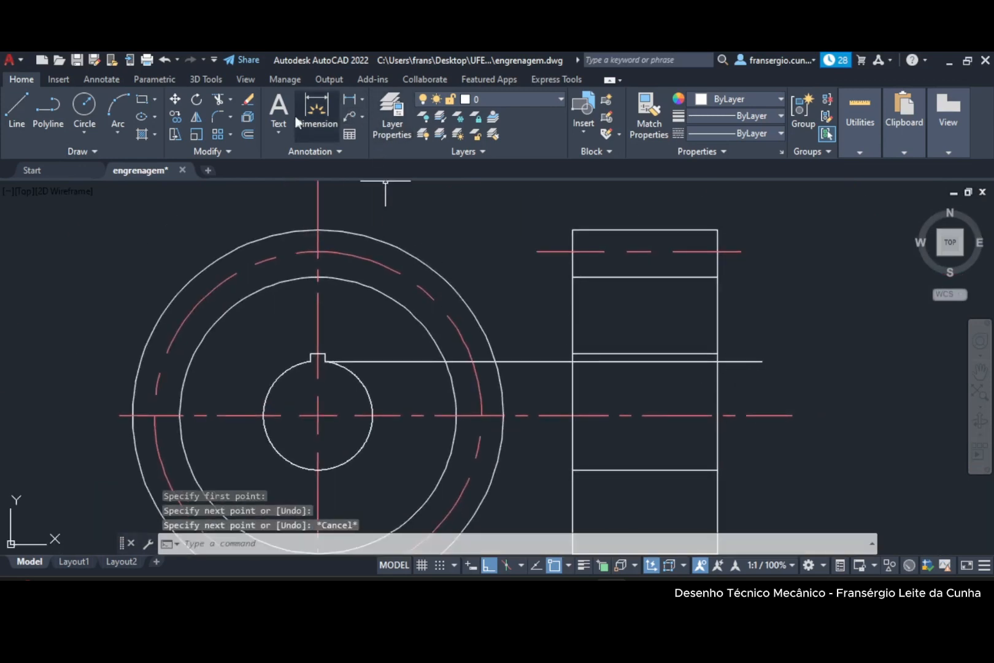
# Trim the new projection line on both sides of the side view and erase its remainder in the front view.
pyautogui.click(217, 100)
pyautogui.click(522, 343)
pyautogui.click(532, 365)
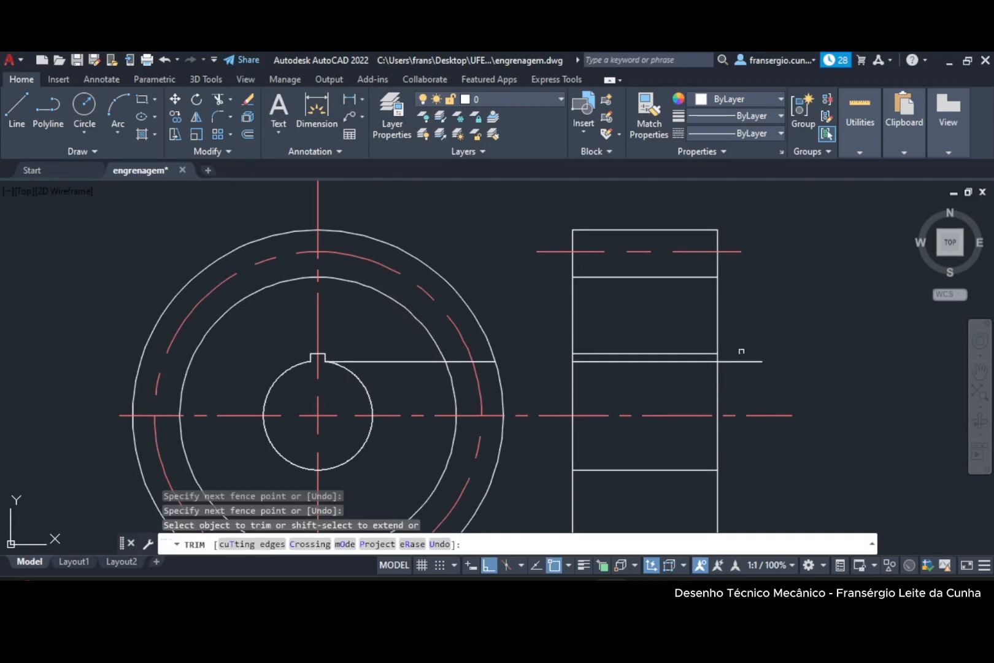
pyautogui.click(742, 352)
pyautogui.click(752, 385)
pyautogui.press('Escape')
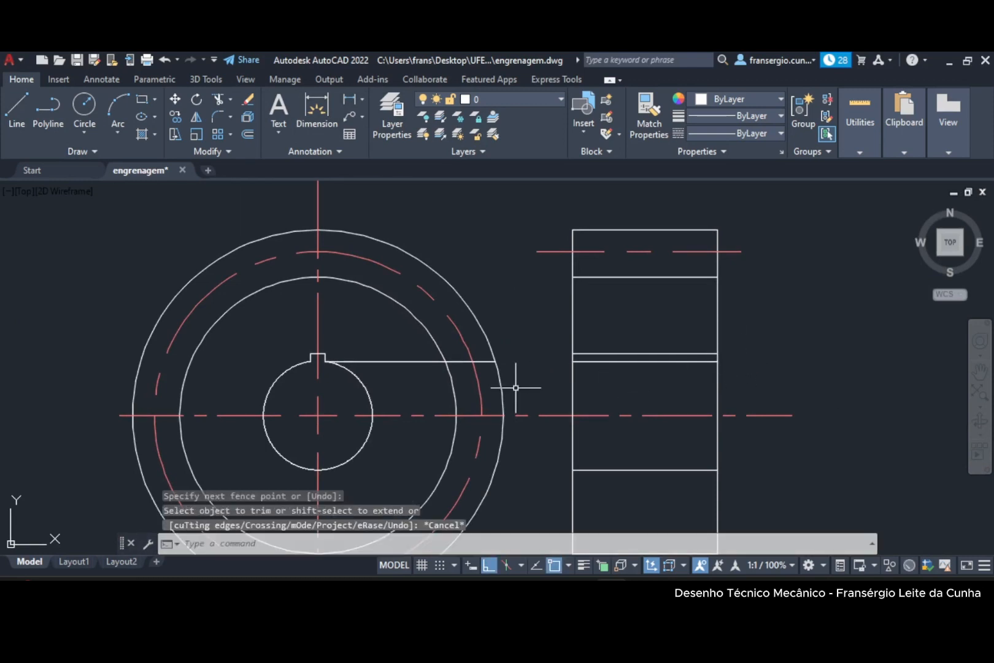
pyautogui.click(401, 362)
pyautogui.press('Delete')
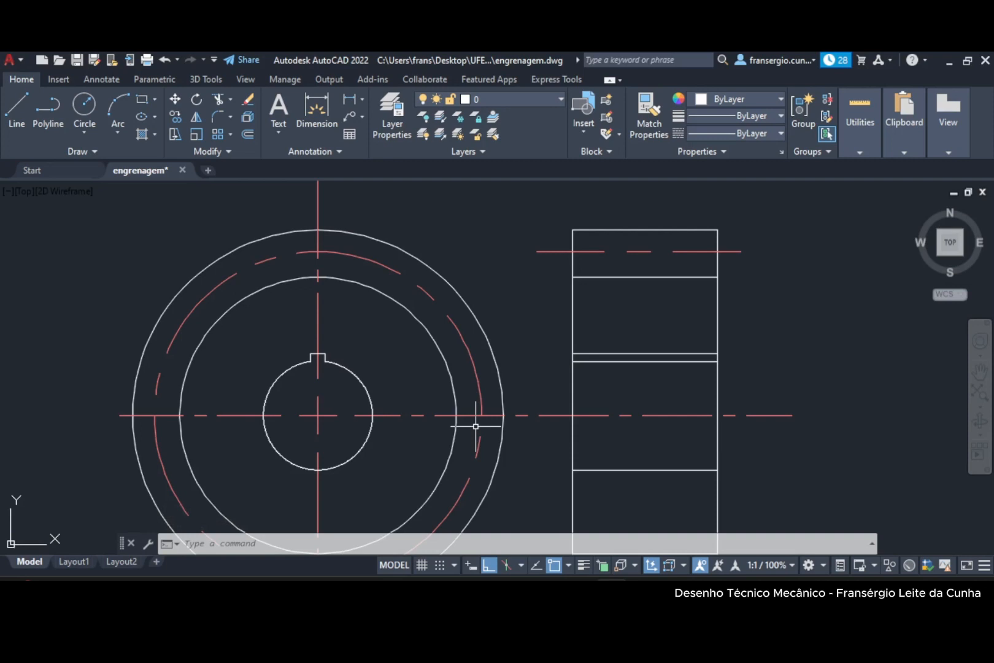
# Offset both outer vertical edges of the side view inward by 10.
pyautogui.click(249, 134)
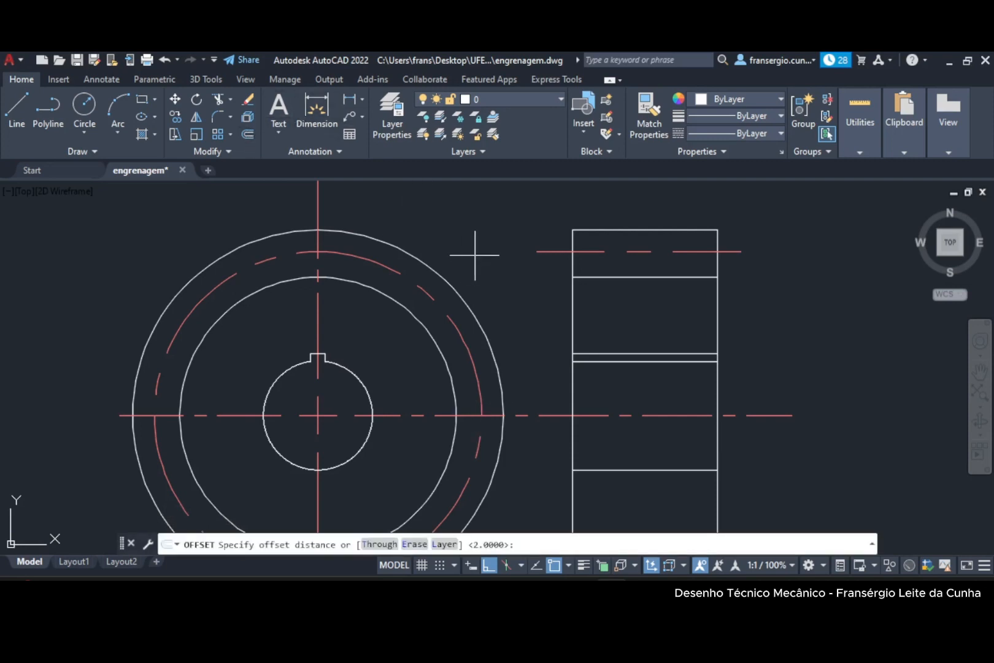
pyautogui.write('10')
pyautogui.press('Return')
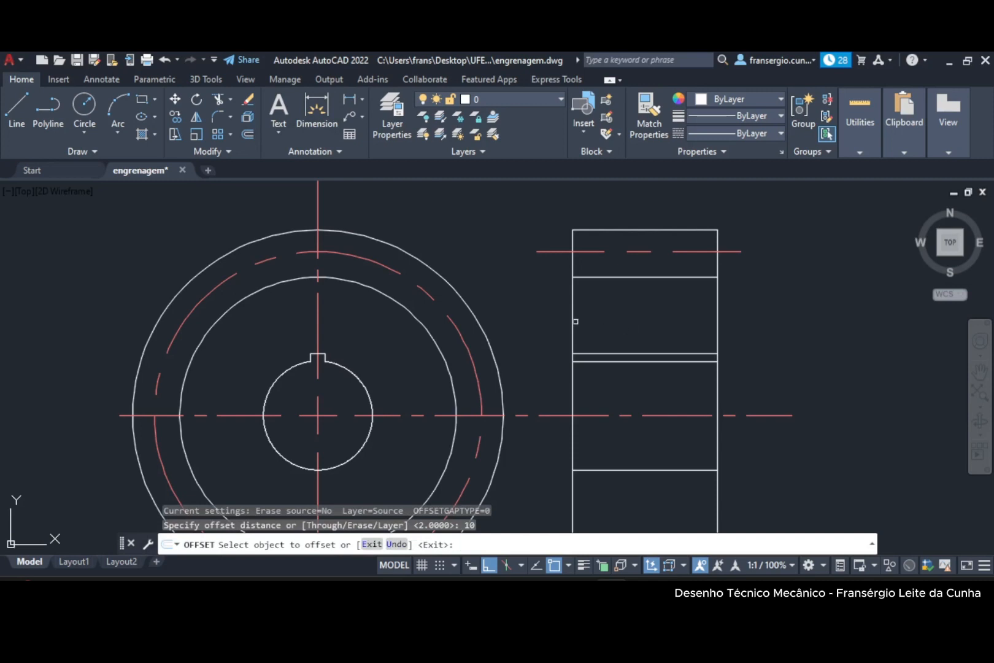
pyautogui.click(573, 324)
pyautogui.click(615, 317)
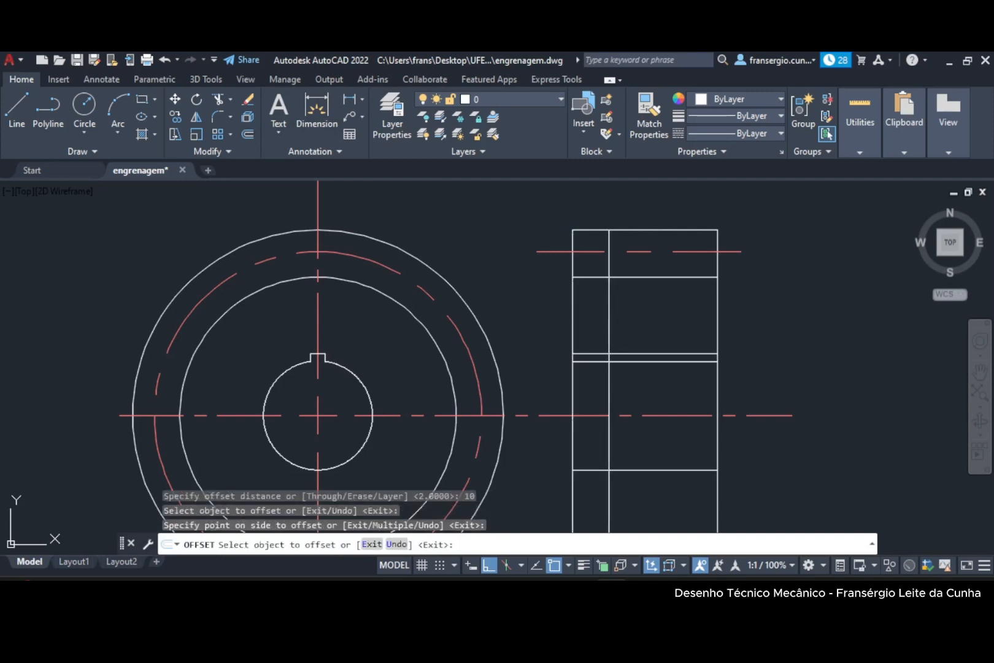
pyautogui.click(717, 317)
pyautogui.click(666, 316)
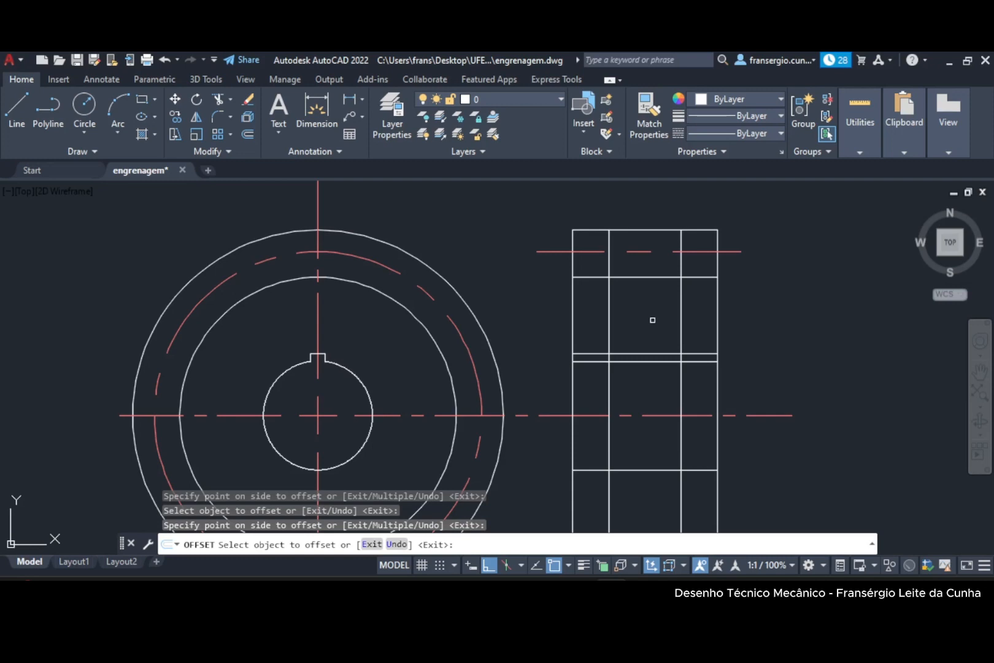
# Draw a circle of diameter 40 concentric with the bore in the front view.
pyautogui.scroll(-2, 482, 371)
pyautogui.moveTo(481, 357)
pyautogui.mouseDown(button='middle')
pyautogui.moveTo(512, 246)
pyautogui.moveTo(508, 294)
pyautogui.mouseUp(button='middle')
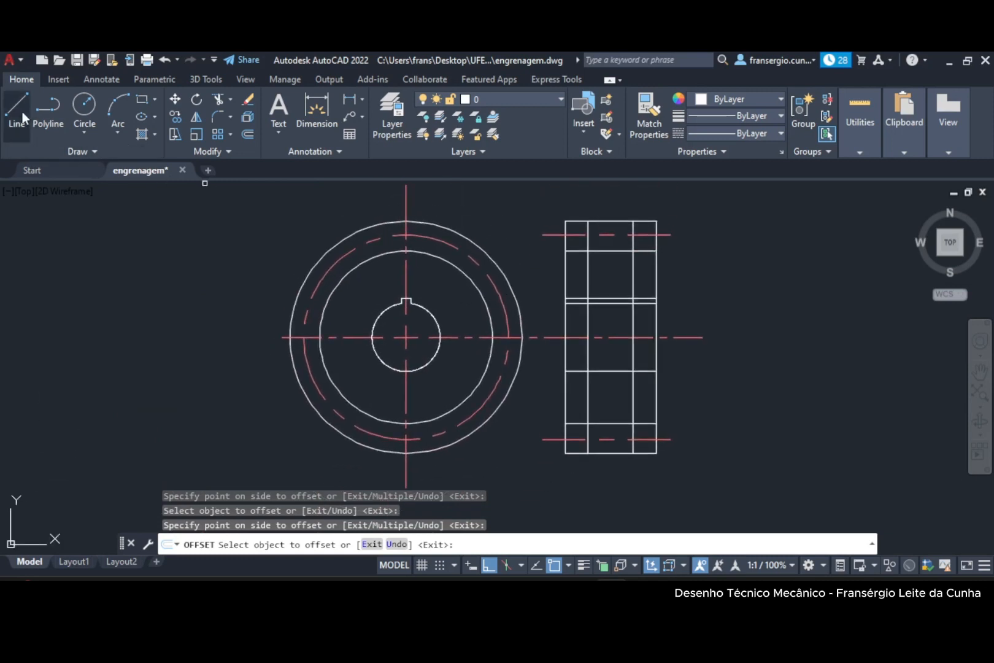
pyautogui.click(83, 132)
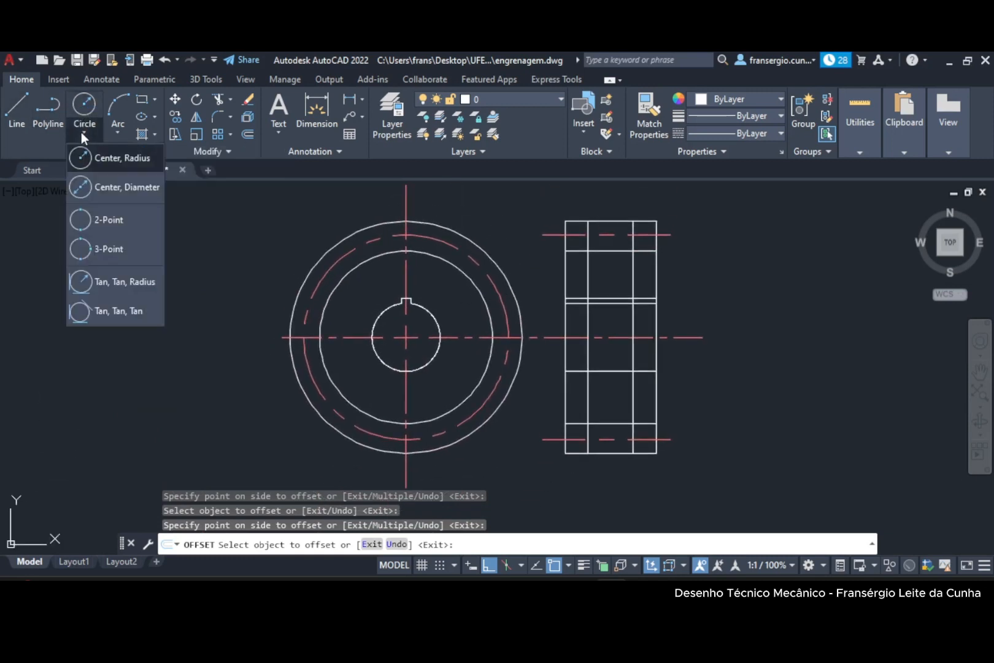
pyautogui.click(118, 186)
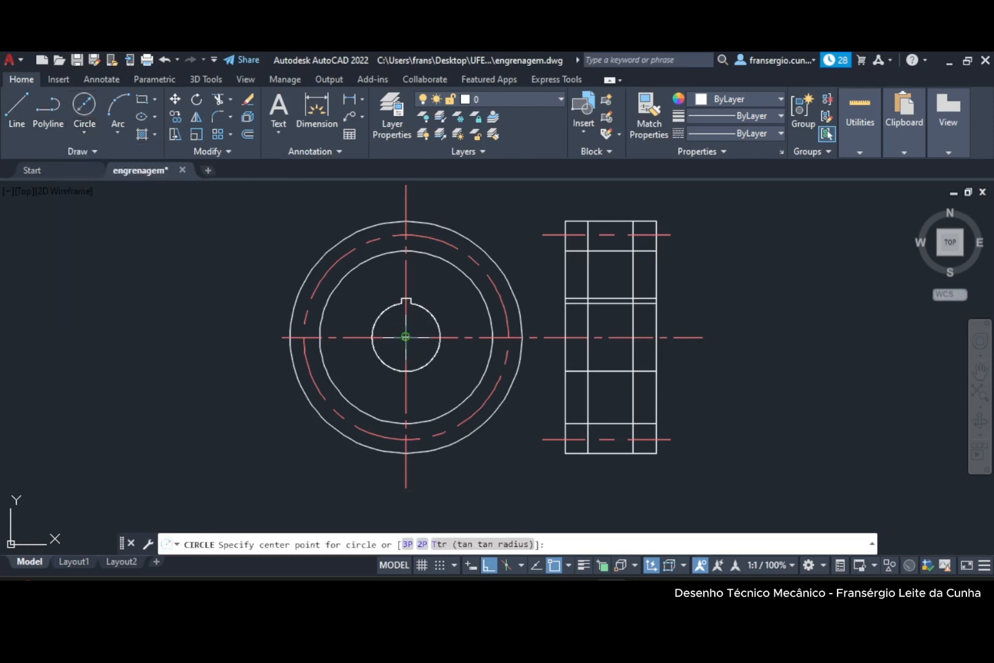
pyautogui.click(406, 337)
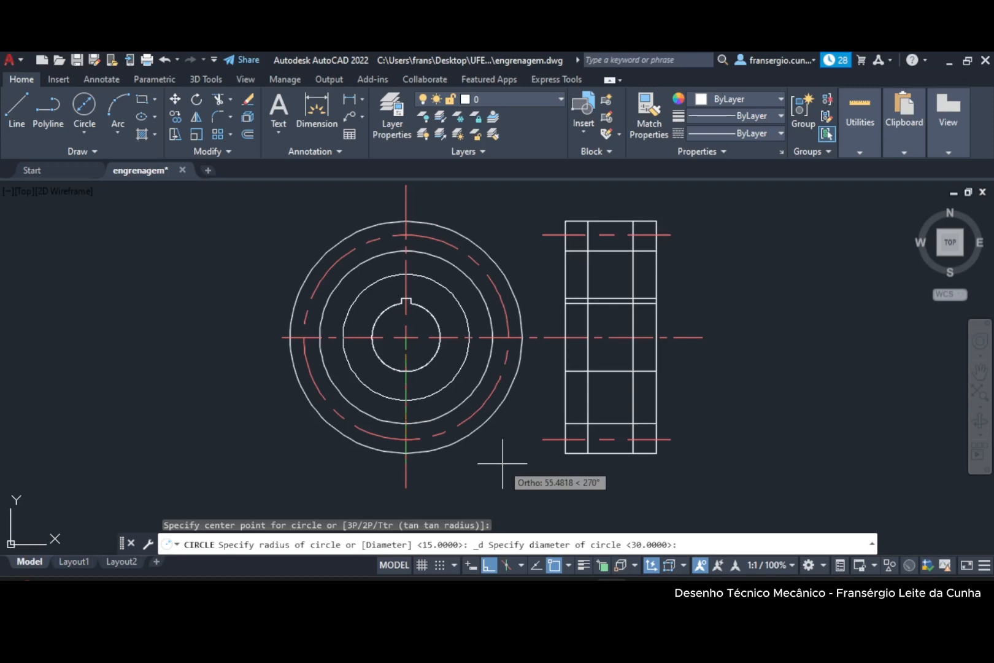
pyautogui.press('Return')
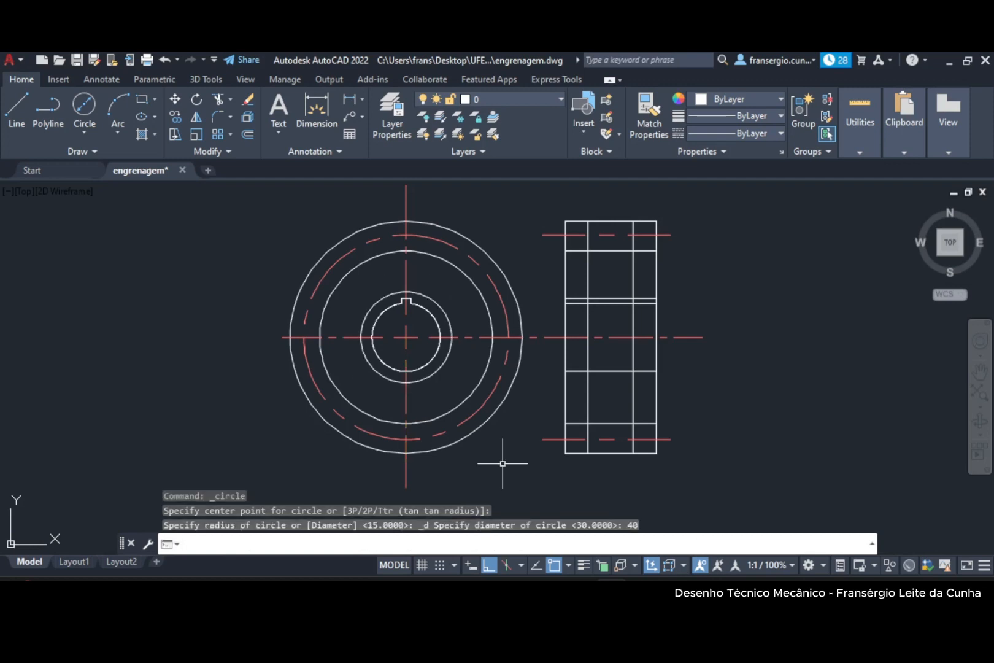
# Draw horizontal projection lines from the uppermost and lowermost points of the 40-diameter circle to beyond the side view.
pyautogui.click(16, 110)
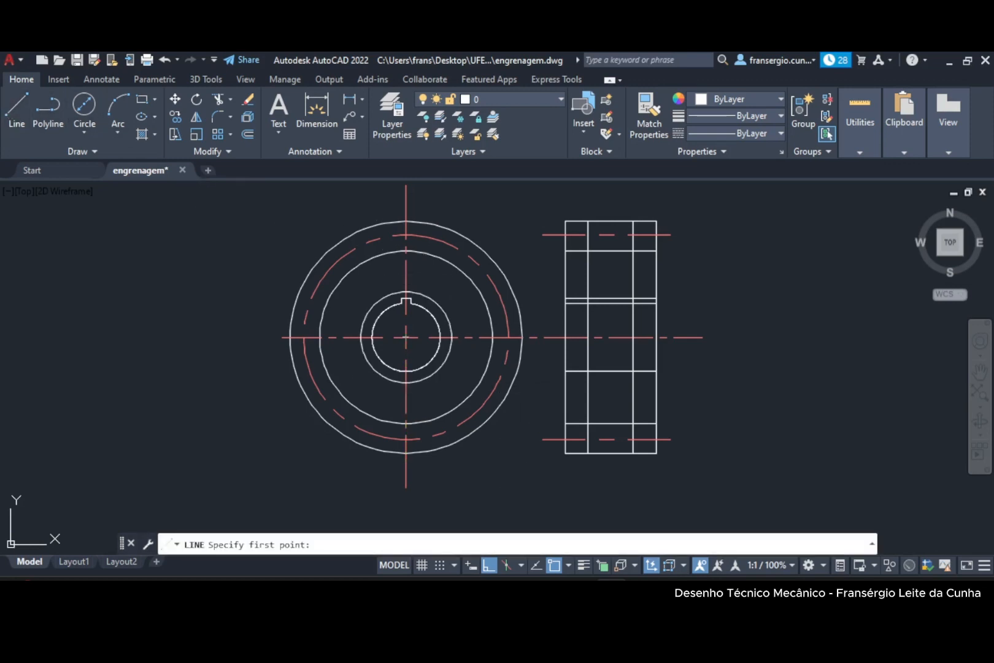
pyautogui.click(405, 293)
pyautogui.click(710, 291)
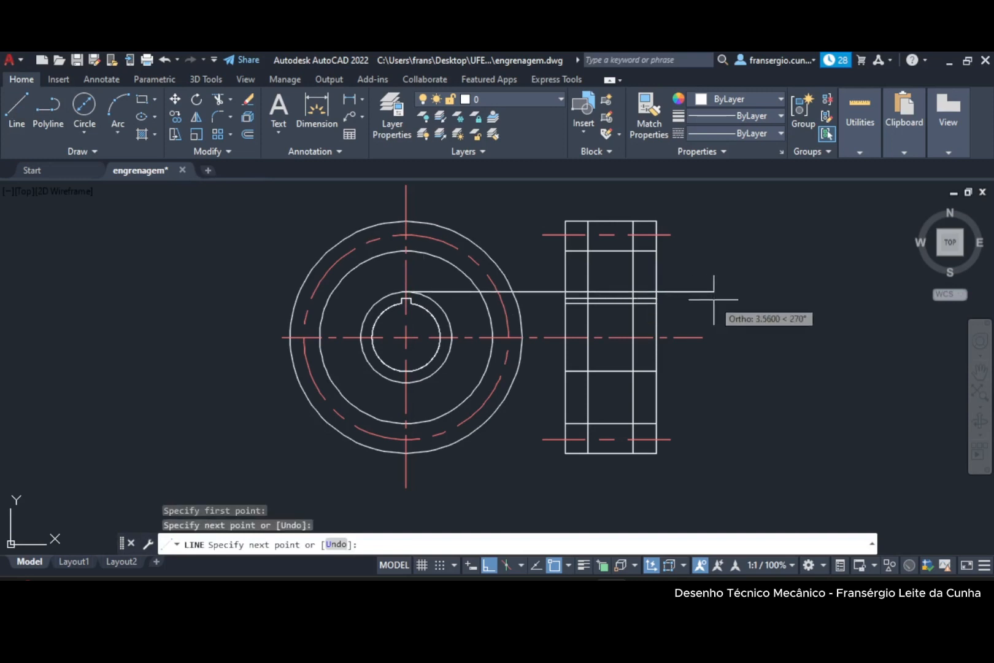
pyautogui.press('Escape')
pyautogui.click(27, 112)
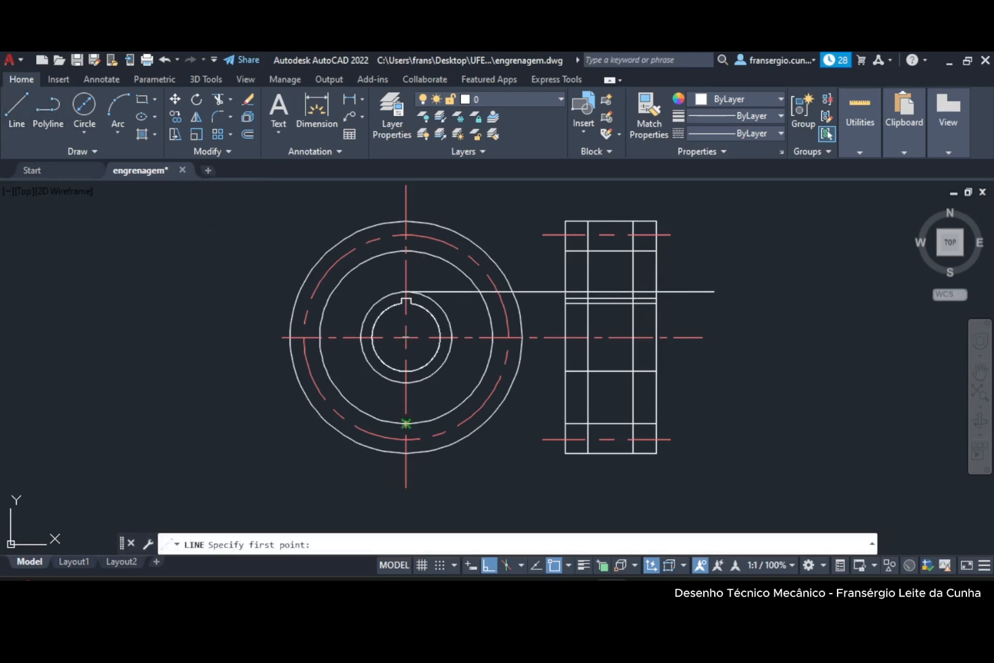
pyautogui.click(405, 383)
pyautogui.click(712, 383)
pyautogui.press('Escape')
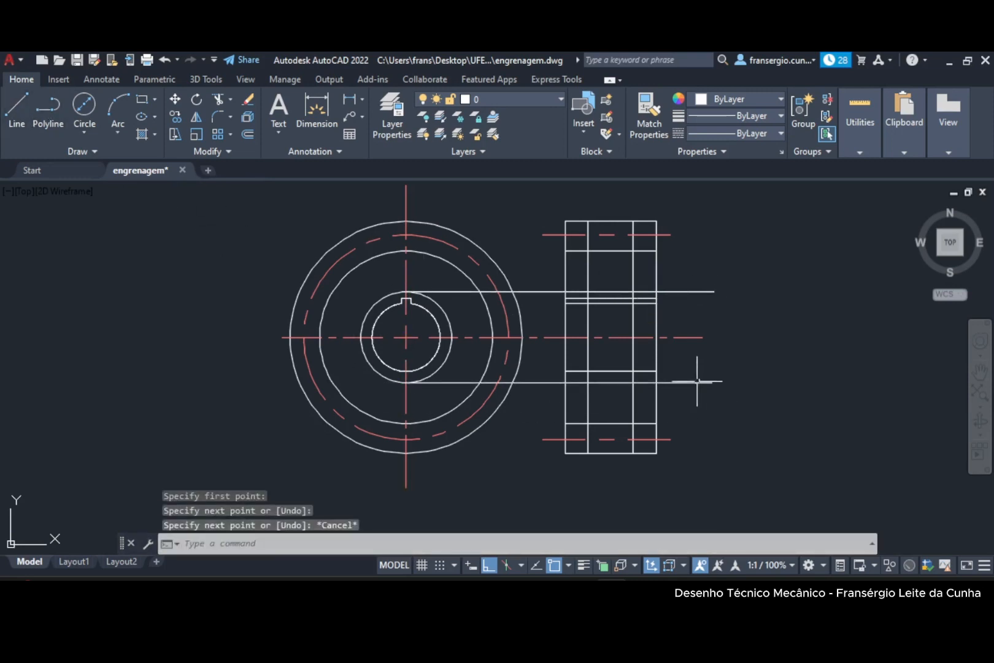
# Trim both hub projection lines between the front and side views and beyond the side view's far edge.
pyautogui.scroll(4, 693, 356)
pyautogui.moveTo(693, 358)
pyautogui.mouseDown(button='middle')
pyautogui.moveTo(685, 390)
pyautogui.moveTo(701, 407)
pyautogui.mouseUp(button='middle')
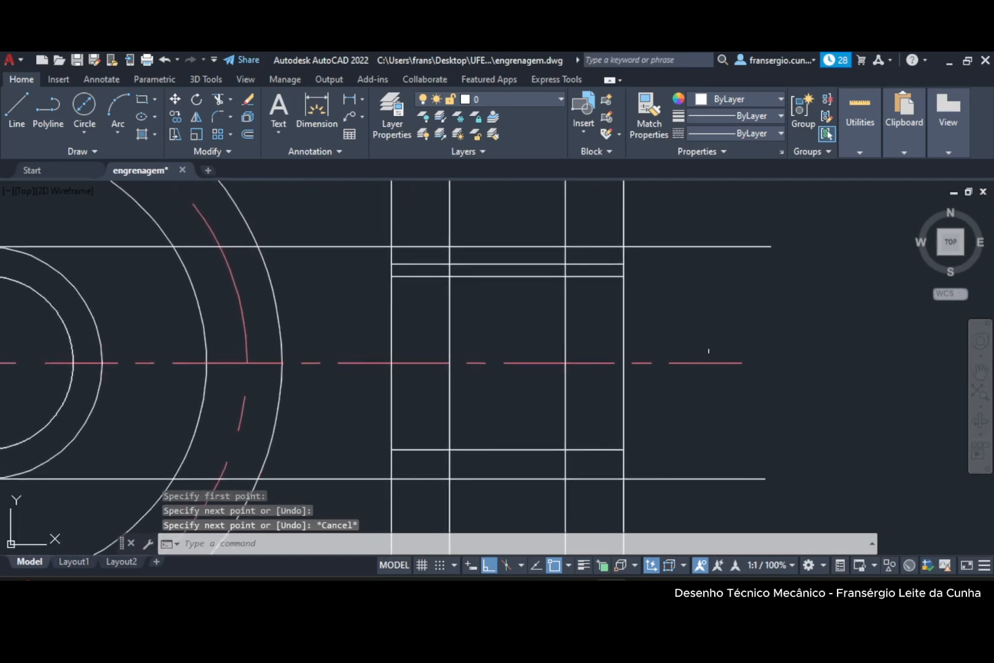
pyautogui.scroll(-2, 714, 325)
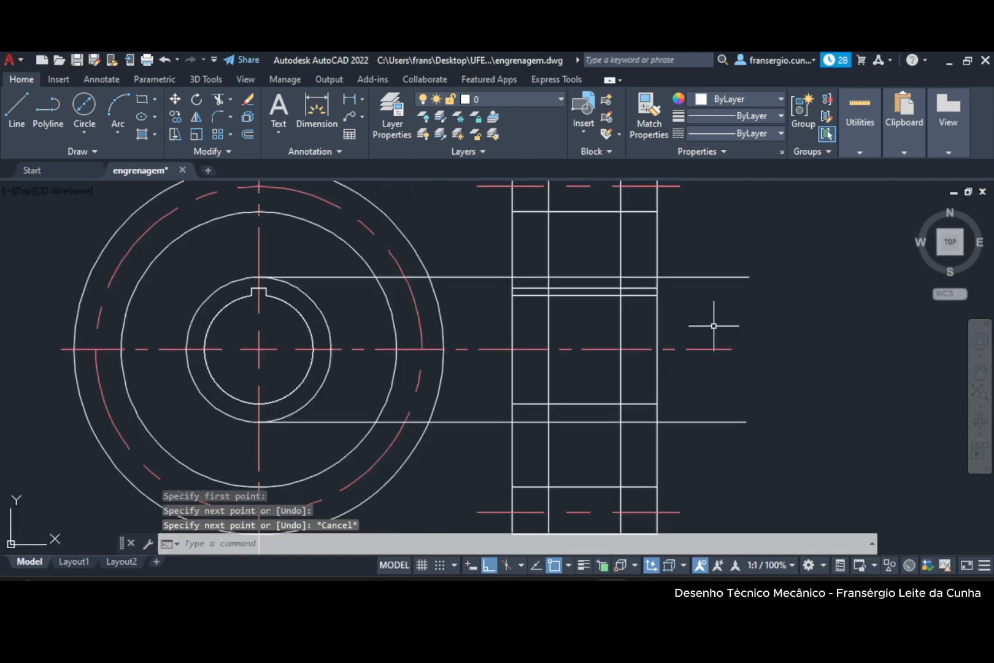
pyautogui.click(218, 99)
pyautogui.moveTo(448, 254); pyautogui.dragTo(462, 298)
pyautogui.moveTo(479, 414); pyautogui.dragTo(486, 437)
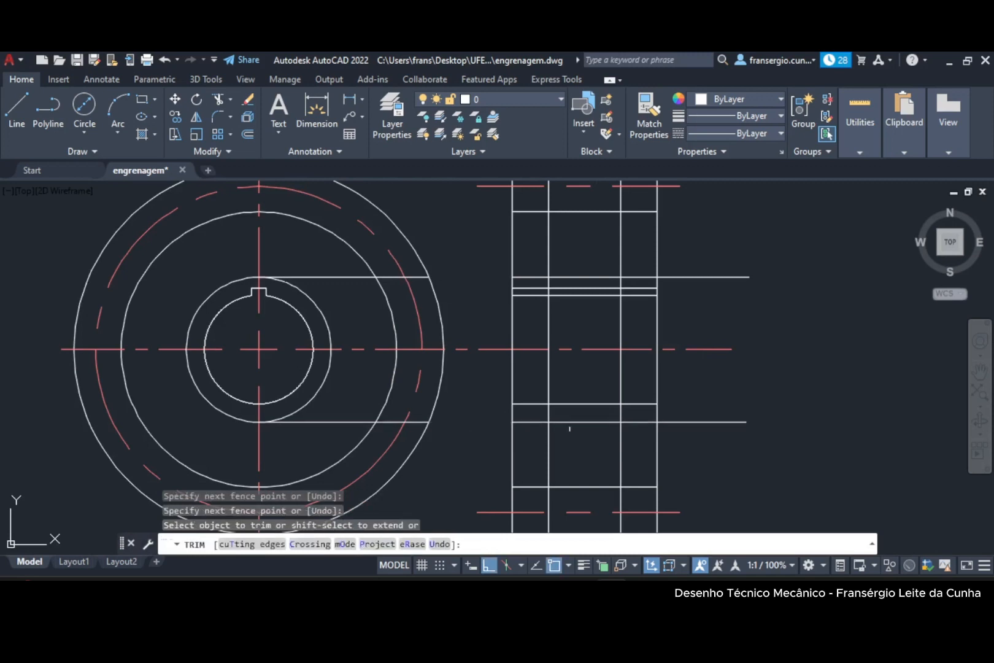
pyautogui.moveTo(690, 405); pyautogui.dragTo(693, 435)
pyautogui.moveTo(688, 260); pyautogui.dragTo(702, 298)
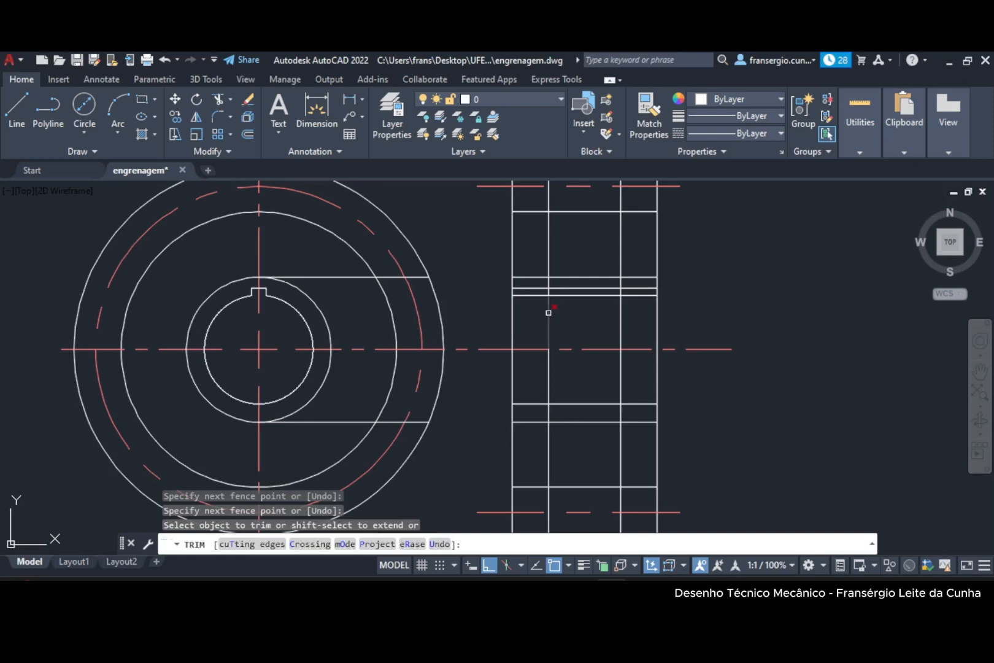
# In the side view, trim the inner vertical lines between the two hub lines, and the hub lines between those verticals.
pyautogui.click(548, 282)
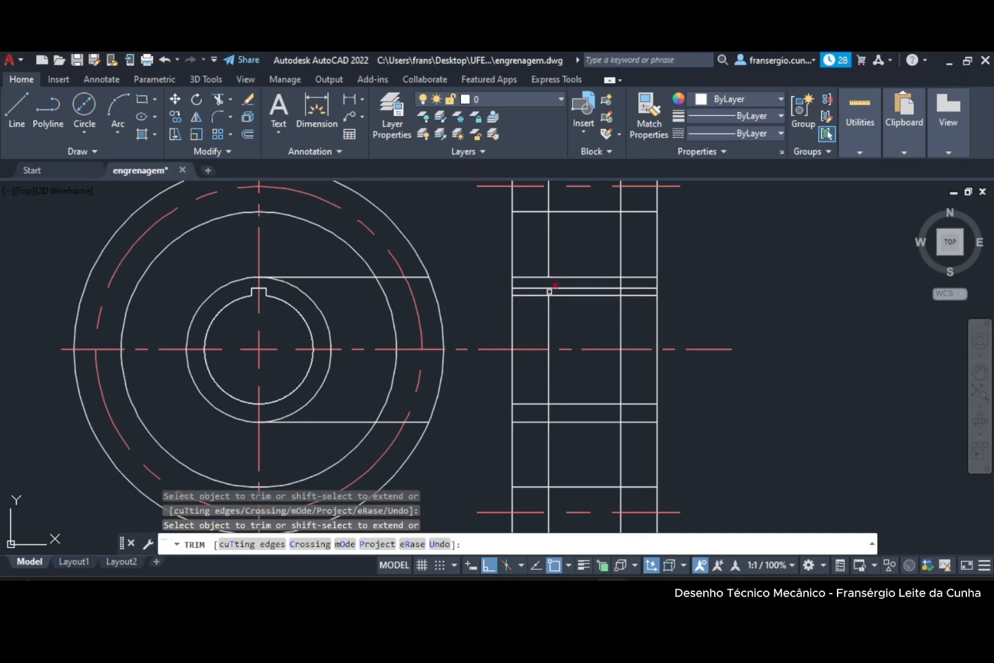
pyautogui.click(621, 318)
pyautogui.moveTo(631, 384); pyautogui.dragTo(540, 382)
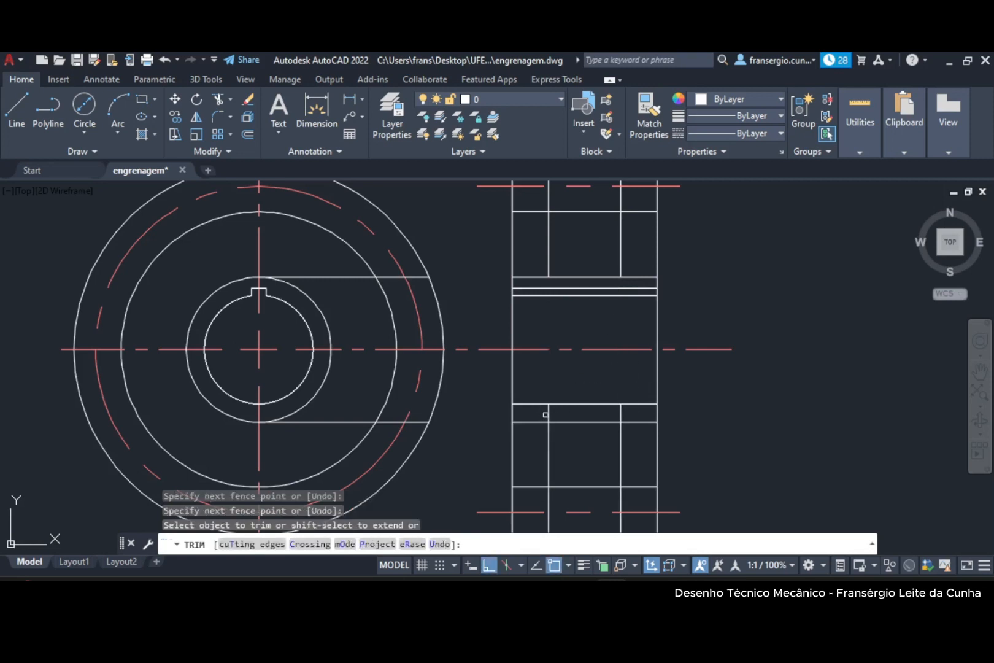
pyautogui.moveTo(546, 415); pyautogui.dragTo(628, 419)
pyautogui.click(587, 276)
pyautogui.click(586, 425)
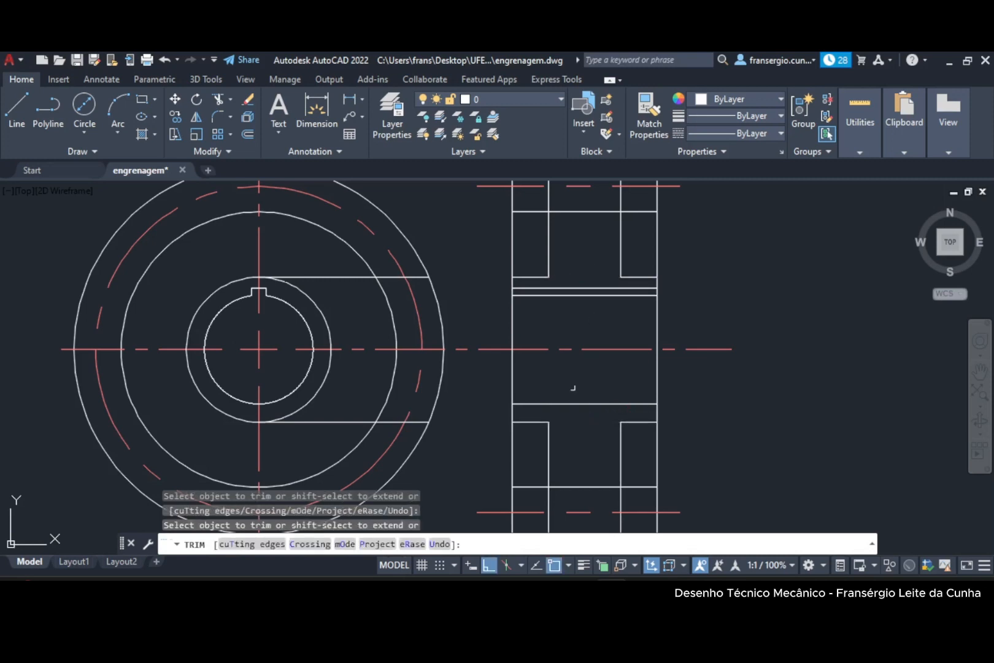
pyautogui.scroll(-2, 578, 360)
pyautogui.scroll(2, 580, 364)
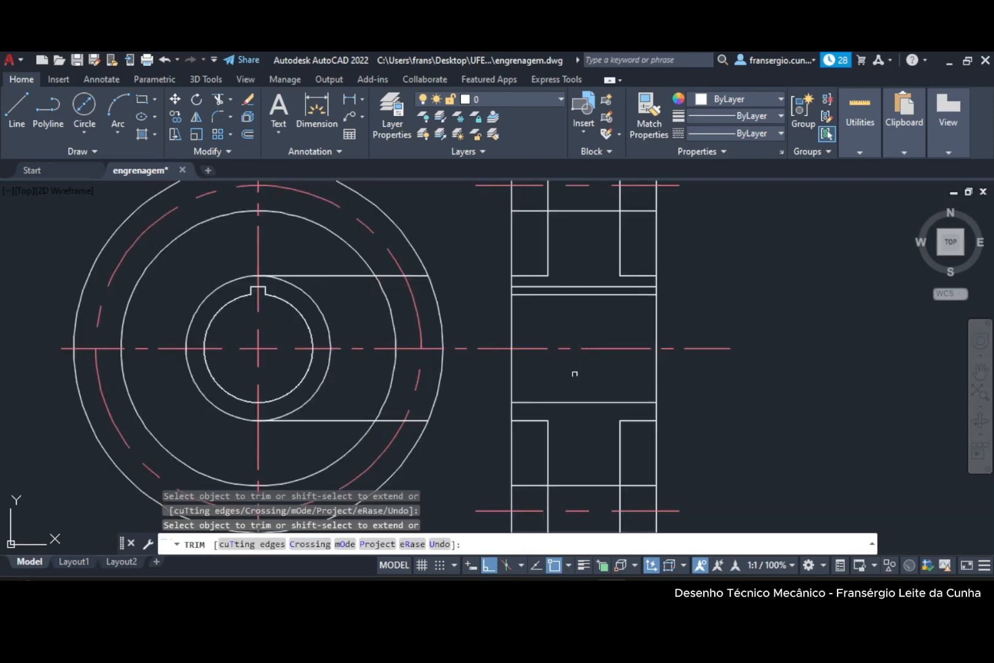
pyautogui.click(551, 382)
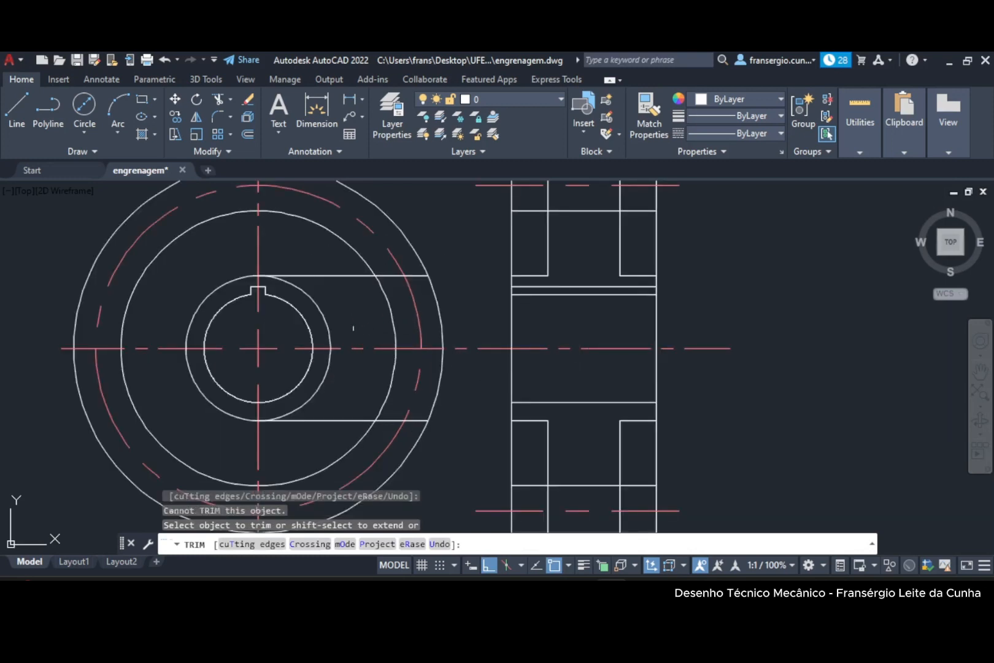
# Erase the leftover hub projection lines in the front view.
pyautogui.press('Escape')
pyautogui.click(346, 276)
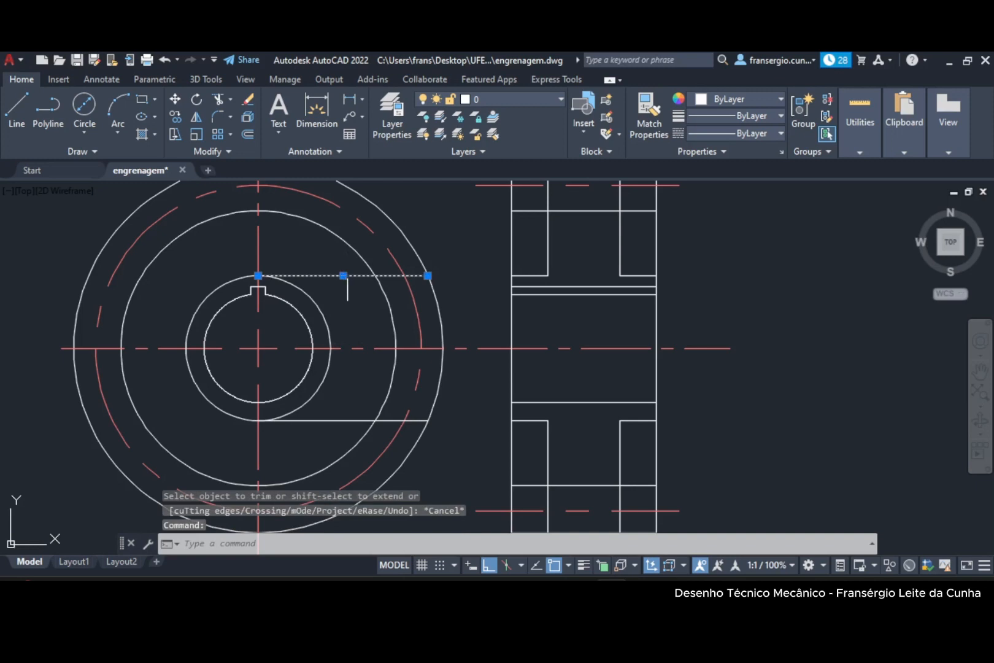
pyautogui.press('Delete')
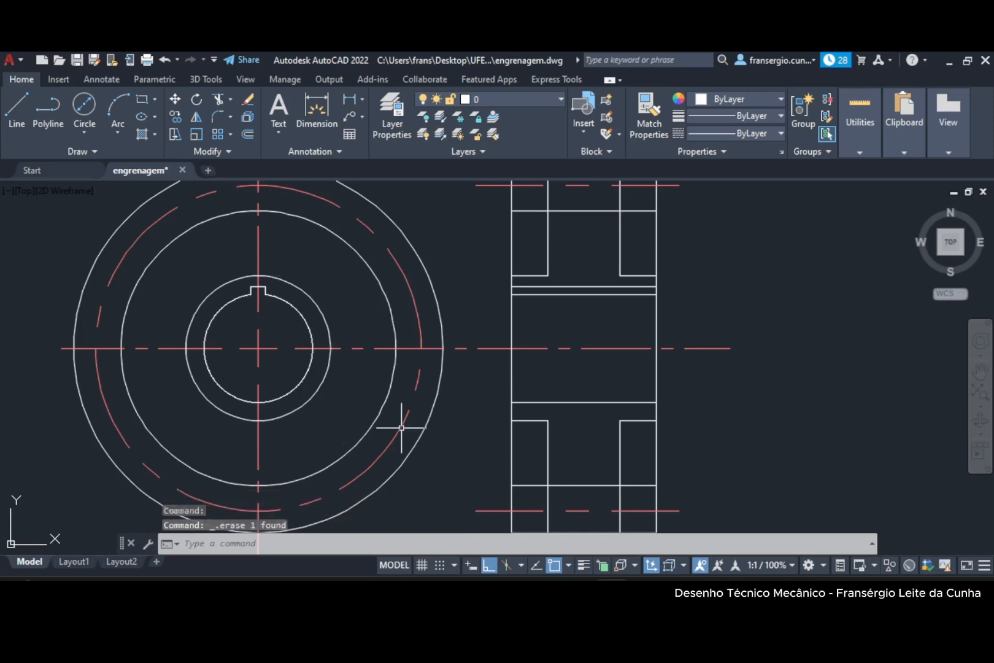
# Draw a circle of diameter 66 concentric with the bore in the front view.
pyautogui.scroll(-2, 377, 421)
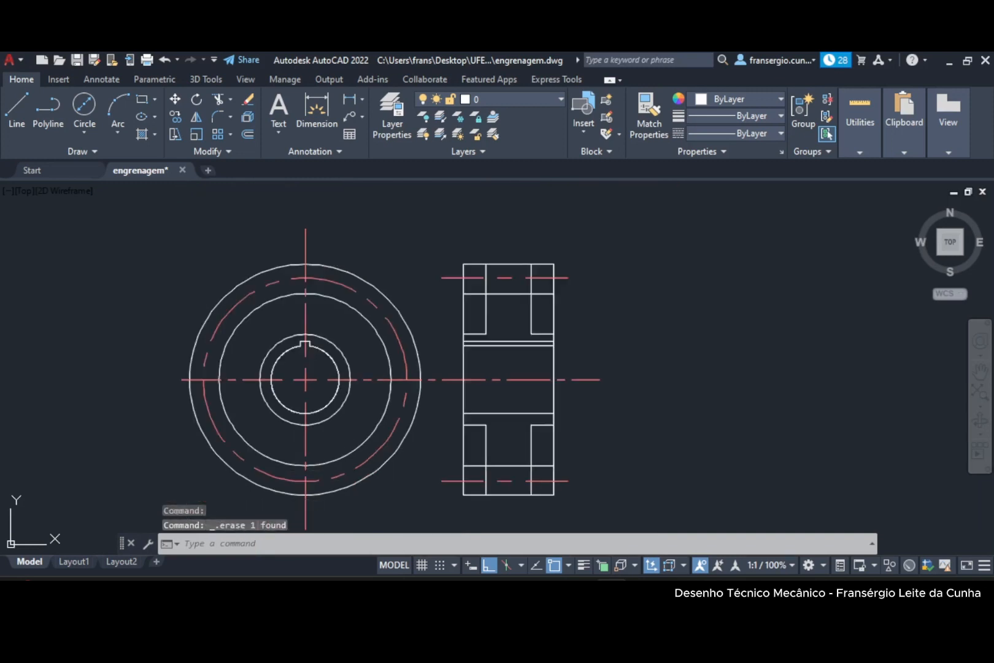
pyautogui.moveTo(384, 430); pyautogui.dragTo(411, 407, button='middle')
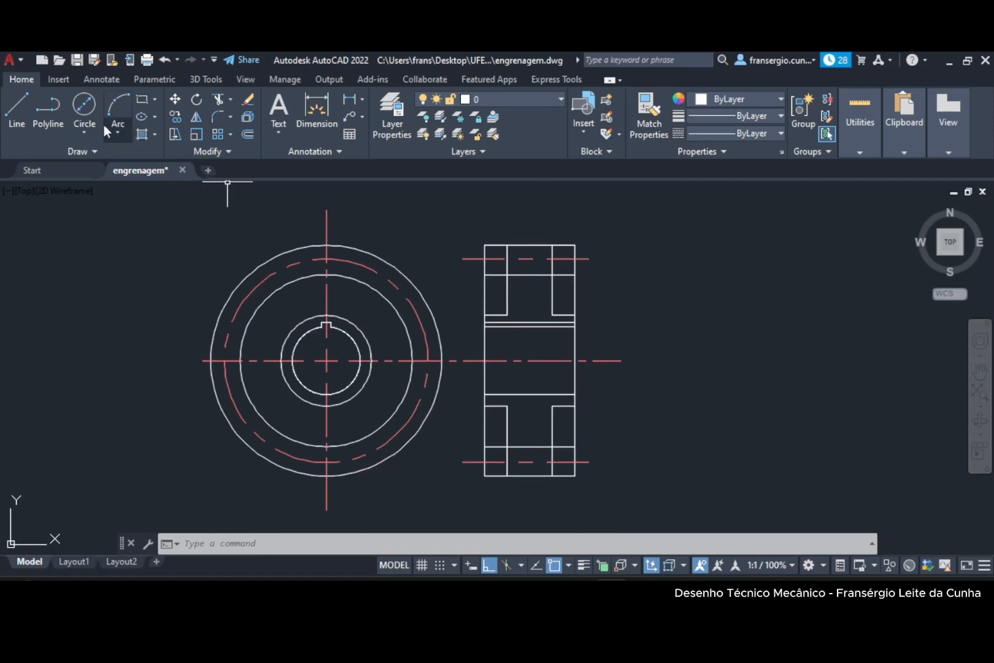
pyautogui.click(84, 104)
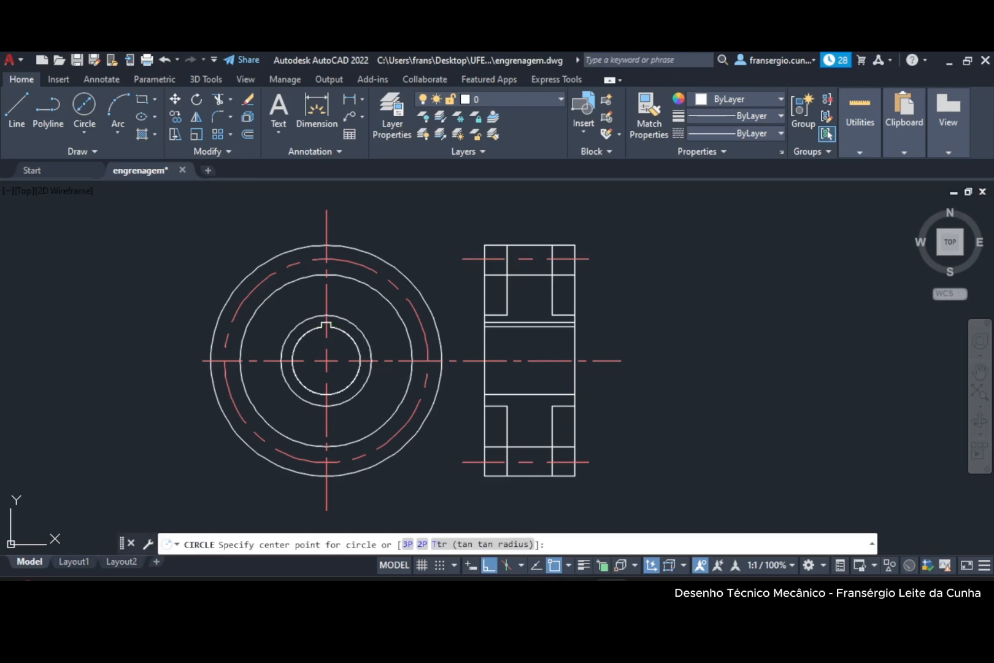
pyautogui.click(326, 360)
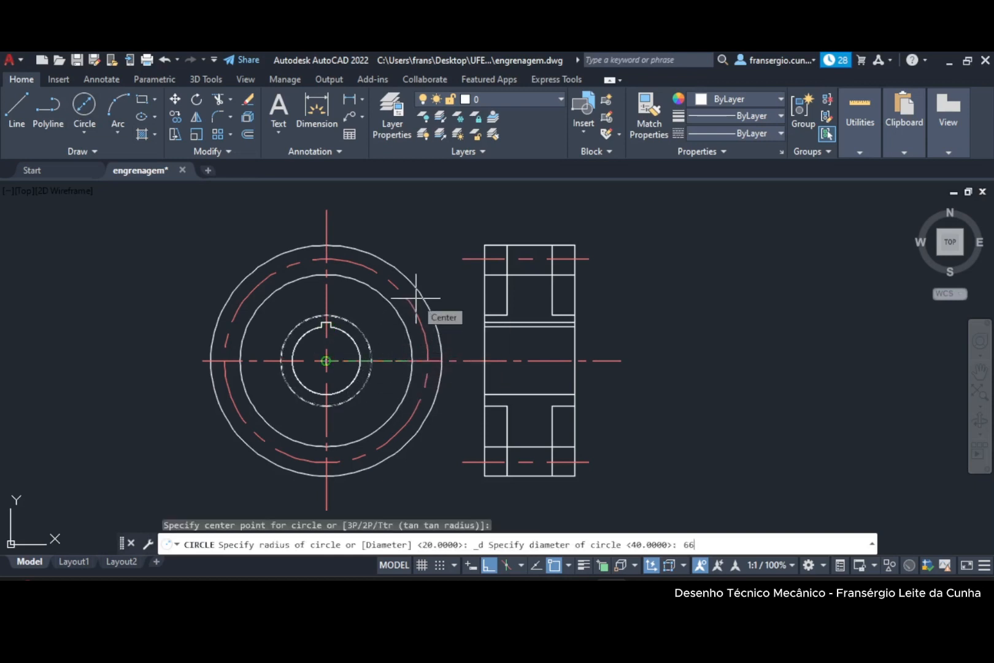
pyautogui.write('66')
pyautogui.press('Return')
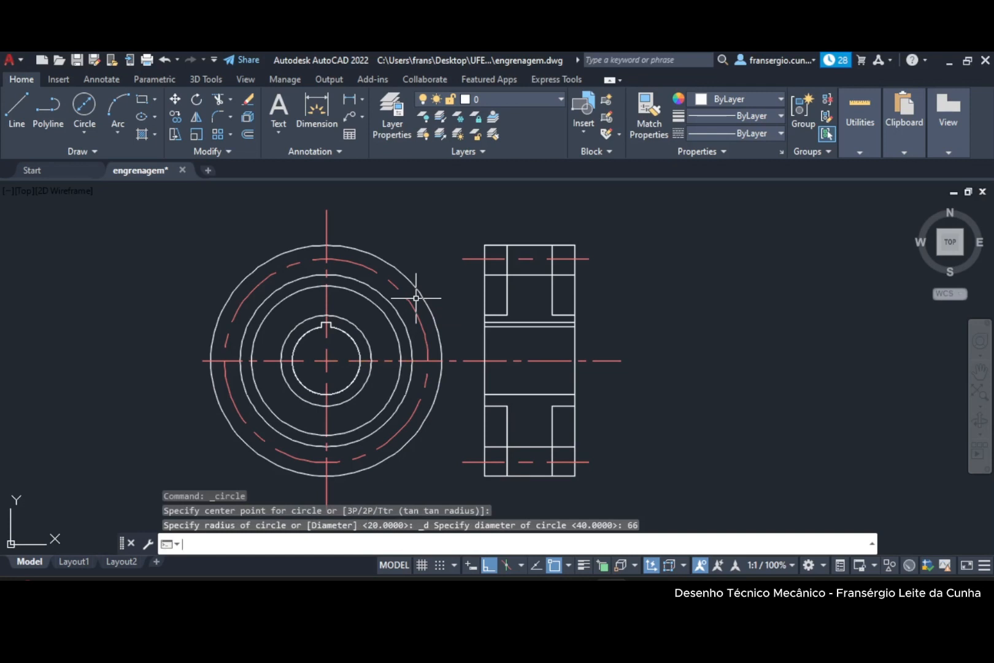
# Draw horizontal projection lines from the uppermost and lowermost points of the 66-diameter circle to beyond the side view.
pyautogui.click(17, 110)
pyautogui.click(326, 285)
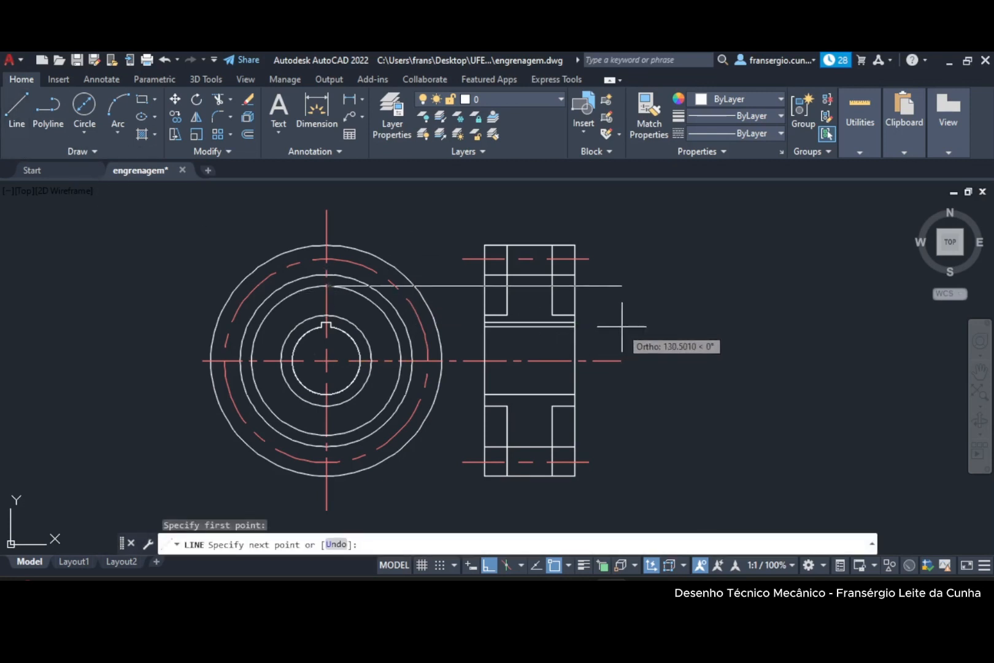
pyautogui.click(622, 325)
pyautogui.press('Escape')
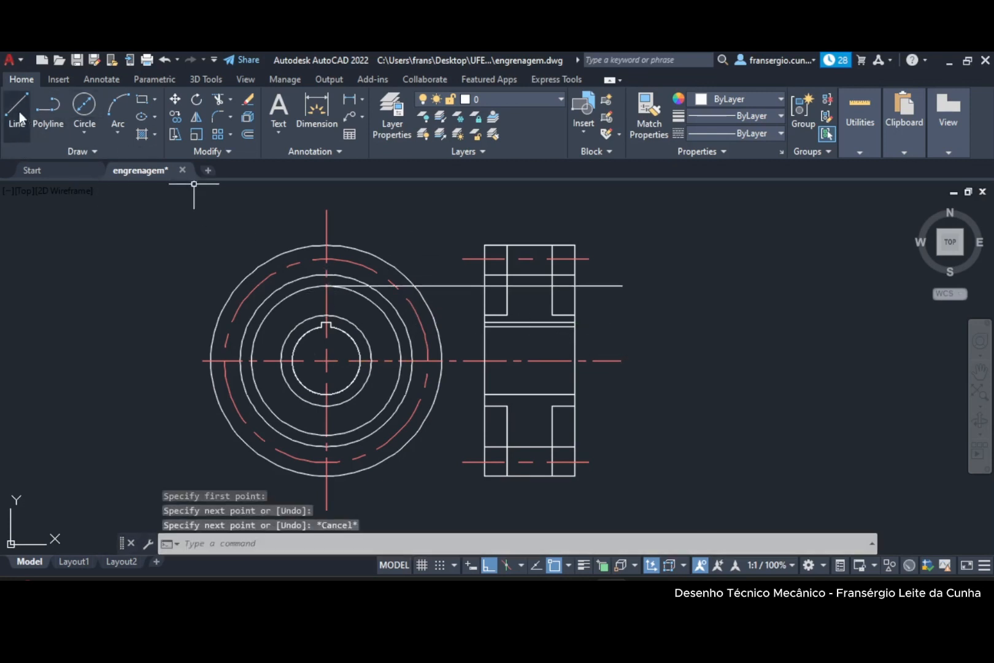
pyautogui.press('Return')
pyautogui.click(326, 435)
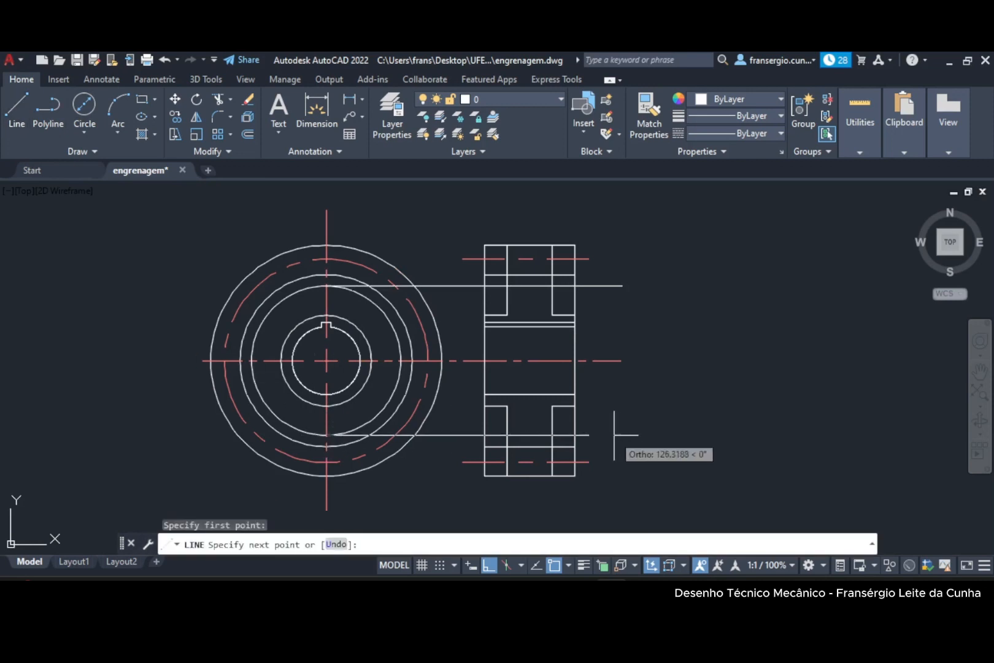
pyautogui.click(622, 435)
pyautogui.press('Escape')
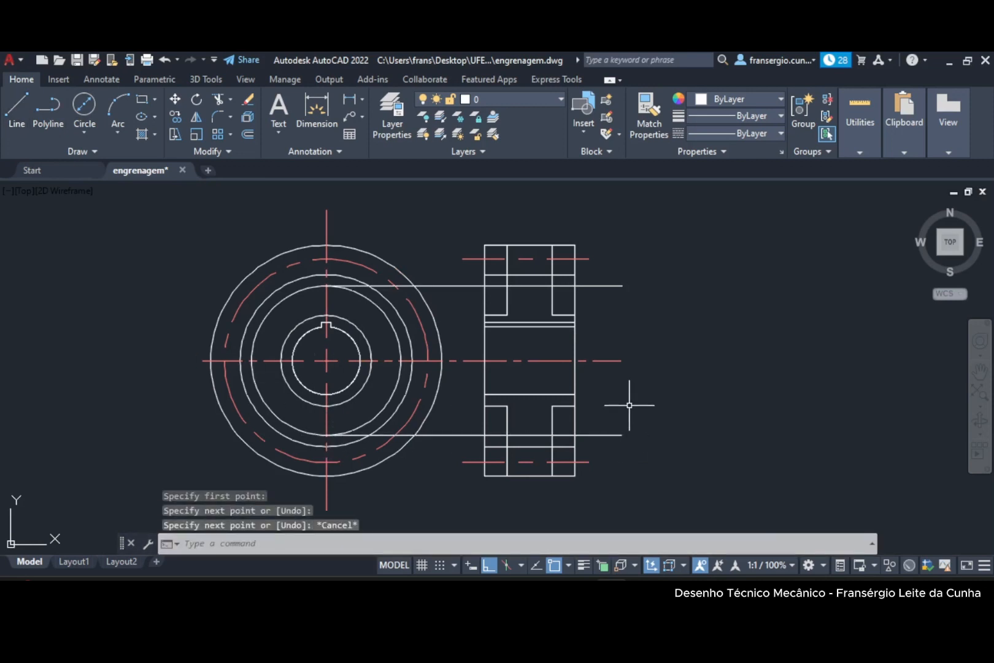
# Trim the 66-diameter projection lines on both sides of the side view and erase their remainders in the front view.
pyautogui.click(222, 98)
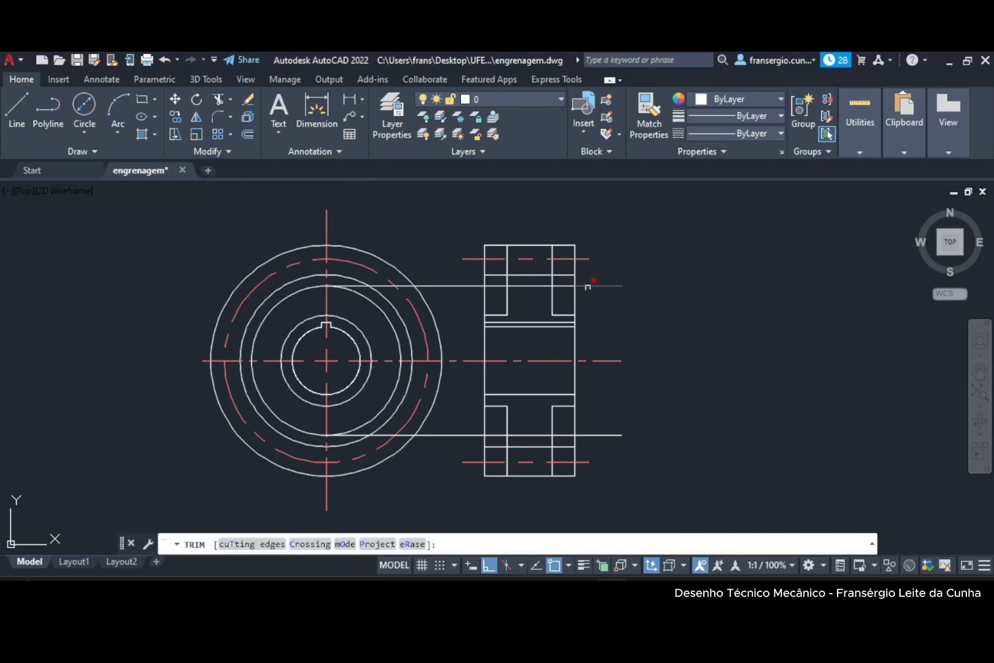
pyautogui.moveTo(606, 276); pyautogui.dragTo(597, 314)
pyautogui.moveTo(603, 419); pyautogui.dragTo(609, 453)
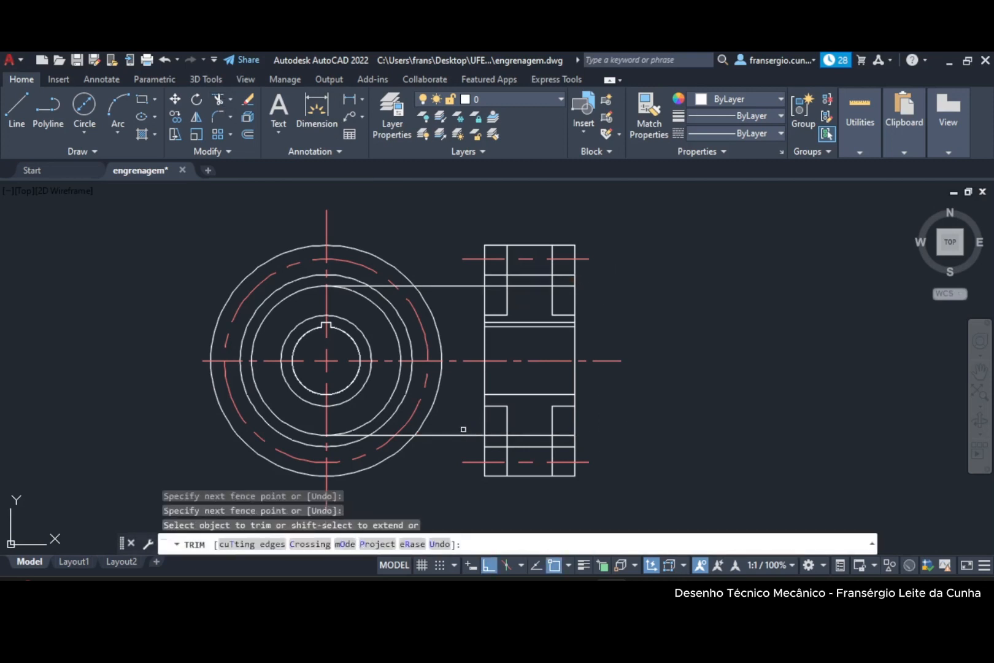
pyautogui.rightClick(422, 252)
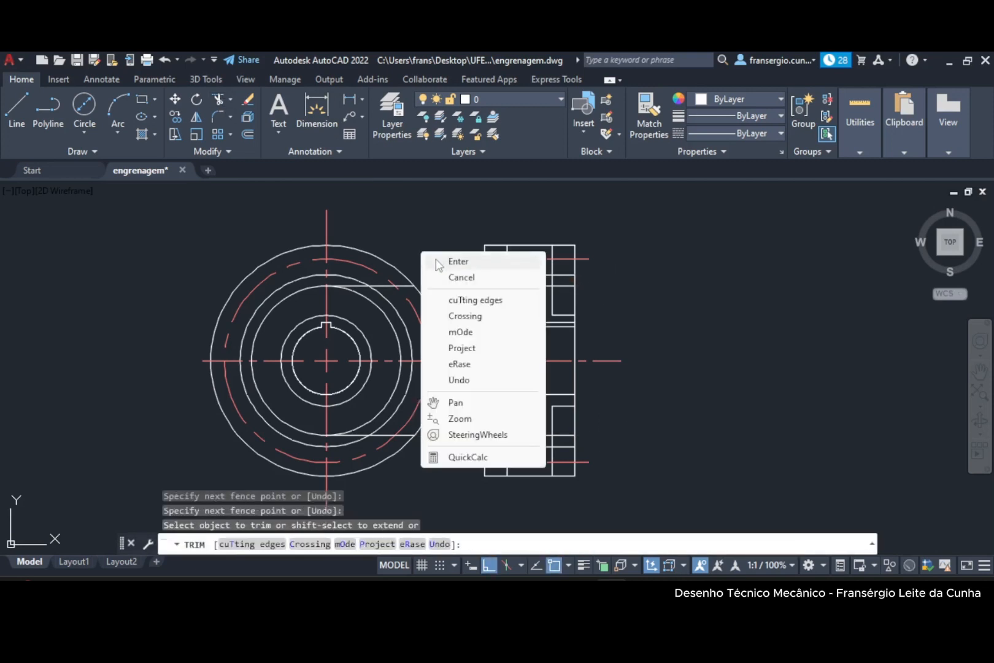
pyautogui.click(457, 262)
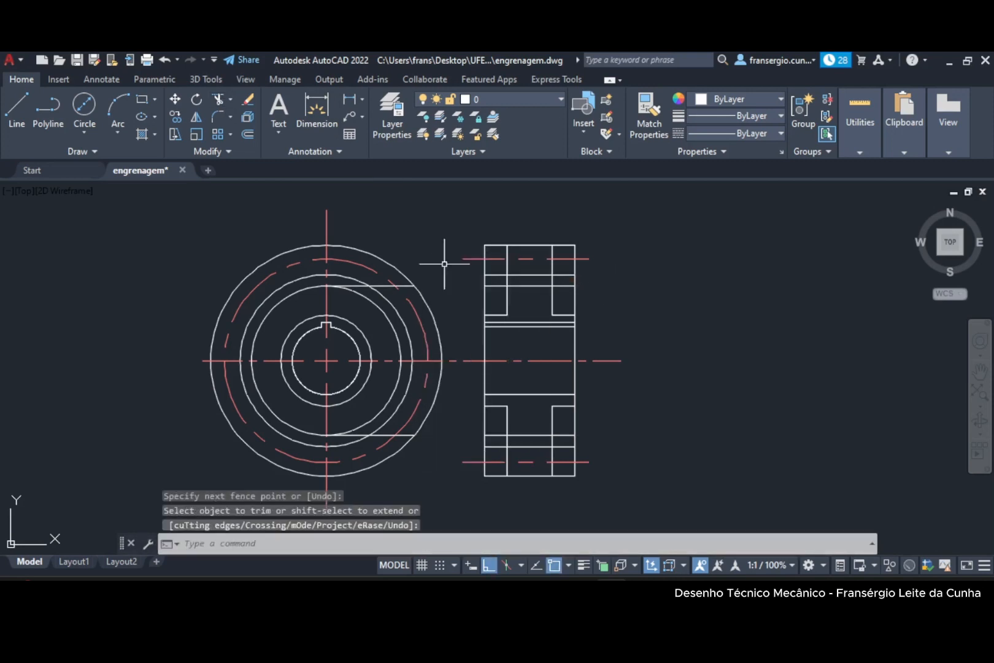
pyautogui.click(382, 286)
pyautogui.click(402, 435)
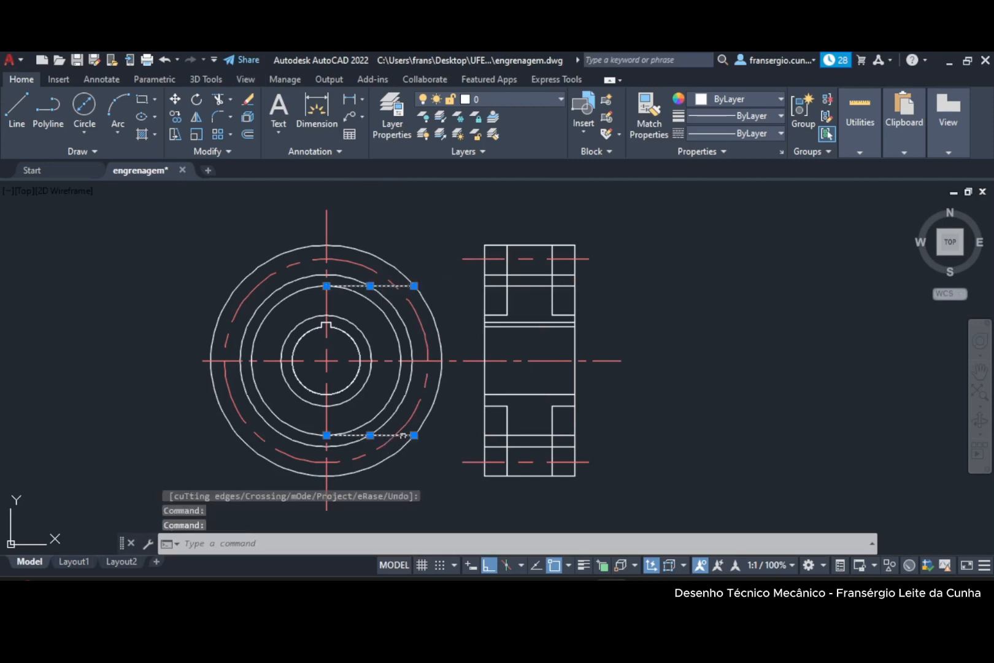
pyautogui.press('Delete')
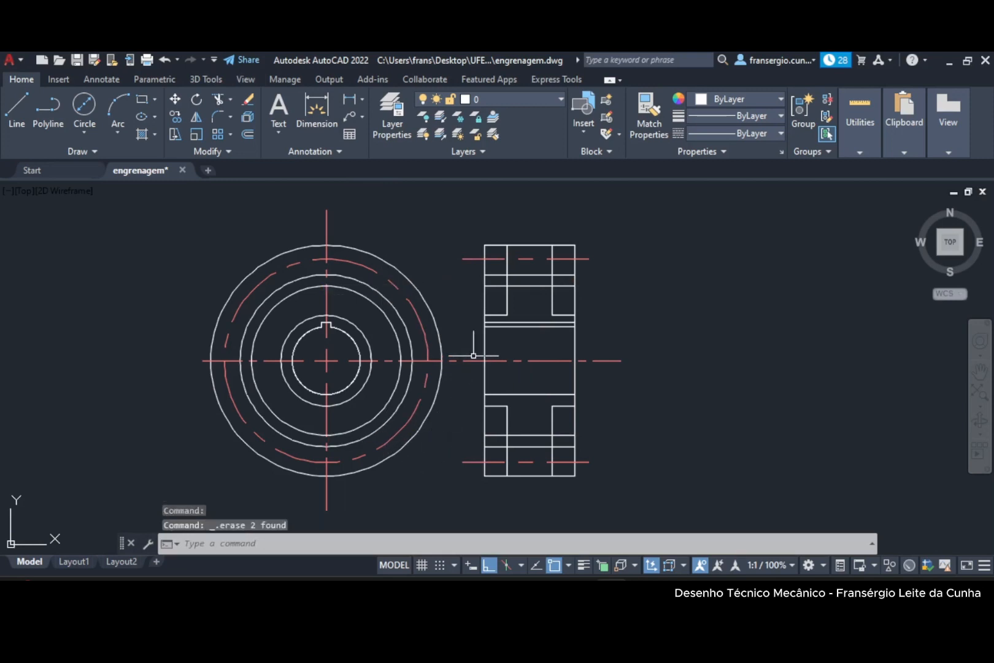
# Trim the side view's upper half so the inner verticals and 66-diameter line only outline a rectangular recess at each face.
pyautogui.scroll(2, 511, 297)
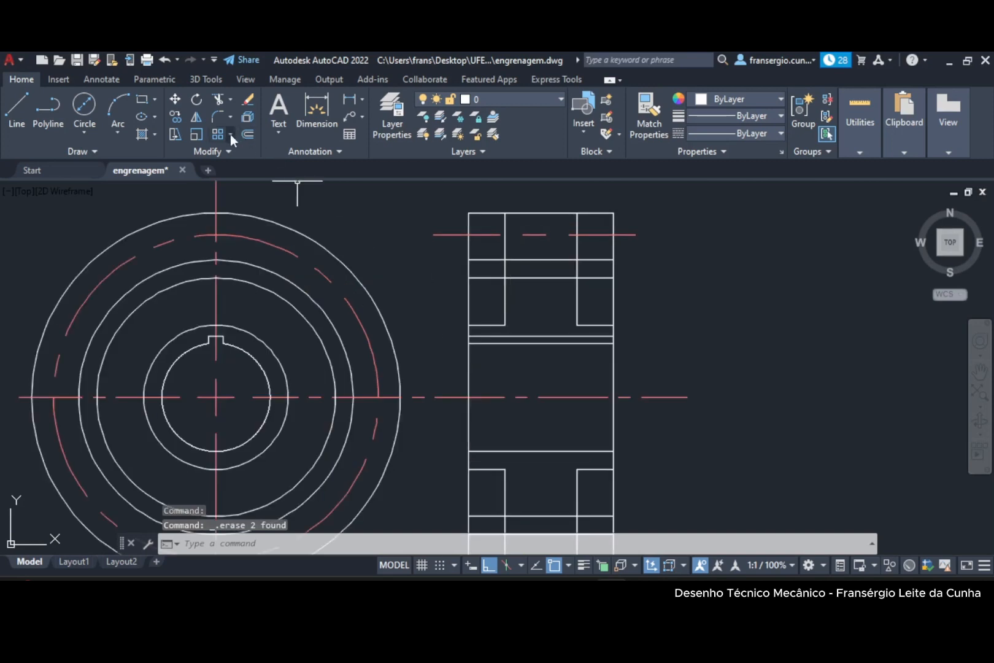
pyautogui.click(216, 99)
pyautogui.click(489, 268)
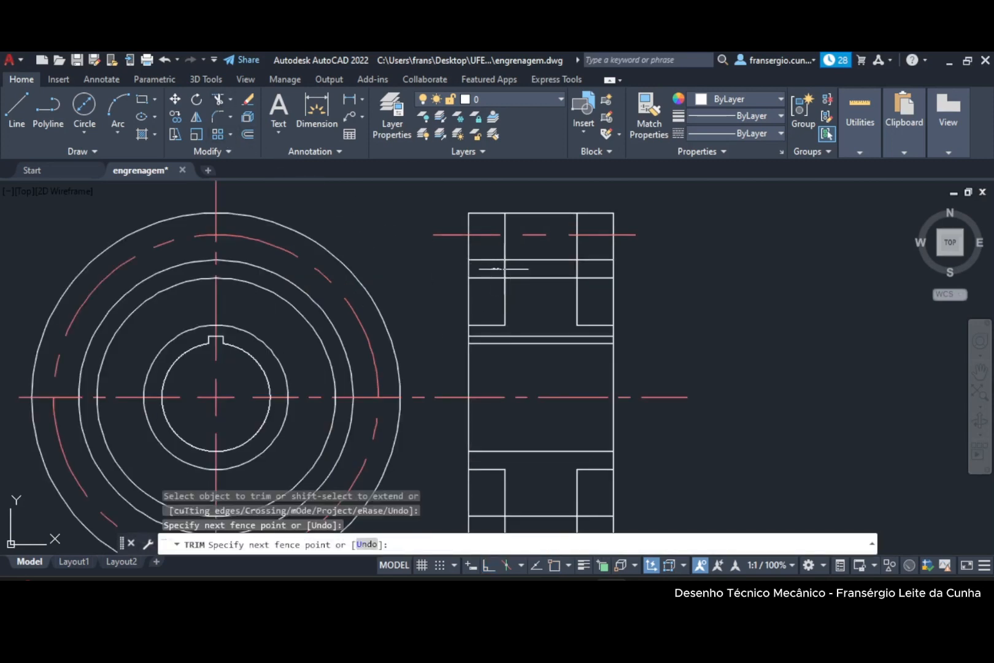
pyautogui.moveTo(504, 269); pyautogui.dragTo(527, 287)
pyautogui.moveTo(590, 271); pyautogui.dragTo(545, 272)
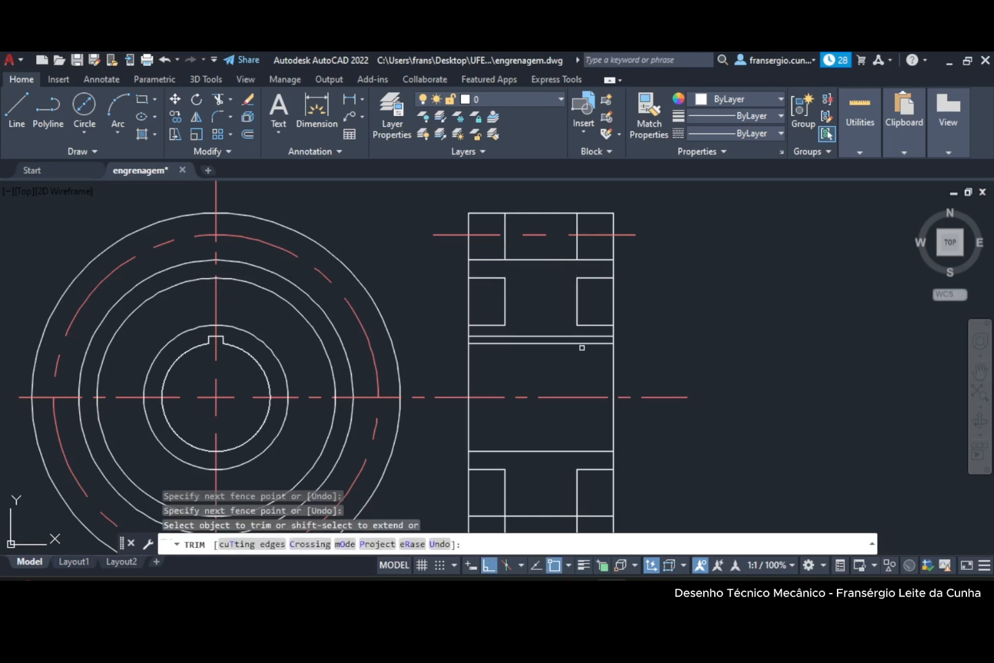
pyautogui.scroll(-2, 582, 347)
pyautogui.click(533, 284)
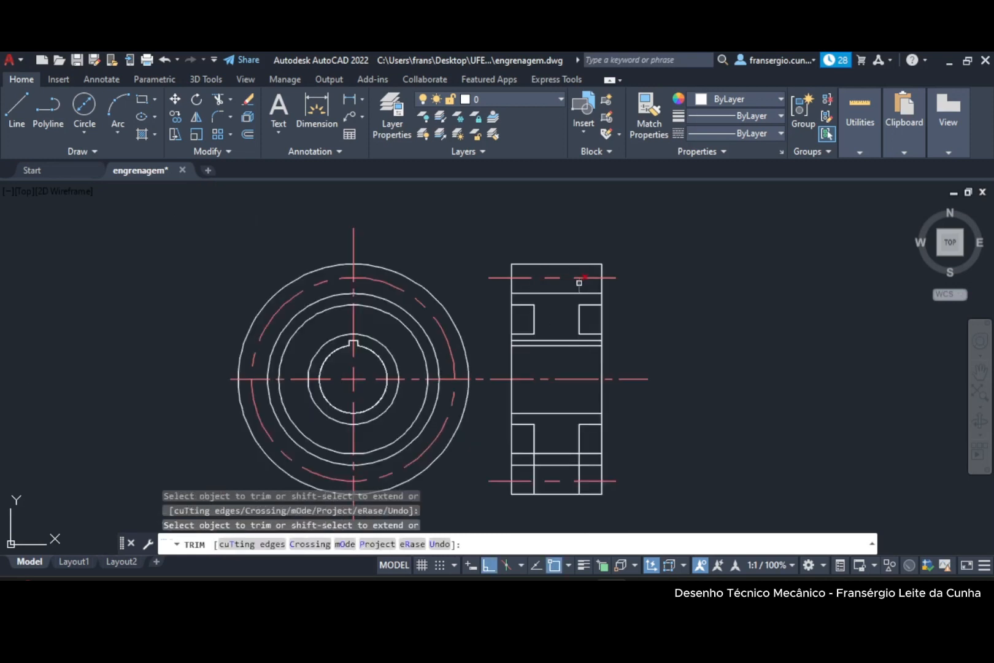
# Trim the side view's lower half so the inner verticals and 66-diameter line only outline a rectangular recess at each face.
pyautogui.moveTo(558, 340); pyautogui.dragTo(543, 264, button='middle')
pyautogui.scroll(2, 538, 411)
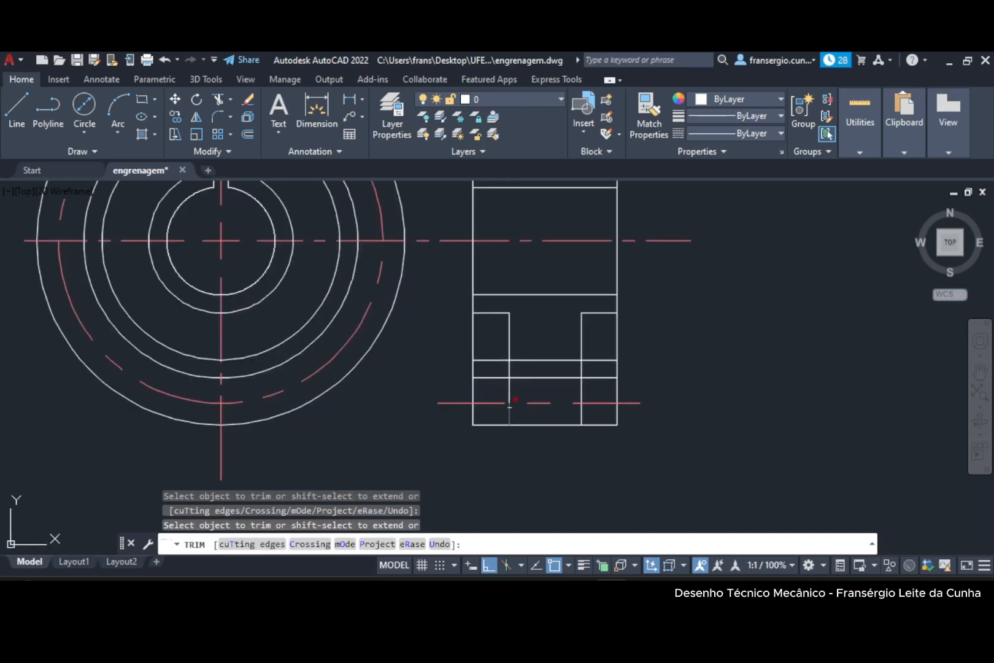
pyautogui.click(510, 384)
pyautogui.click(509, 415)
pyautogui.click(586, 370)
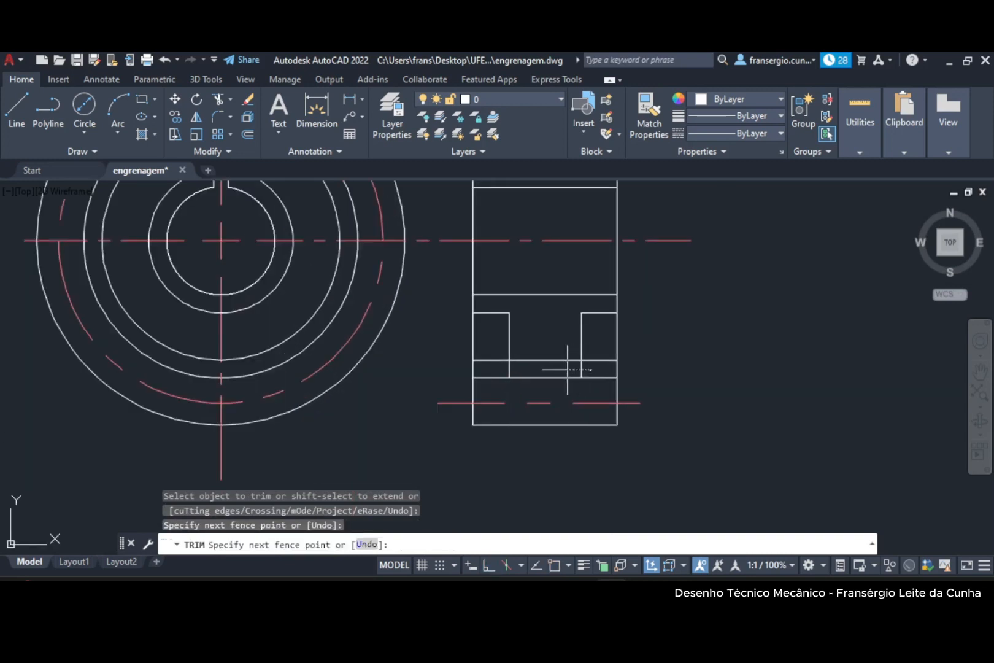
pyautogui.click(491, 370)
pyautogui.press('Return')
pyautogui.click(543, 360)
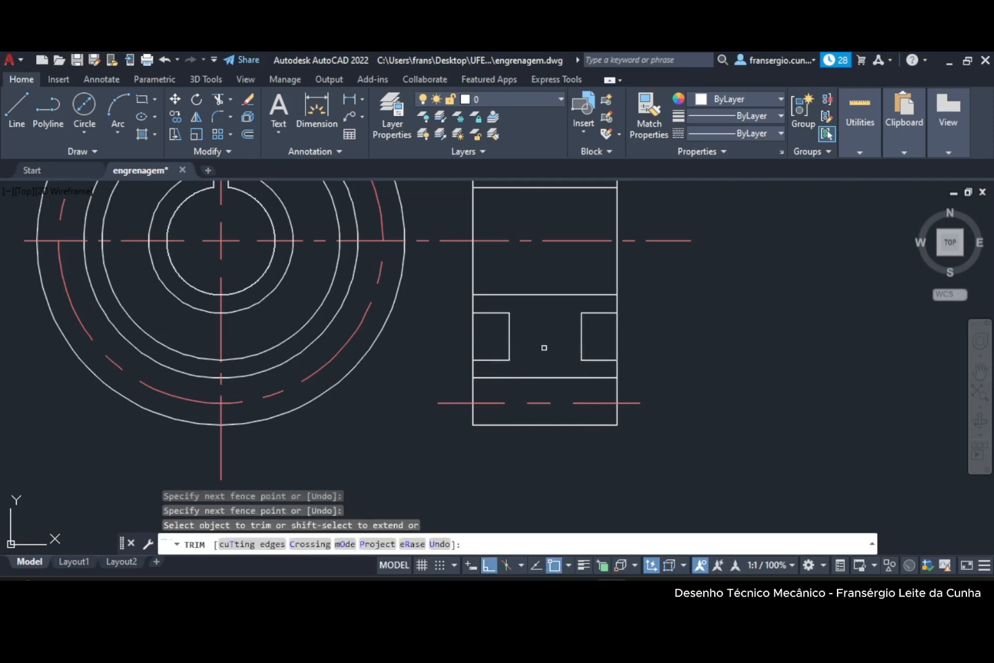
pyautogui.scroll(-2, 551, 335)
pyautogui.scroll(-2, 551, 334)
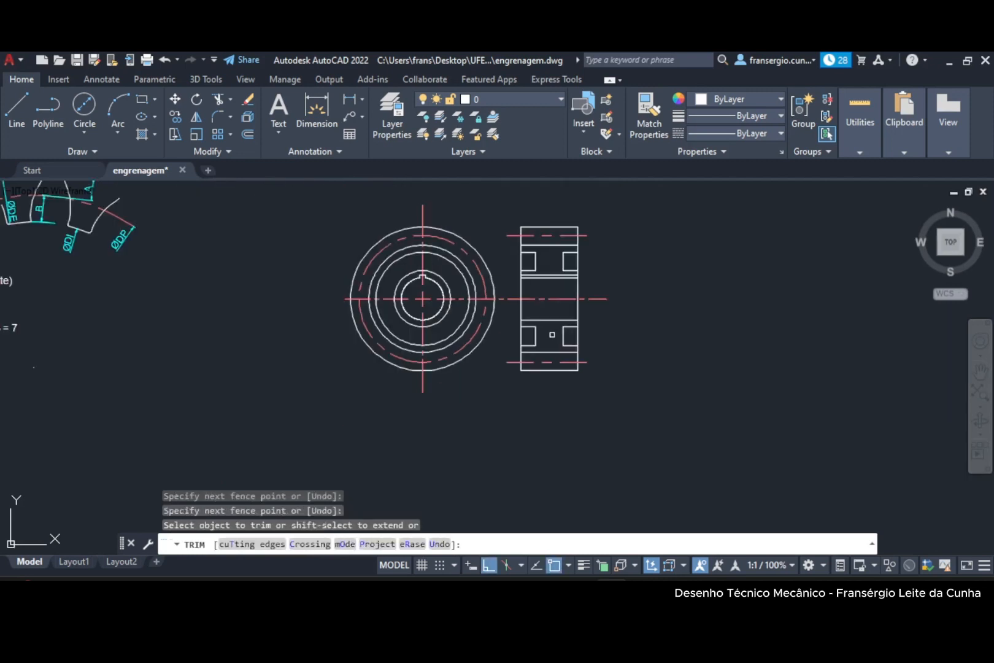
pyautogui.scroll(2, 613, 341)
pyautogui.moveTo(613, 340)
pyautogui.mouseDown(button='middle')
pyautogui.moveTo(628, 370)
pyautogui.moveTo(661, 381)
pyautogui.mouseUp(button='middle')
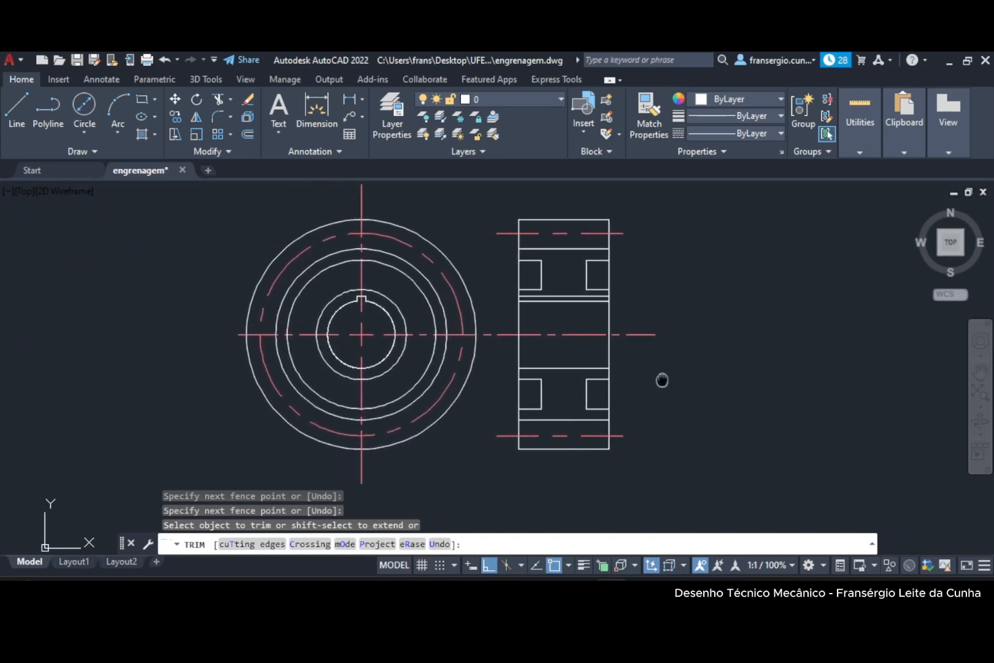
# Hatch the side view's sectioned gear body above and below the bore on the Hachuras layer, using ANSI31 at scale 0.5.
pyautogui.click(557, 98)
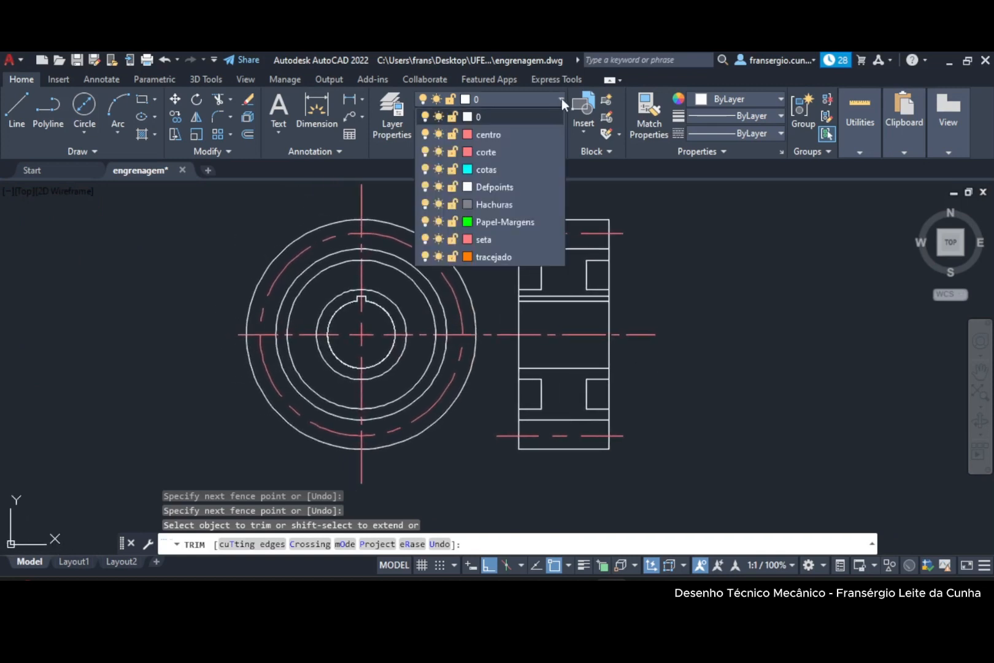
pyautogui.click(494, 204)
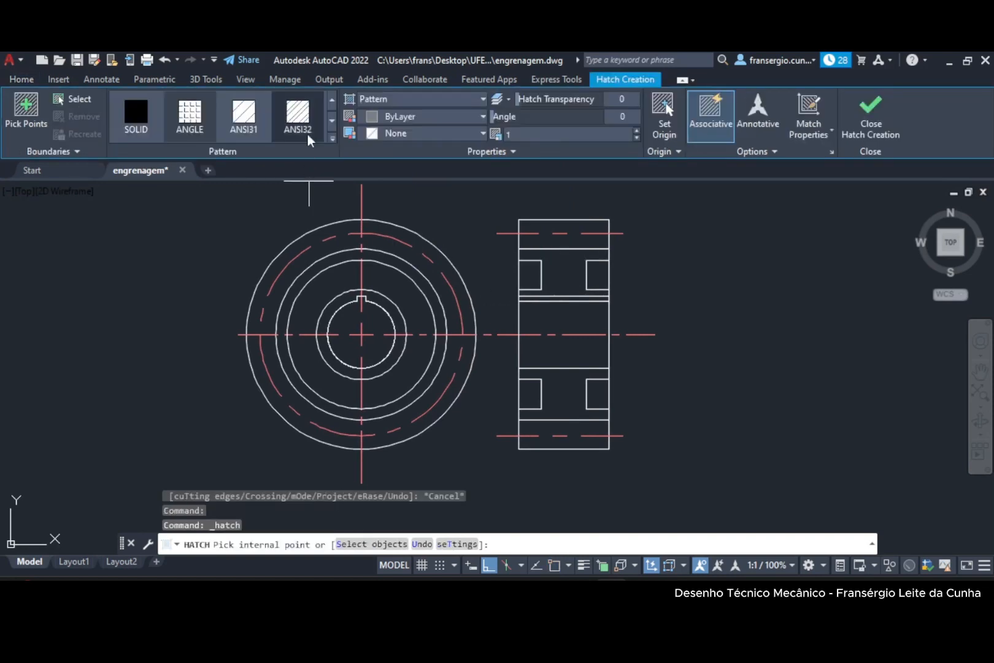
pyautogui.click(256, 124)
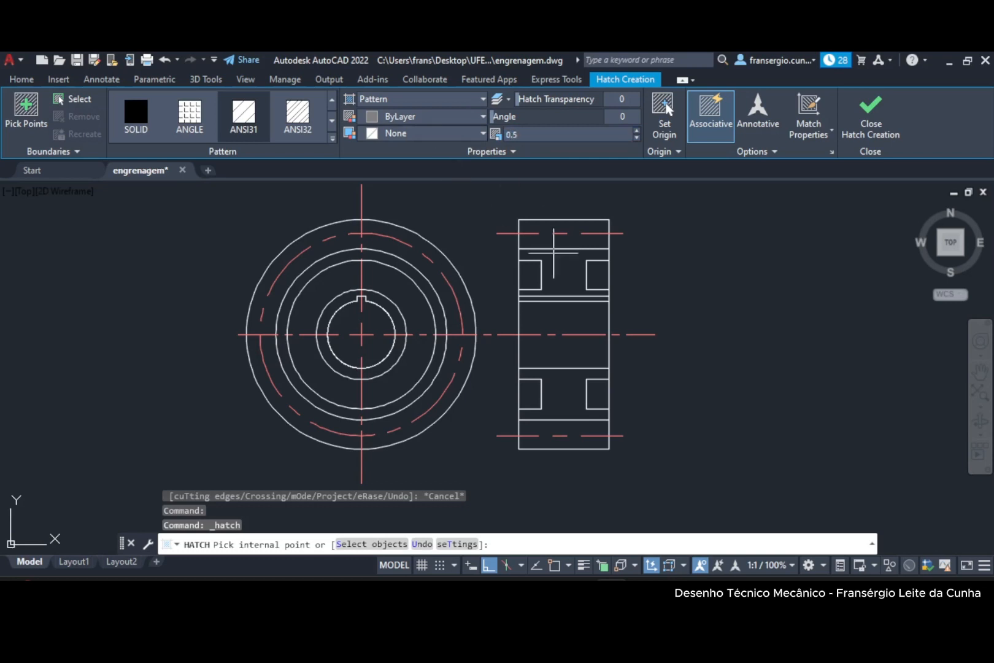
pyautogui.click(556, 274)
pyautogui.click(556, 386)
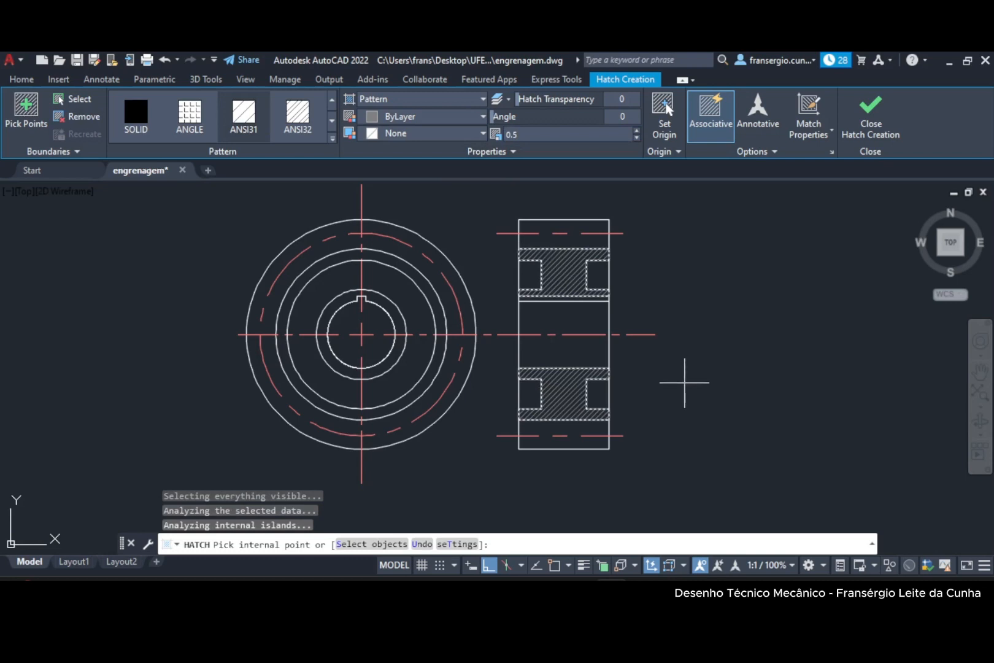
pyautogui.rightClick(684, 381)
pyautogui.click(722, 186)
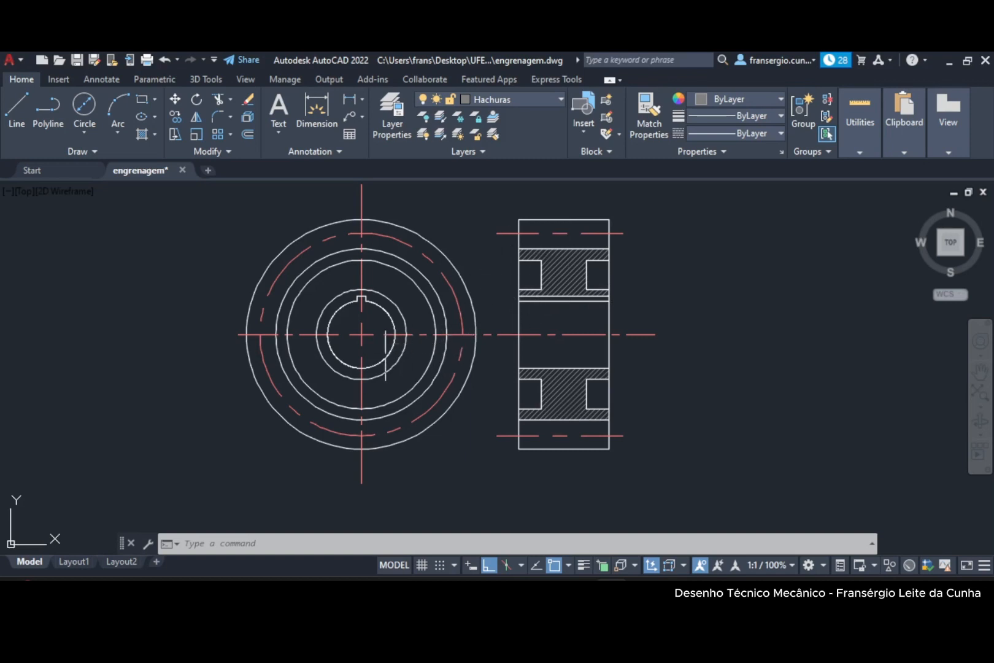
pyautogui.scroll(-3, 358, 343)
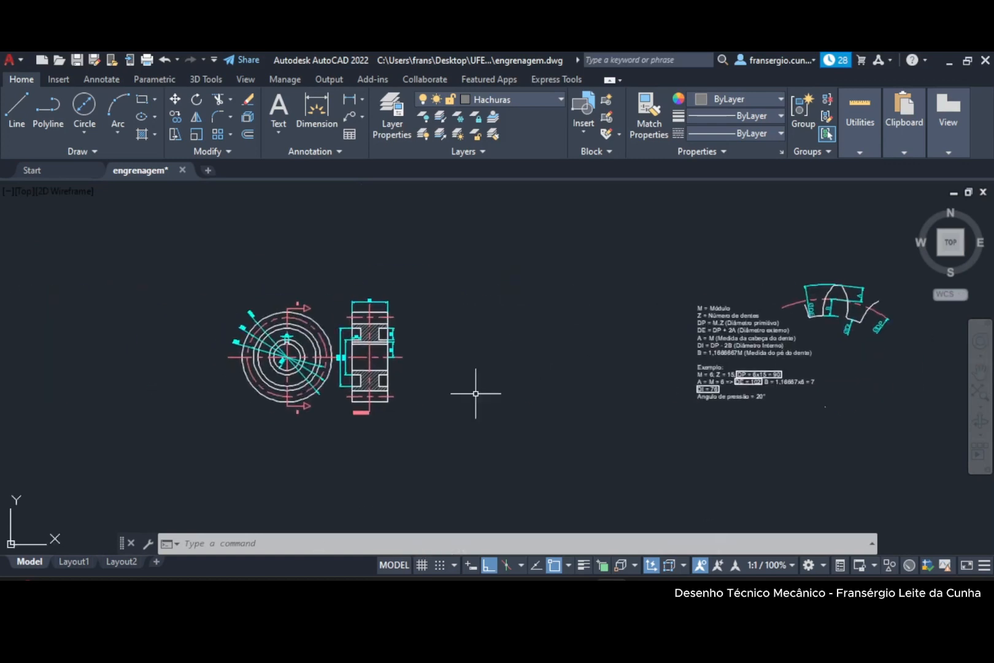
pyautogui.scroll(5, 483, 347)
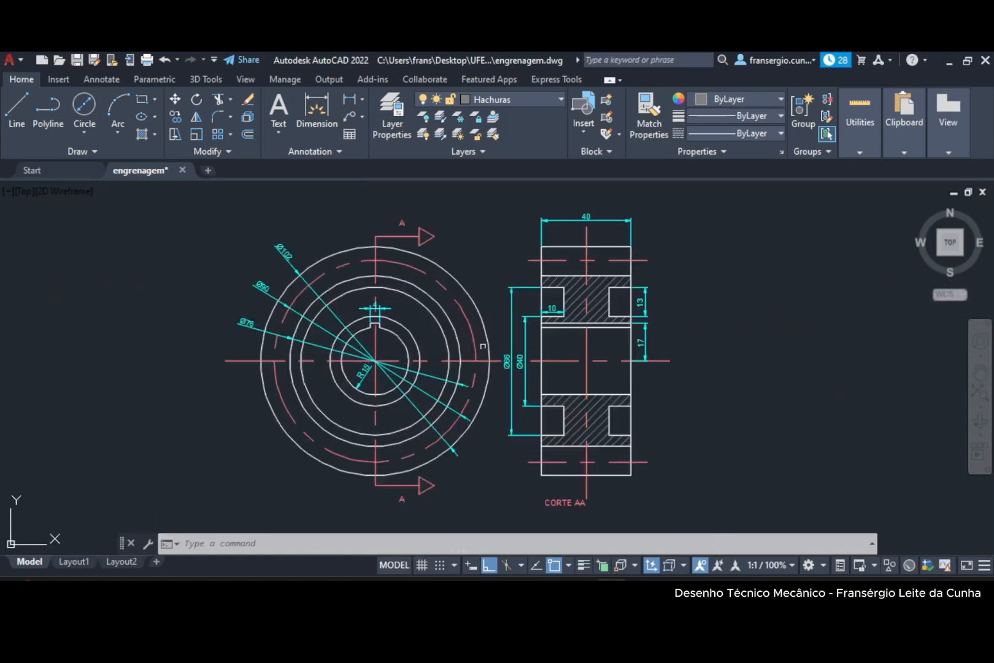